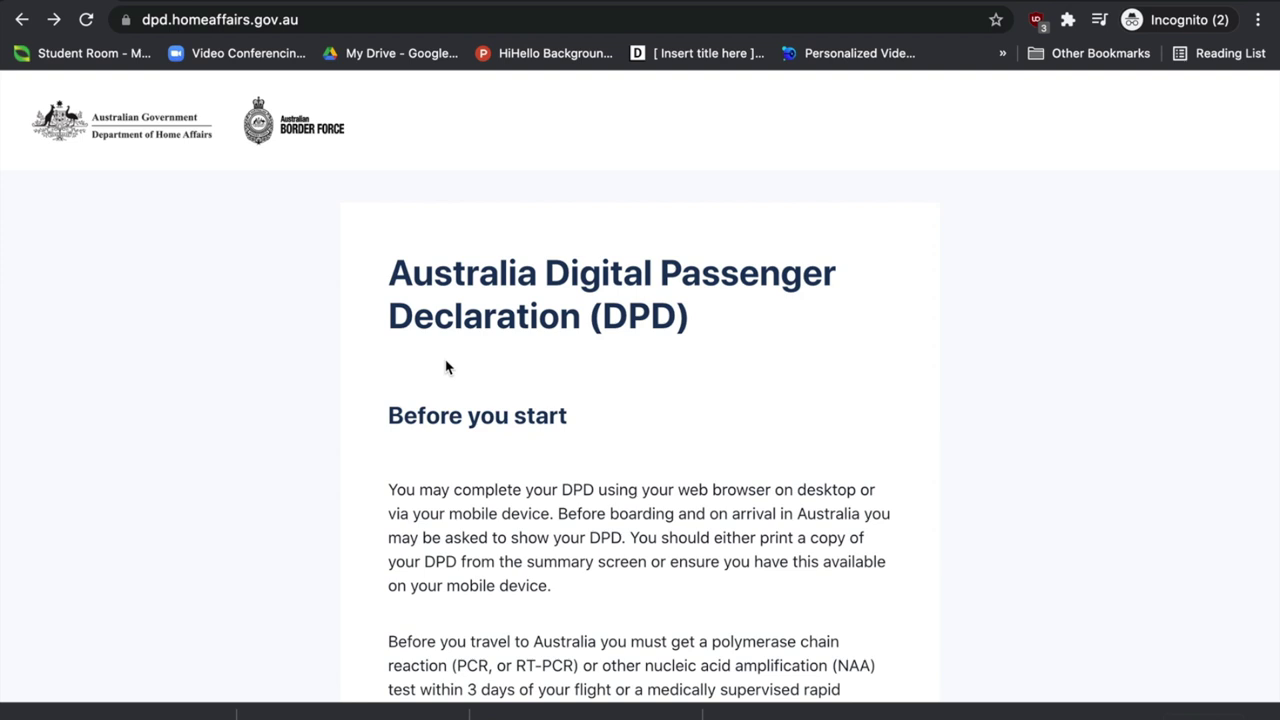
# - Review the Digital Passenger Declaration introduction and start creating an account with the browser
pyautogui.scroll(-3, 446, 367)
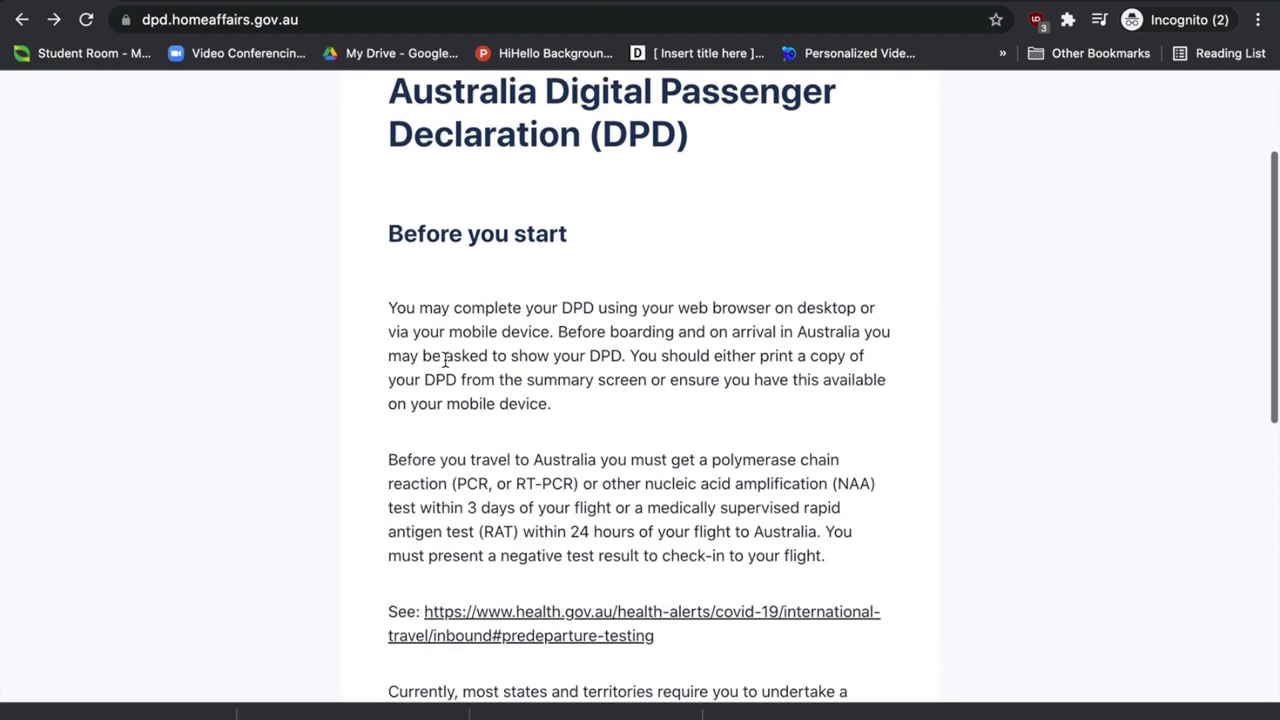
pyautogui.scroll(-3, 446, 360)
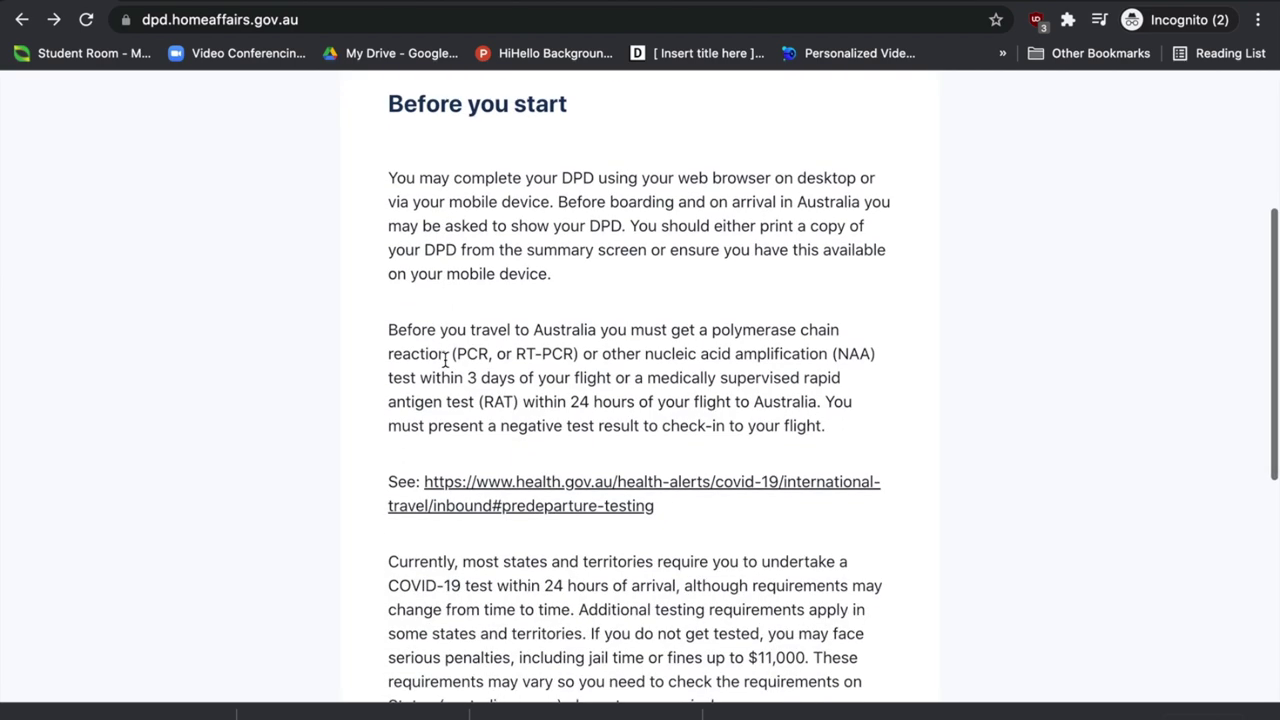
pyautogui.scroll(-5, 446, 360)
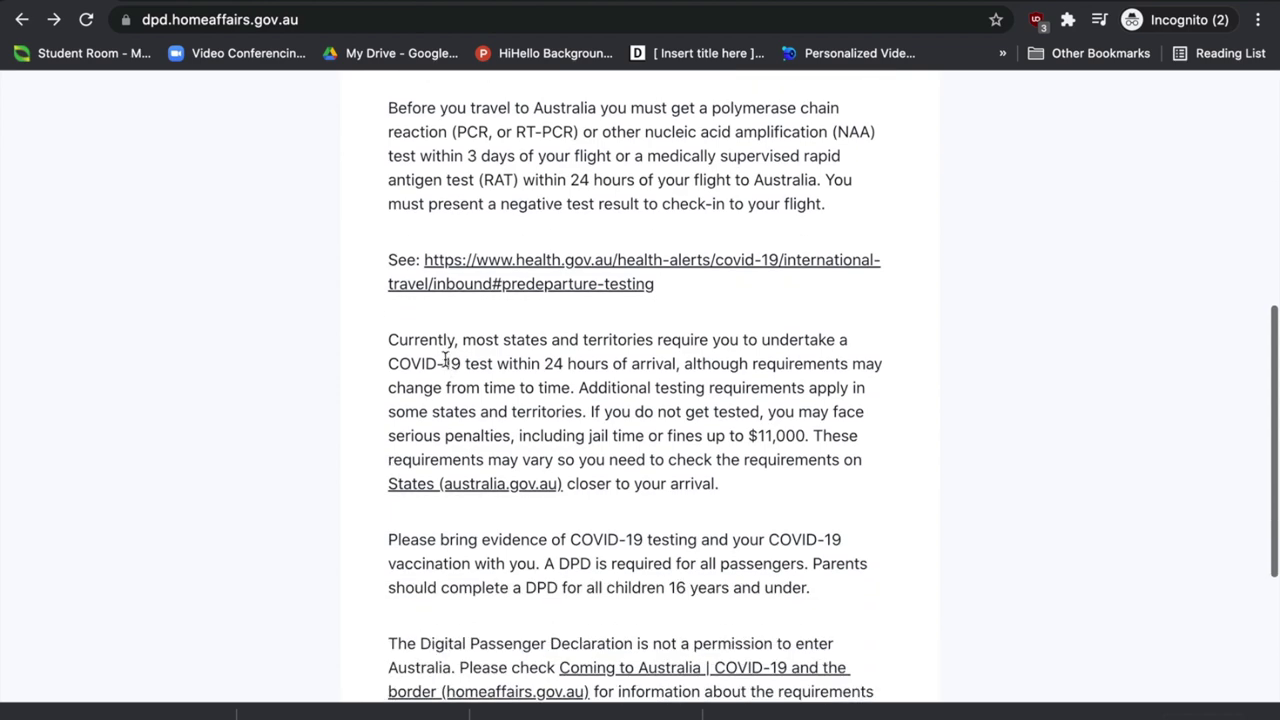
pyautogui.scroll(-6, 446, 360)
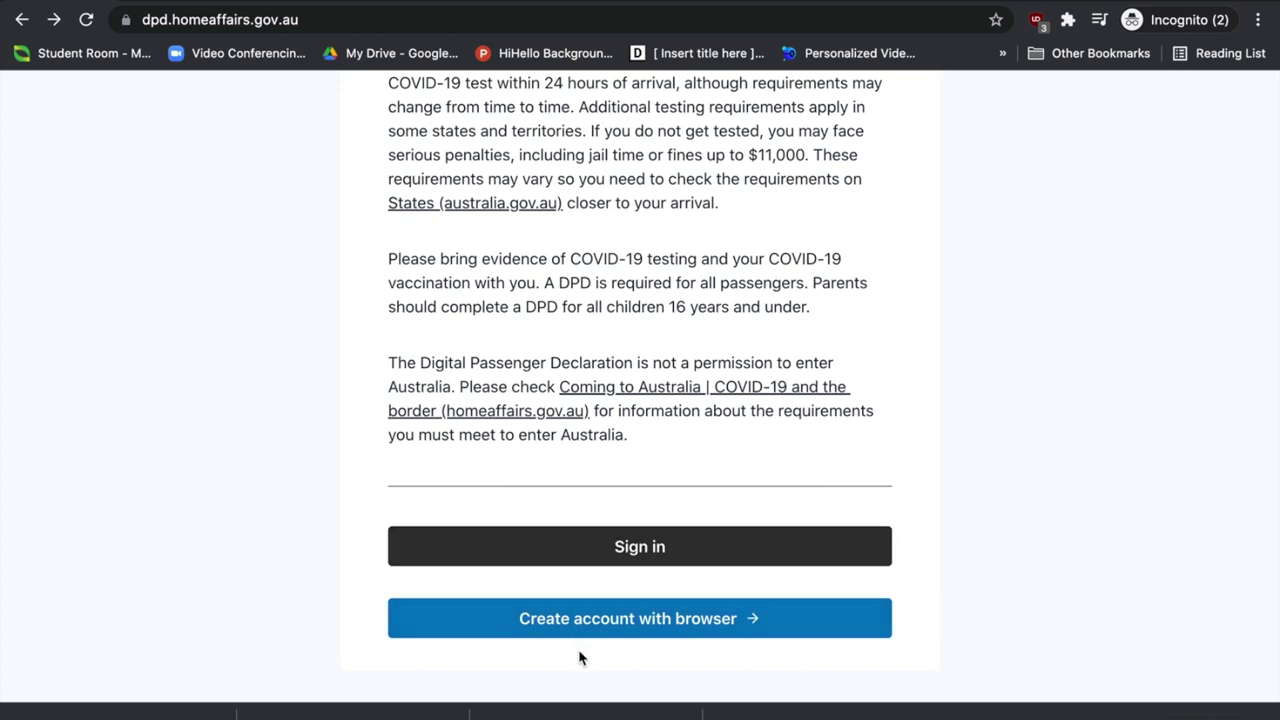
pyautogui.click(643, 626)
# - Read through the terms and conditions, agree to them and get started with the account setup
pyautogui.scroll(-2, 614, 451)
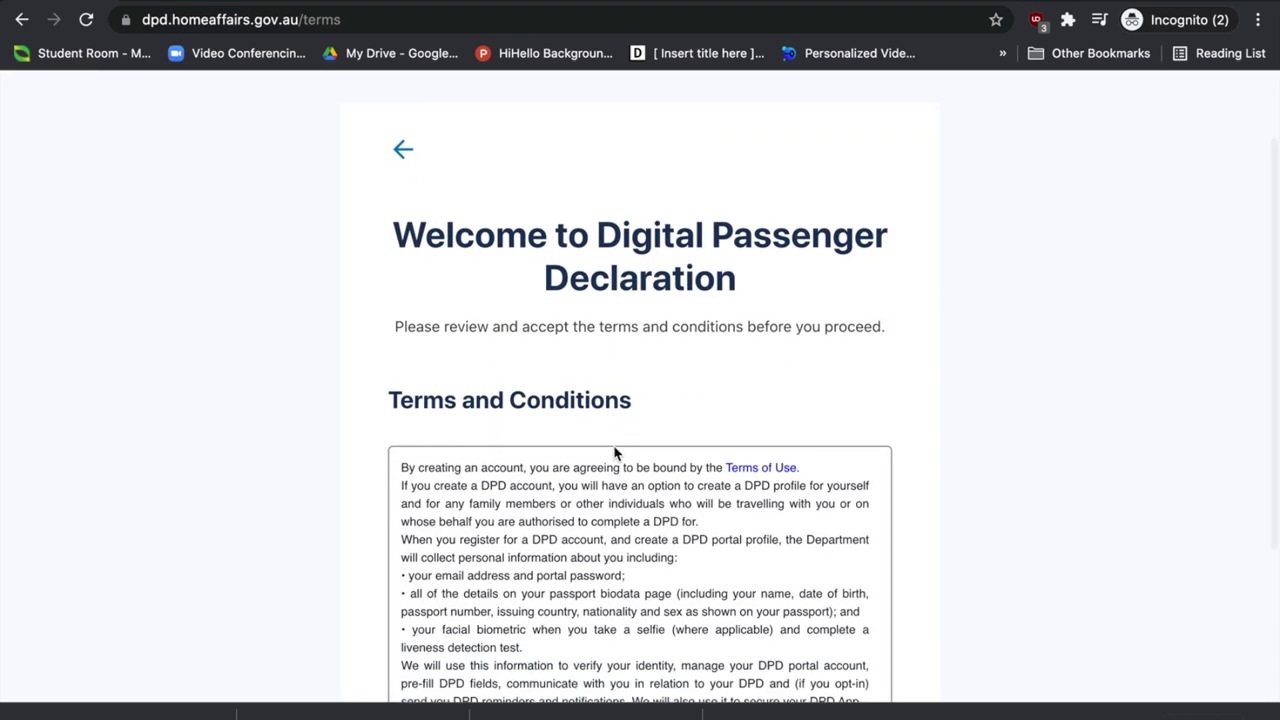
pyautogui.scroll(-1, 614, 453)
pyautogui.scroll(-2, 614, 447)
pyautogui.scroll(-5, 614, 450)
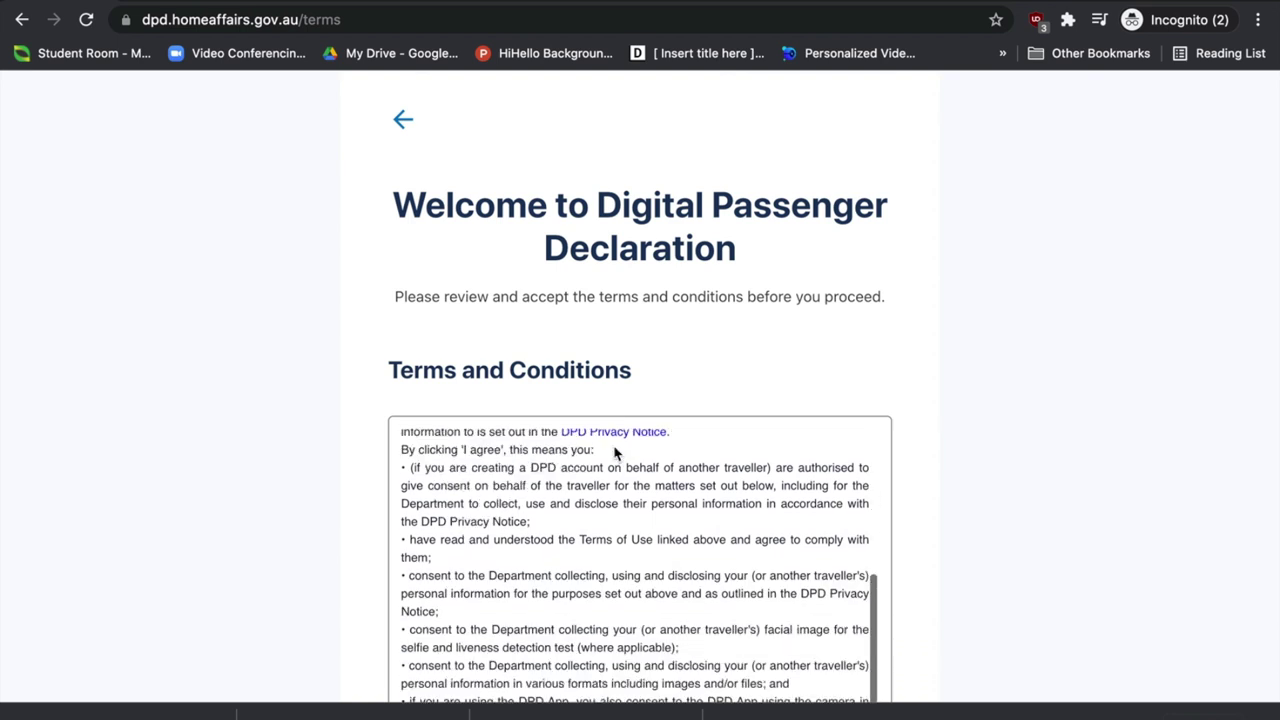
pyautogui.scroll(-4, 614, 451)
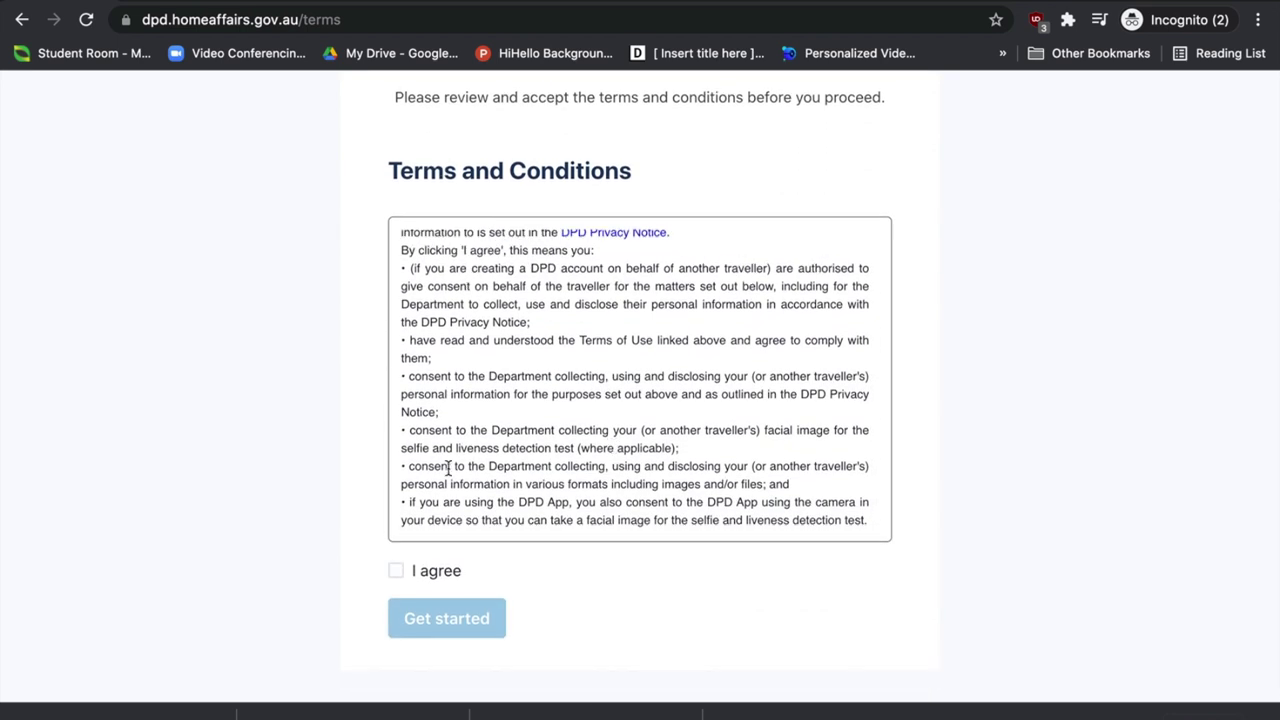
pyautogui.click(395, 574)
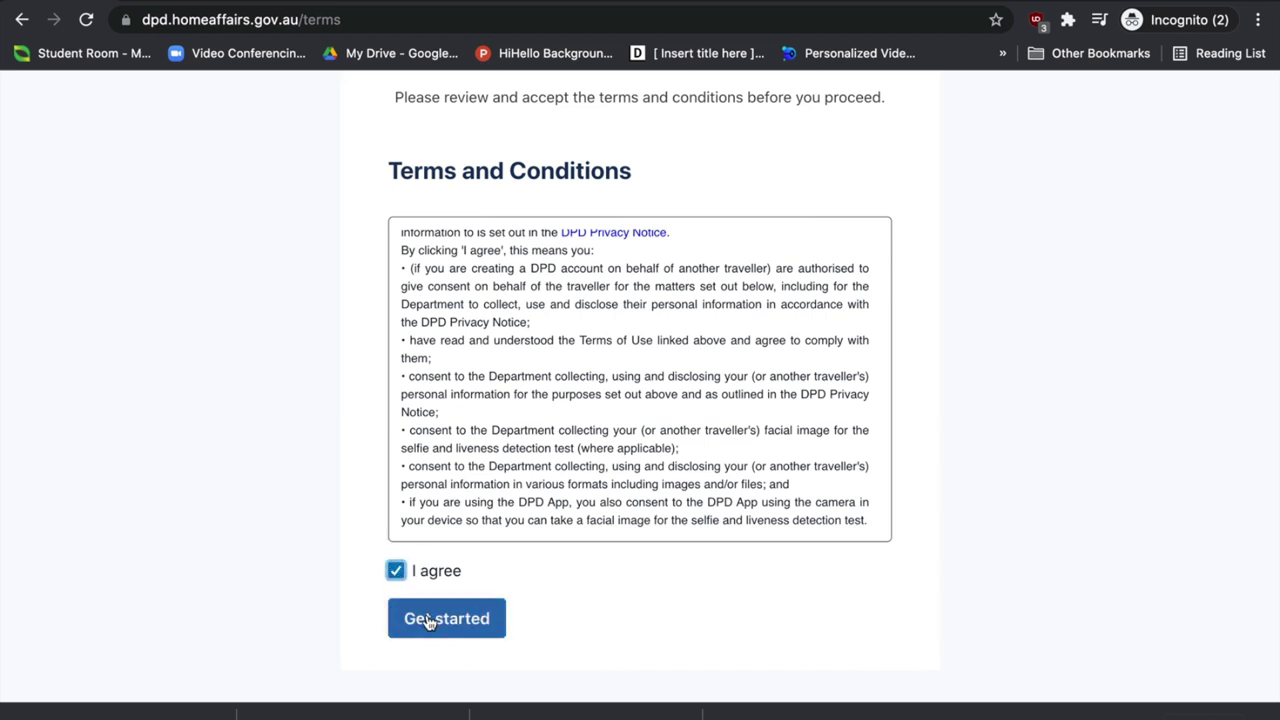
pyautogui.click(429, 620)
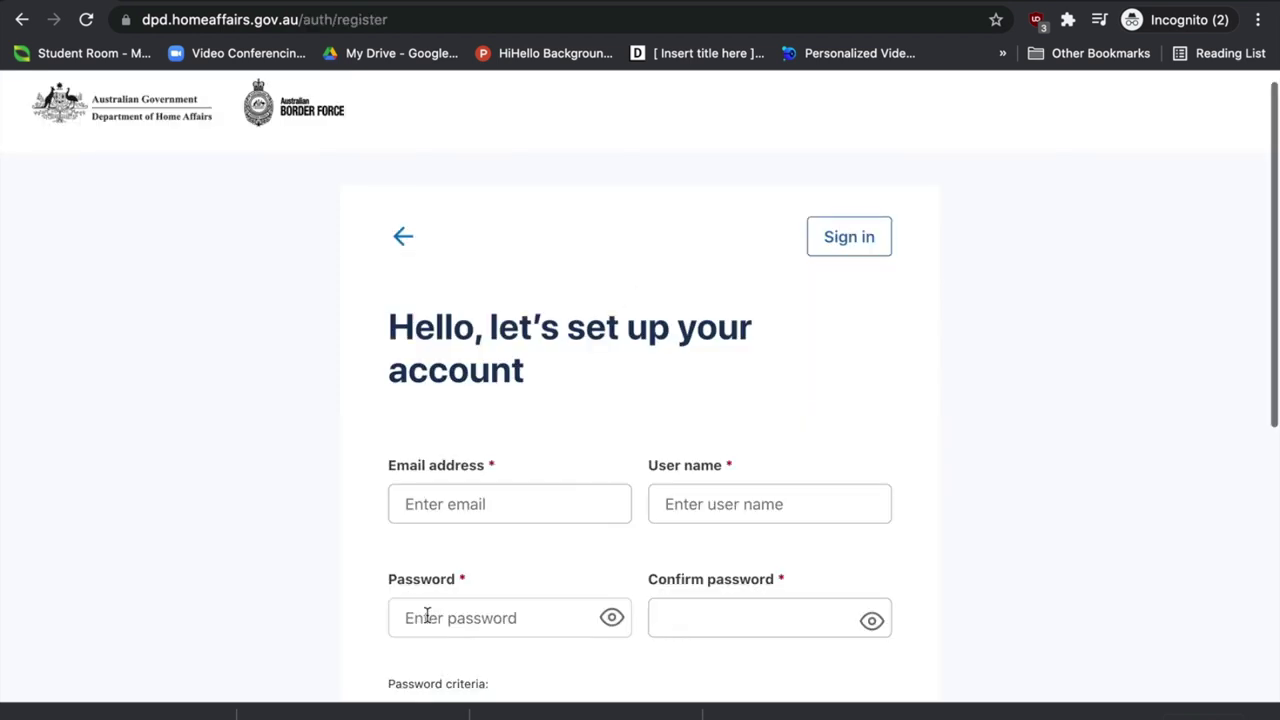
# - Examine the account registration form's required fields, password criteria and contact options
pyautogui.scroll(-3, 427, 616)
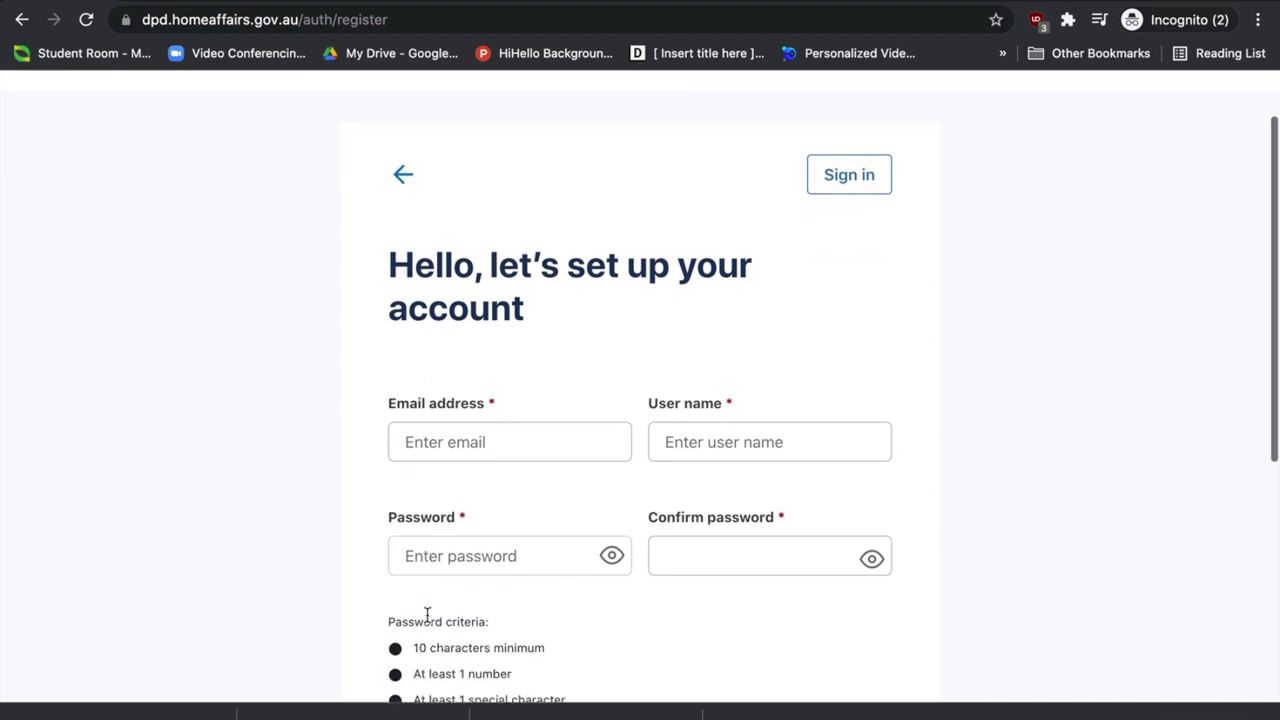
pyautogui.click(536, 346)
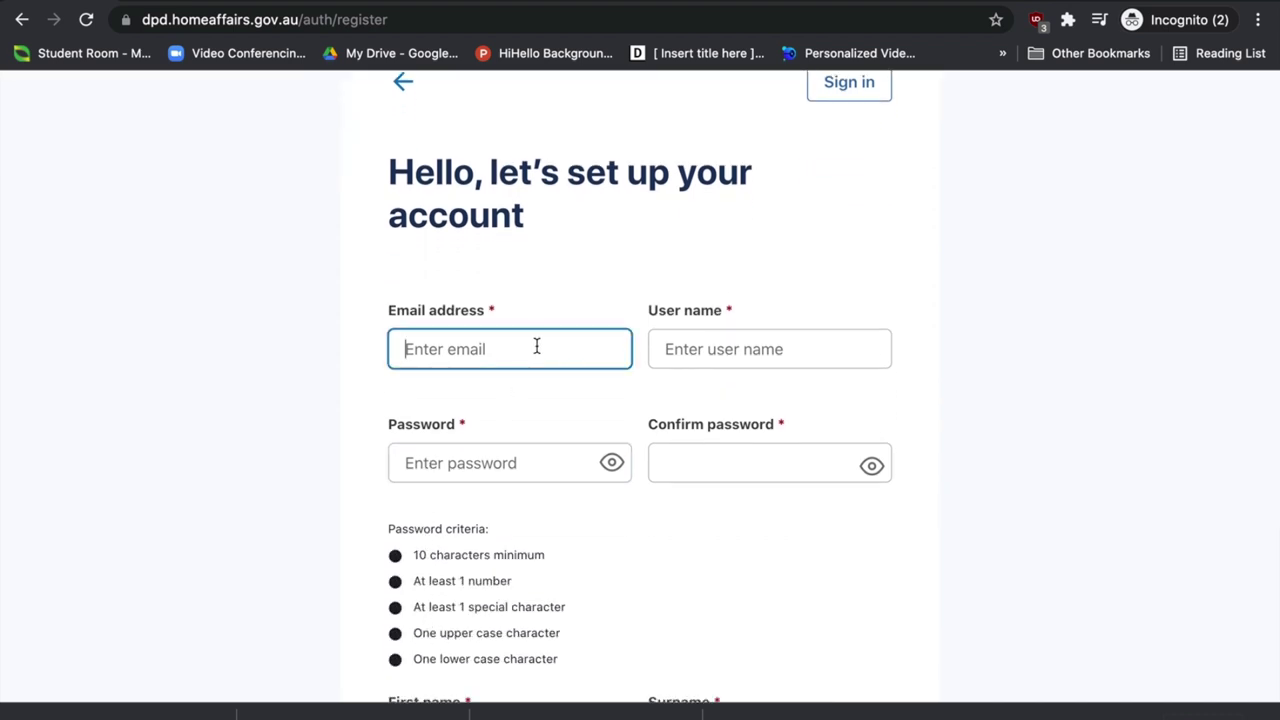
pyautogui.click(678, 346)
pyautogui.press('Return')
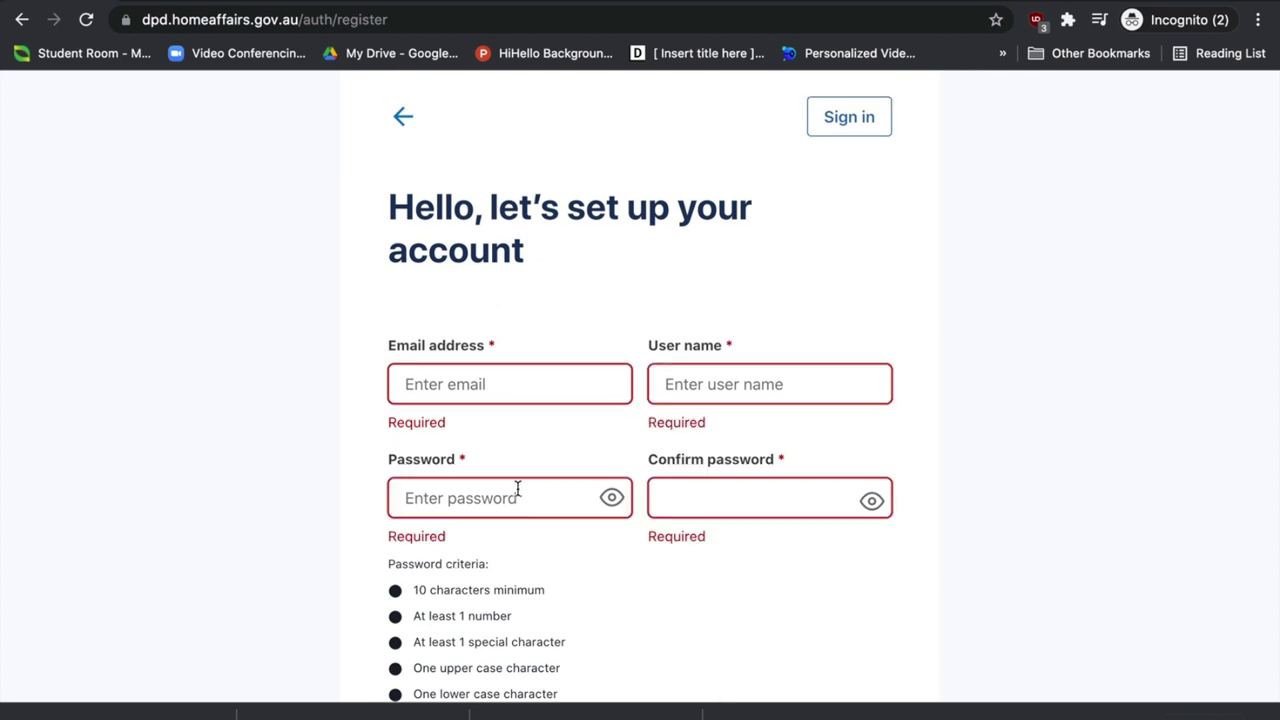
pyautogui.scroll(-1, 671, 492)
pyautogui.scroll(-3, 671, 492)
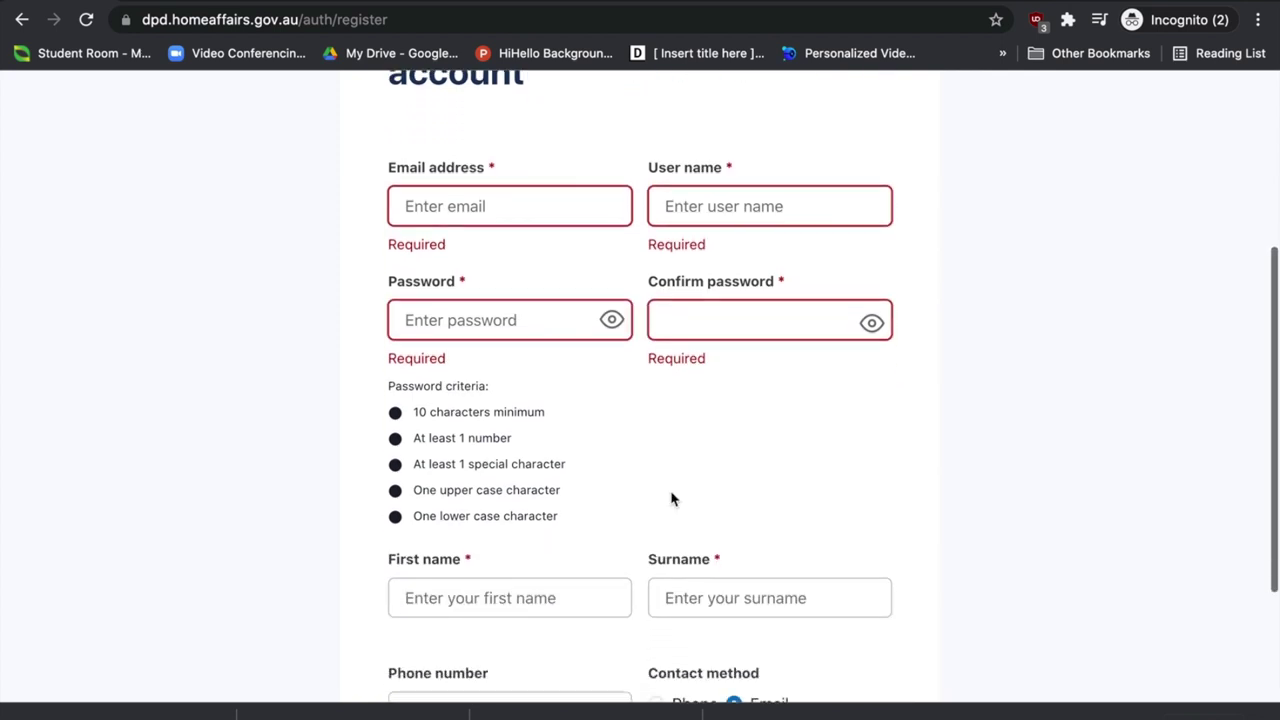
pyautogui.scroll(-3, 844, 549)
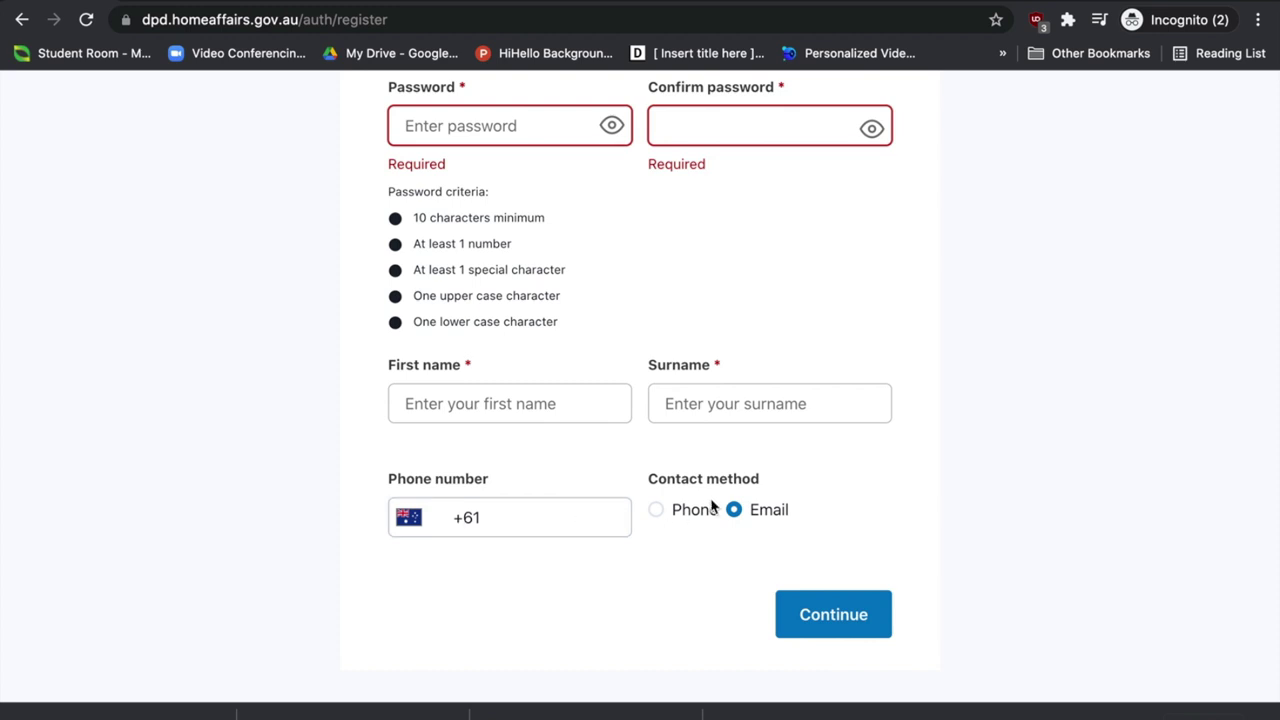
# - Choose Email as the contact method, submit the registration form and enter the one-time verification code
pyautogui.click(656, 511)
pyautogui.click(734, 511)
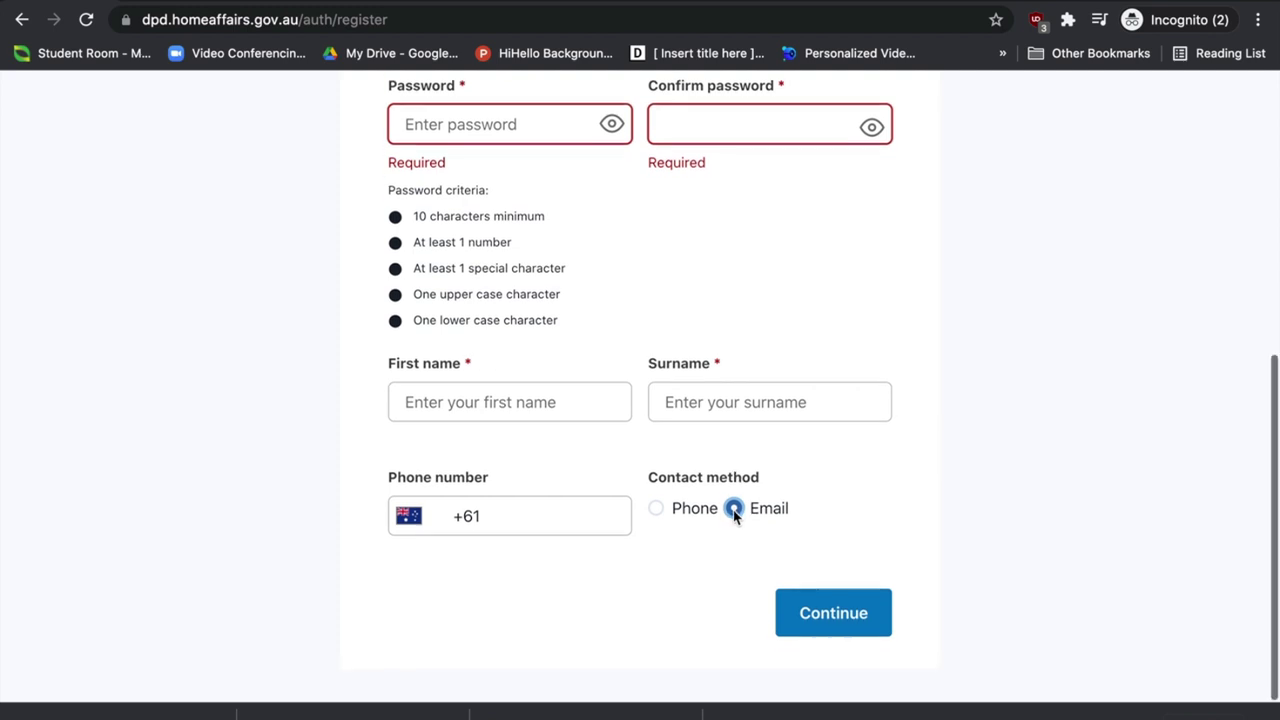
pyautogui.click(799, 612)
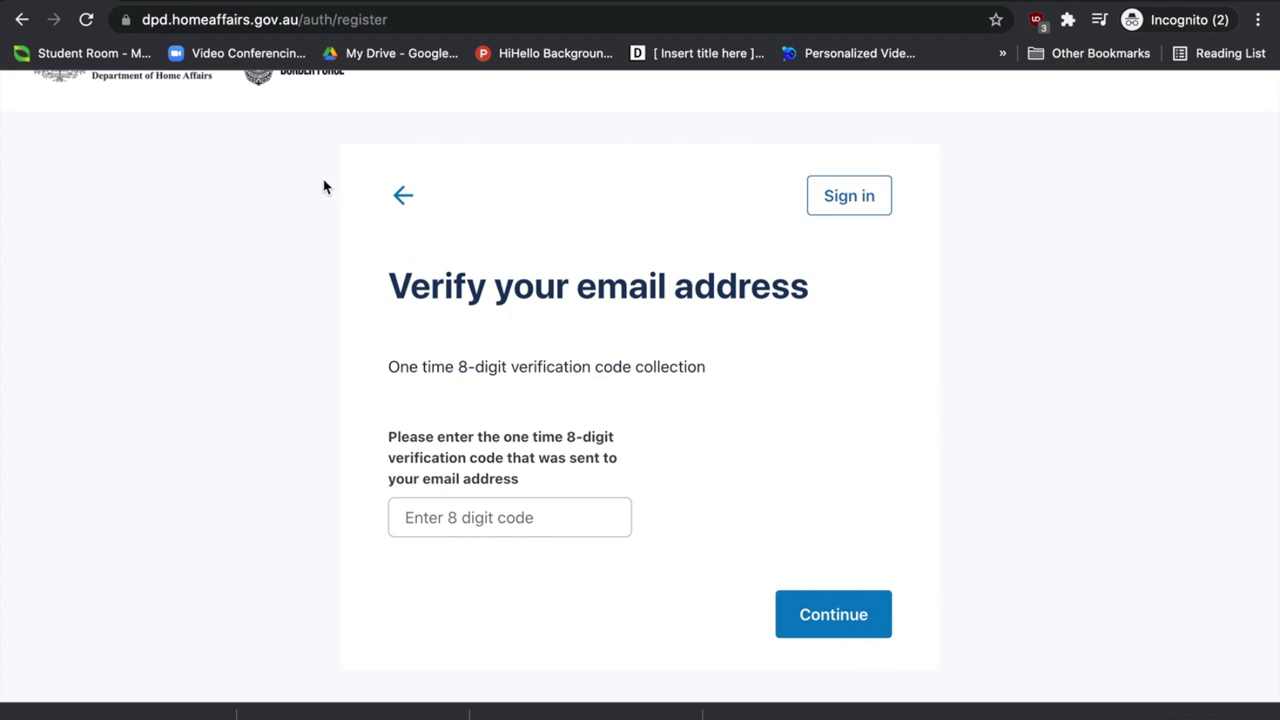
pyautogui.click(616, 532)
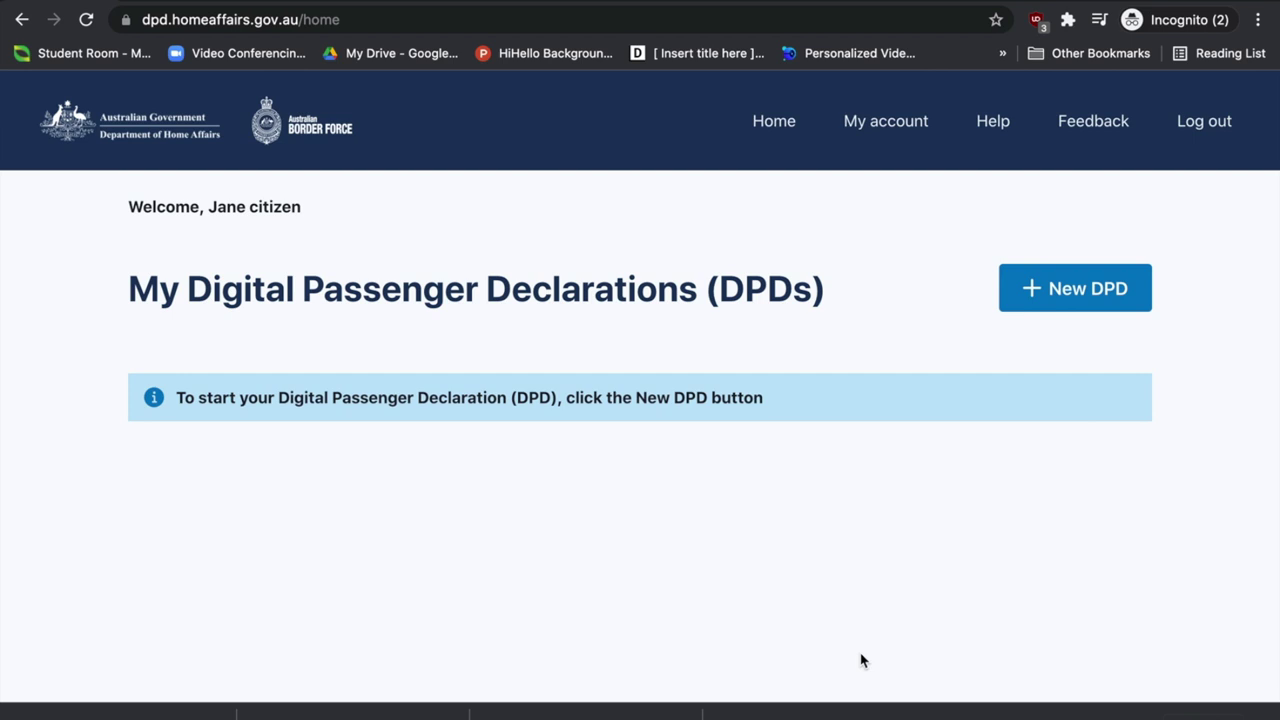
# - Start a new DPD and continue past the passport preparation instructions
pyautogui.click(1076, 304)
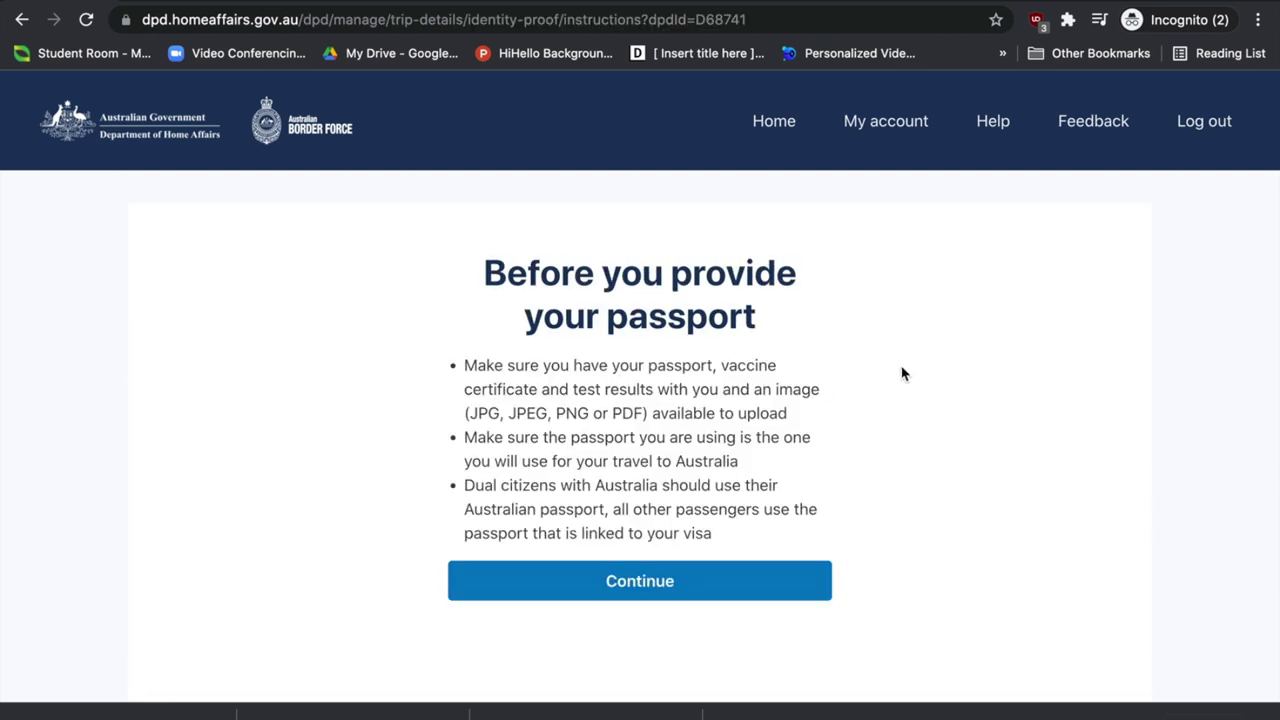
pyautogui.scroll(-1, 900, 374)
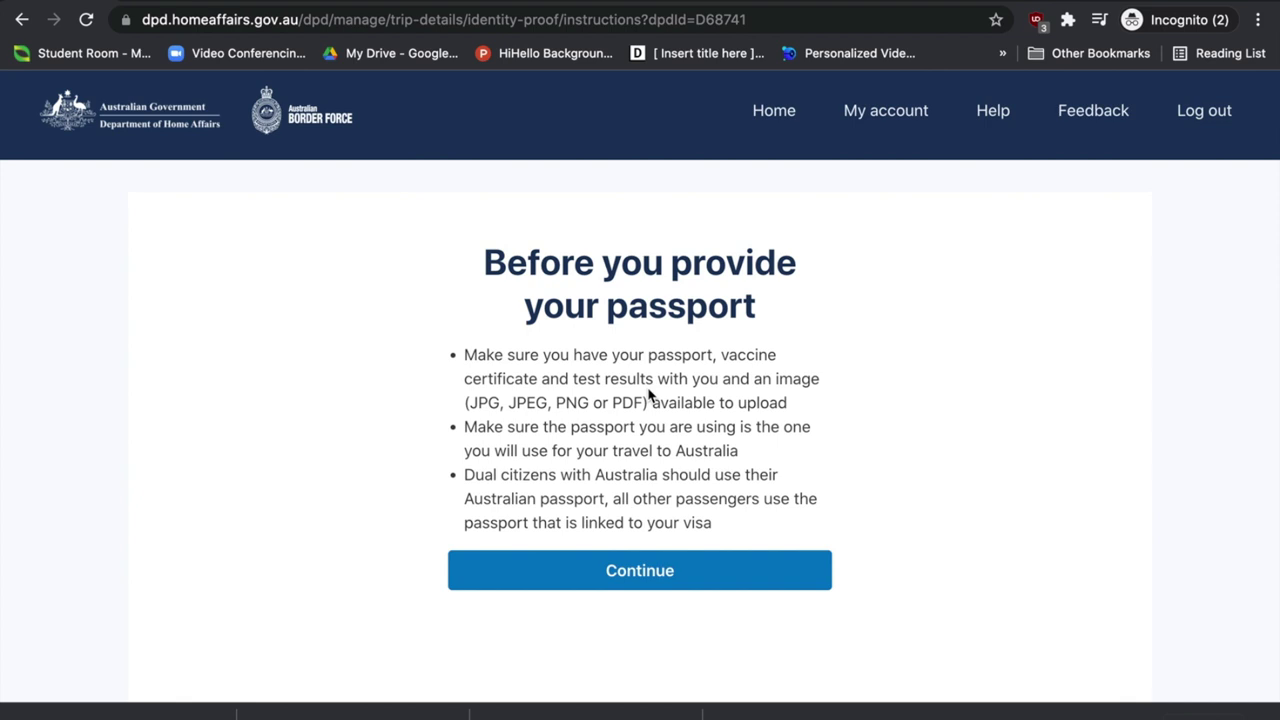
pyautogui.click(621, 575)
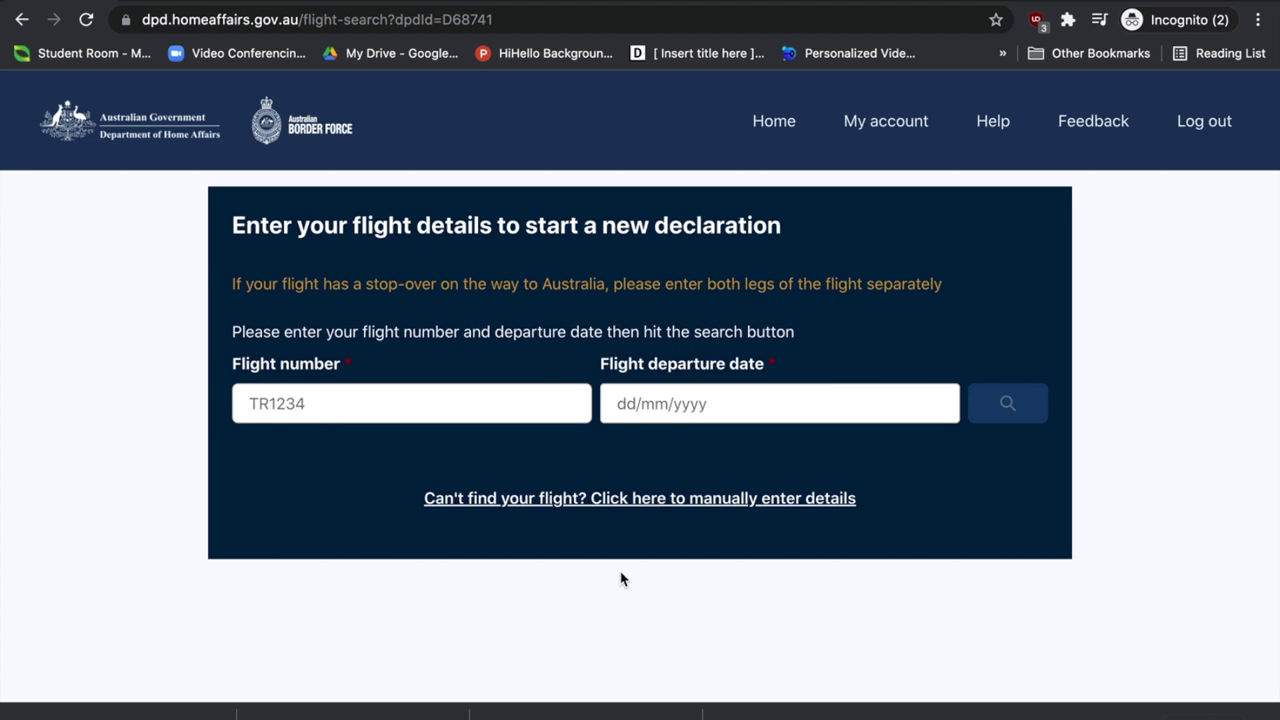
# - Examine the flight search fields and the manual flight details form, and return to the flight search
pyautogui.click(380, 404)
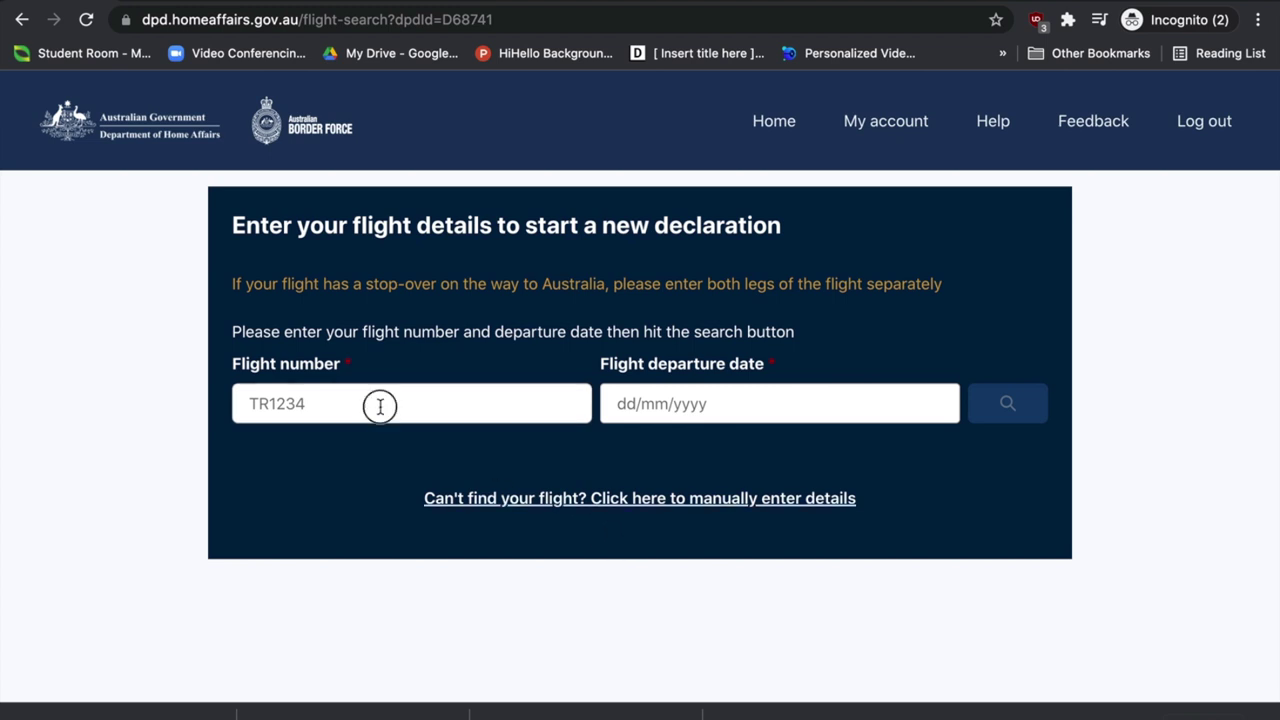
pyautogui.click(625, 404)
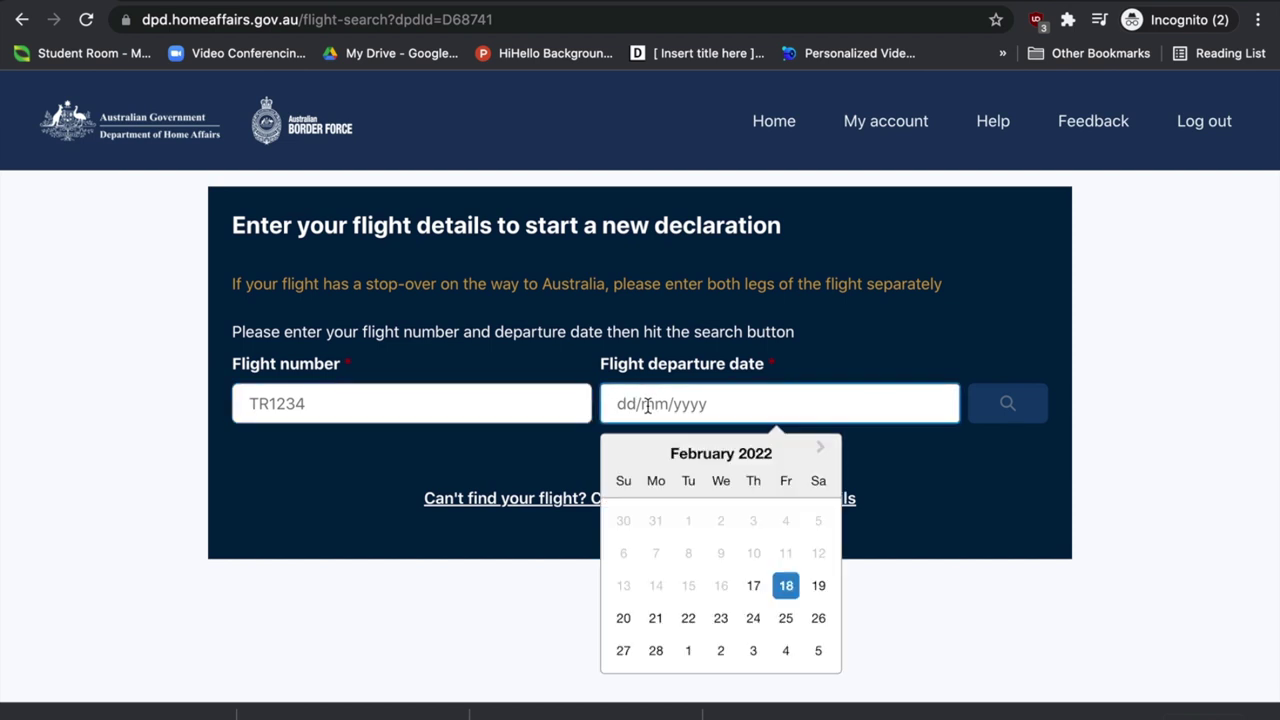
pyautogui.click(391, 411)
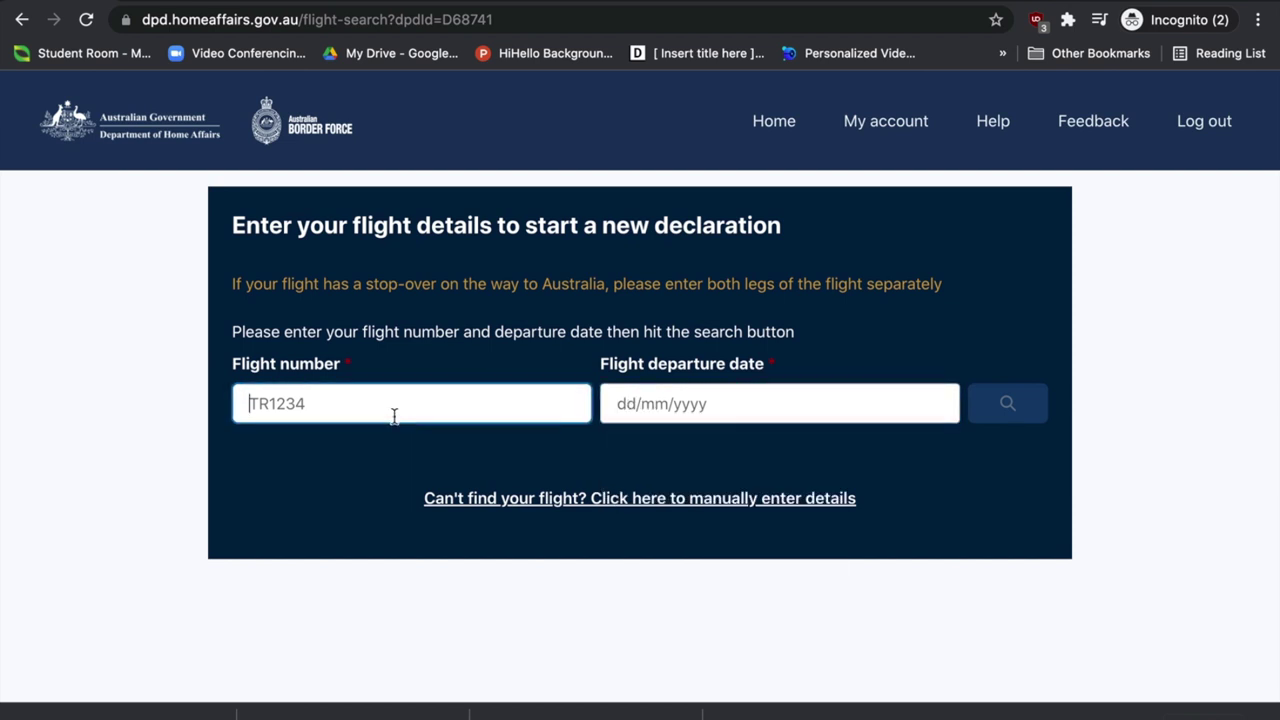
pyautogui.click(505, 498)
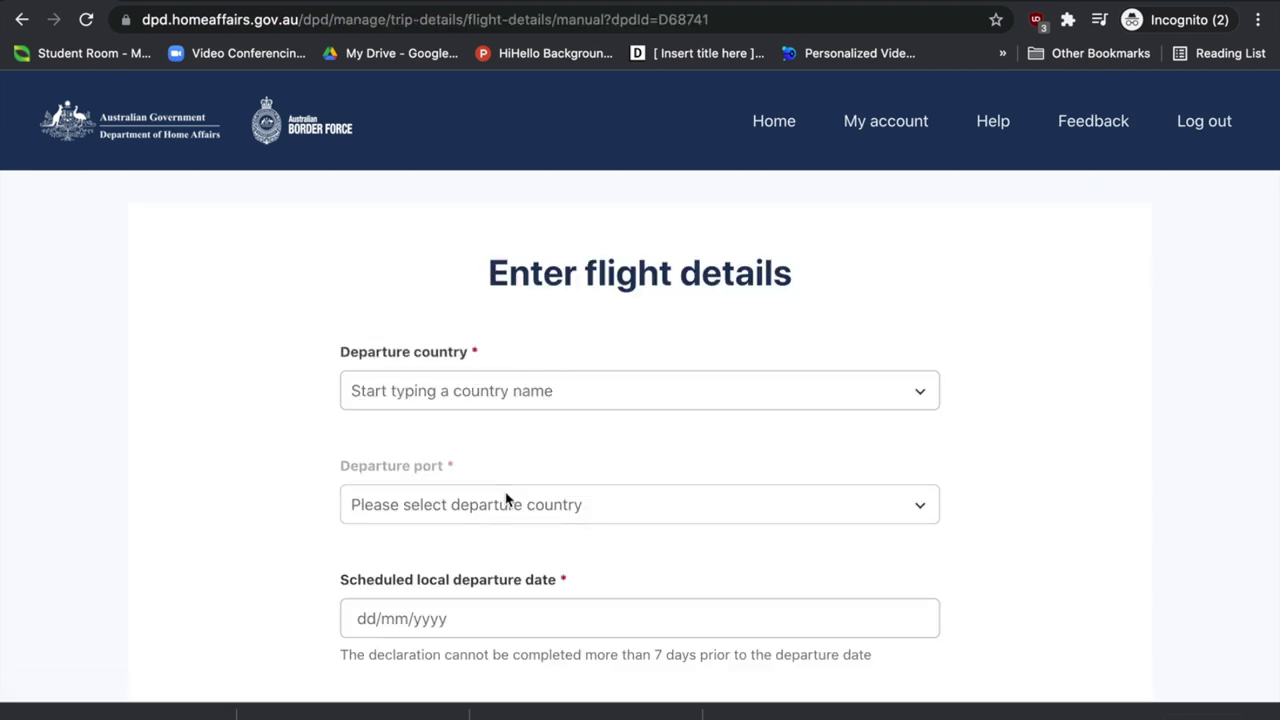
pyautogui.scroll(-1, 509, 481)
pyautogui.scroll(-1, 509, 481)
pyautogui.scroll(-6, 509, 483)
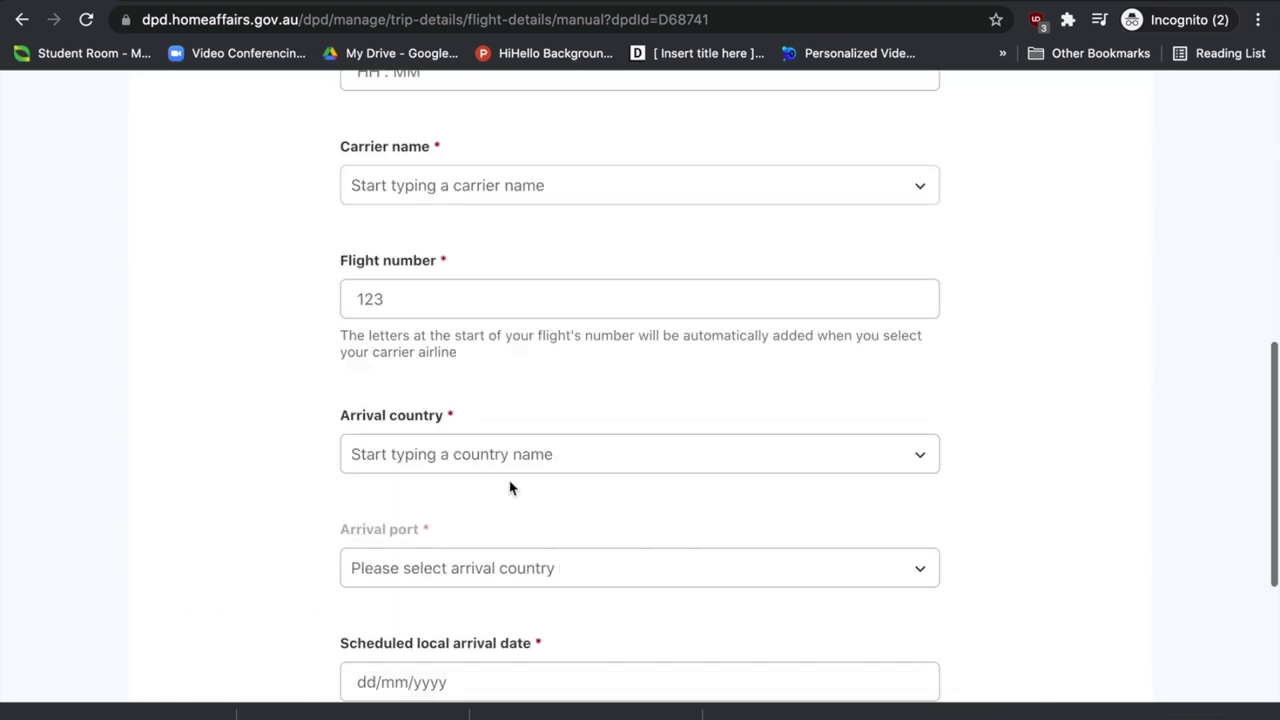
pyautogui.scroll(6, 509, 487)
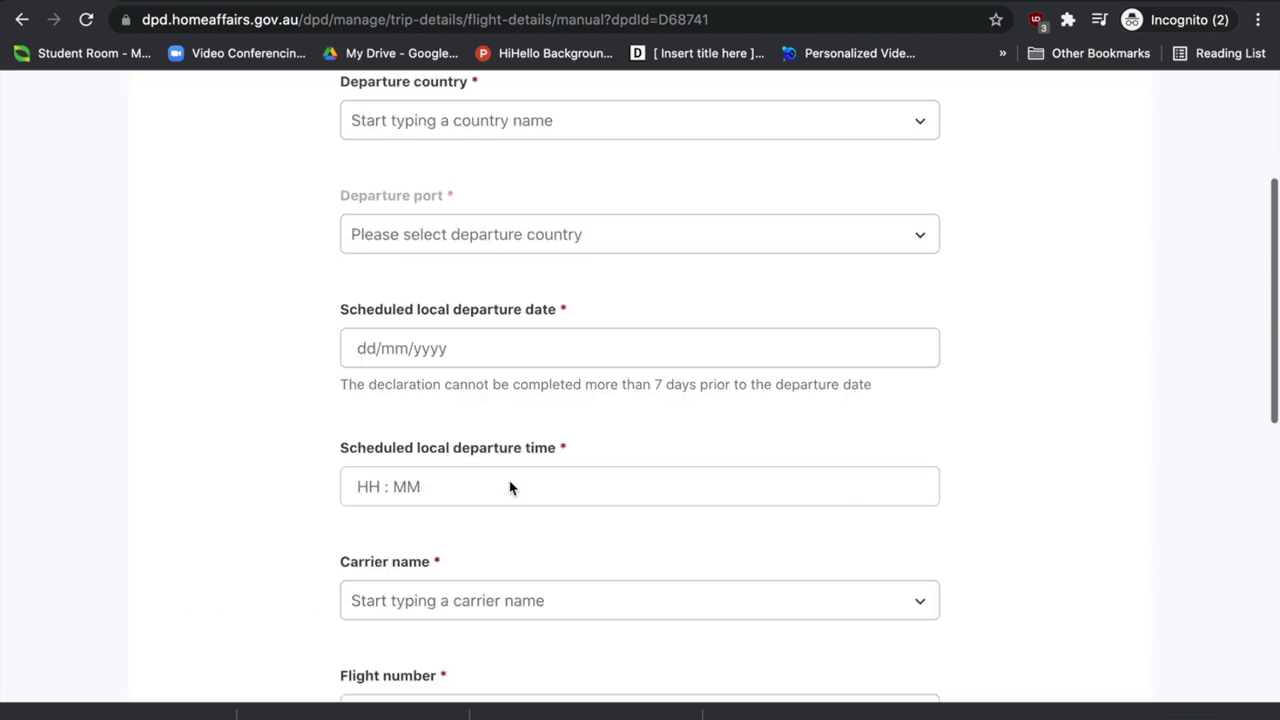
pyautogui.scroll(-6, 546, 569)
pyautogui.click(566, 648)
# - Search for flight QF68 with the departure date 19/02/2022
pyautogui.click(449, 407)
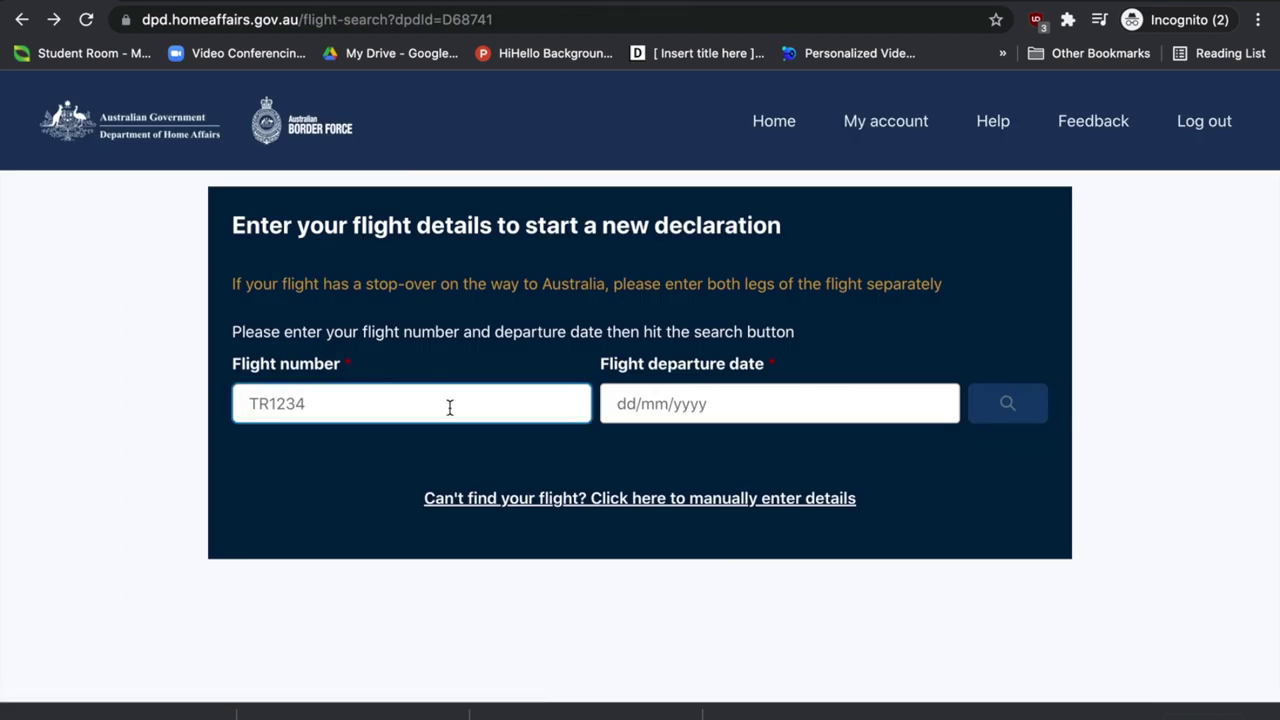
pyautogui.write('QF68')
pyautogui.click(698, 410)
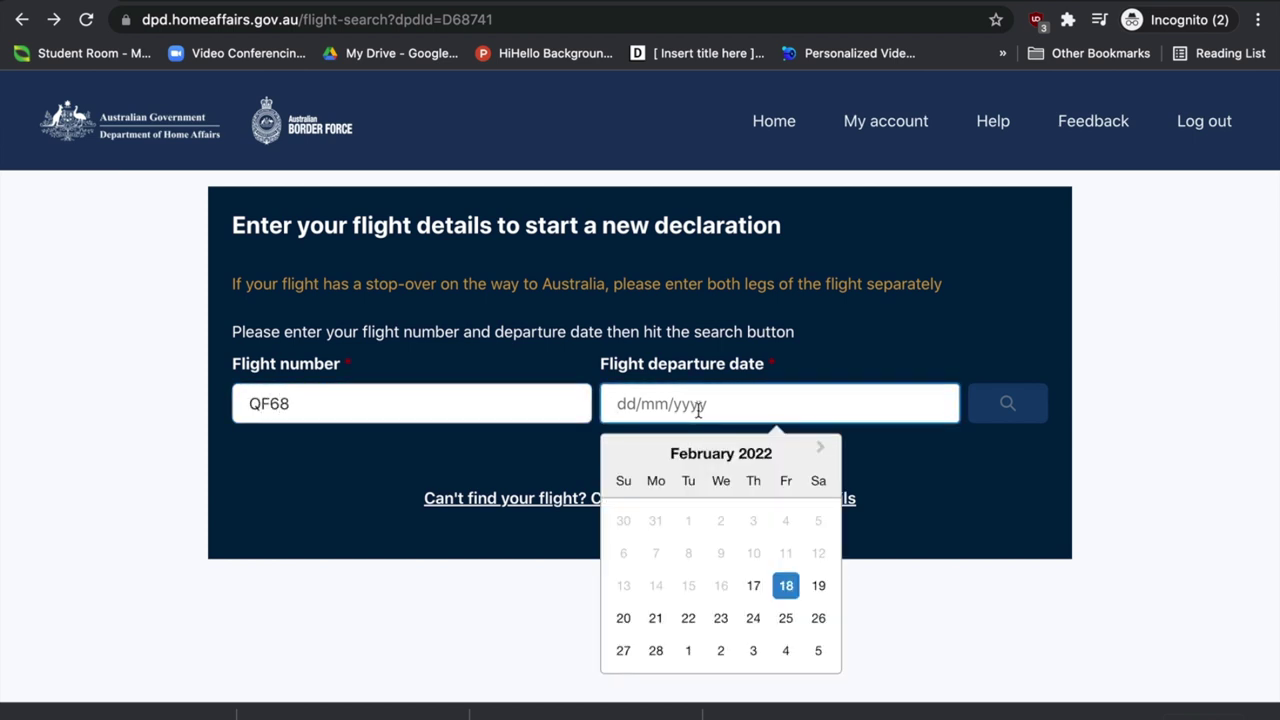
pyautogui.click(818, 586)
pyautogui.click(1020, 418)
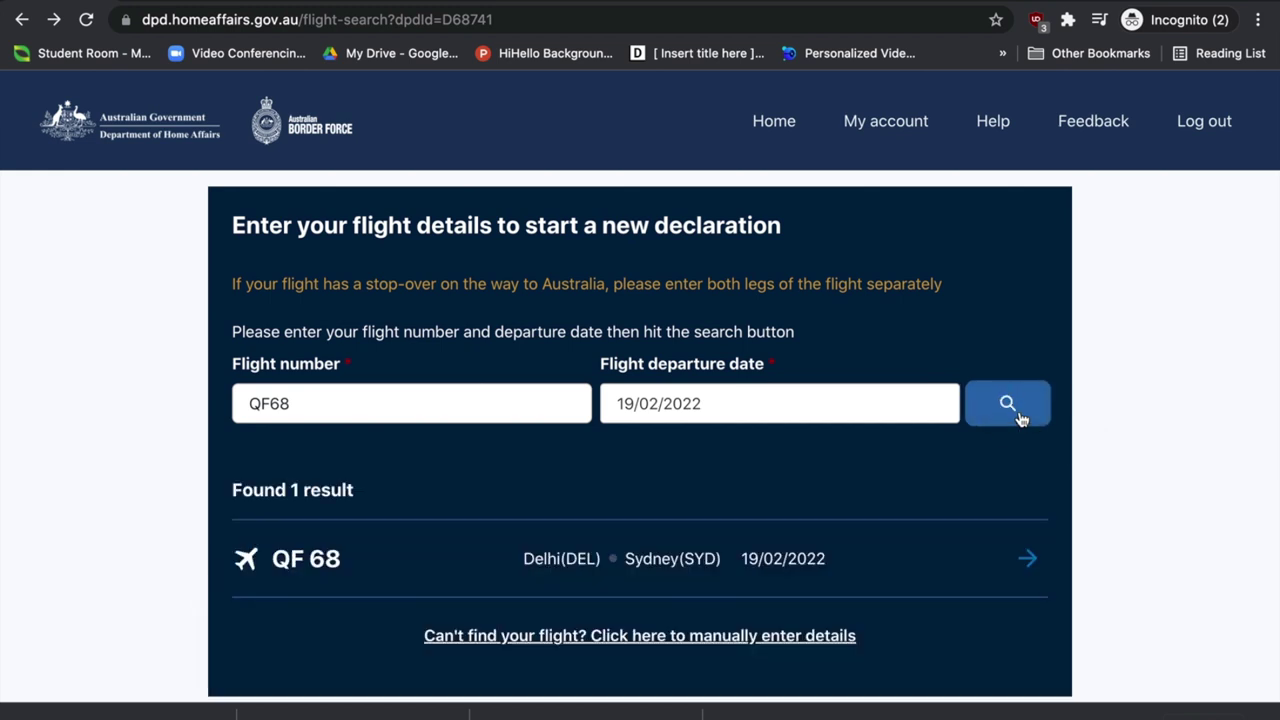
# - Select the QF 68 flight from Delhi to Sydney, review its flight details and confirm them
pyautogui.scroll(-1, 620, 545)
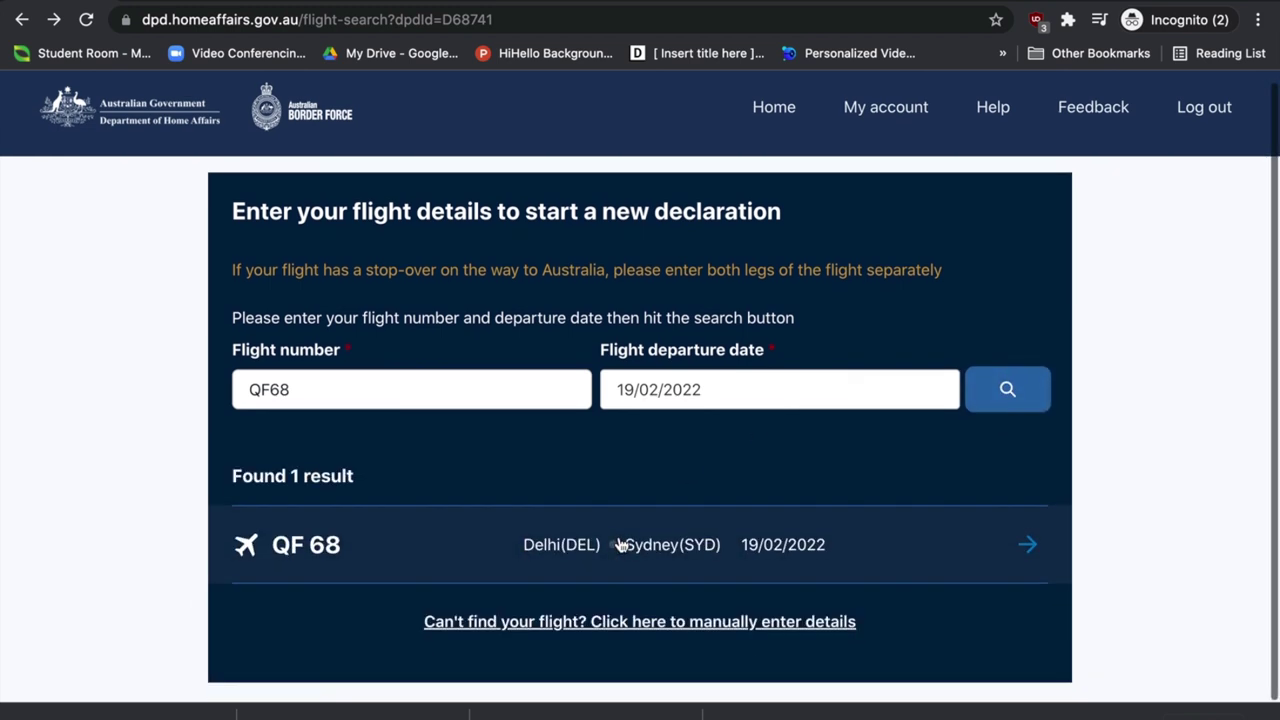
pyautogui.click(910, 549)
pyautogui.scroll(-2, 908, 541)
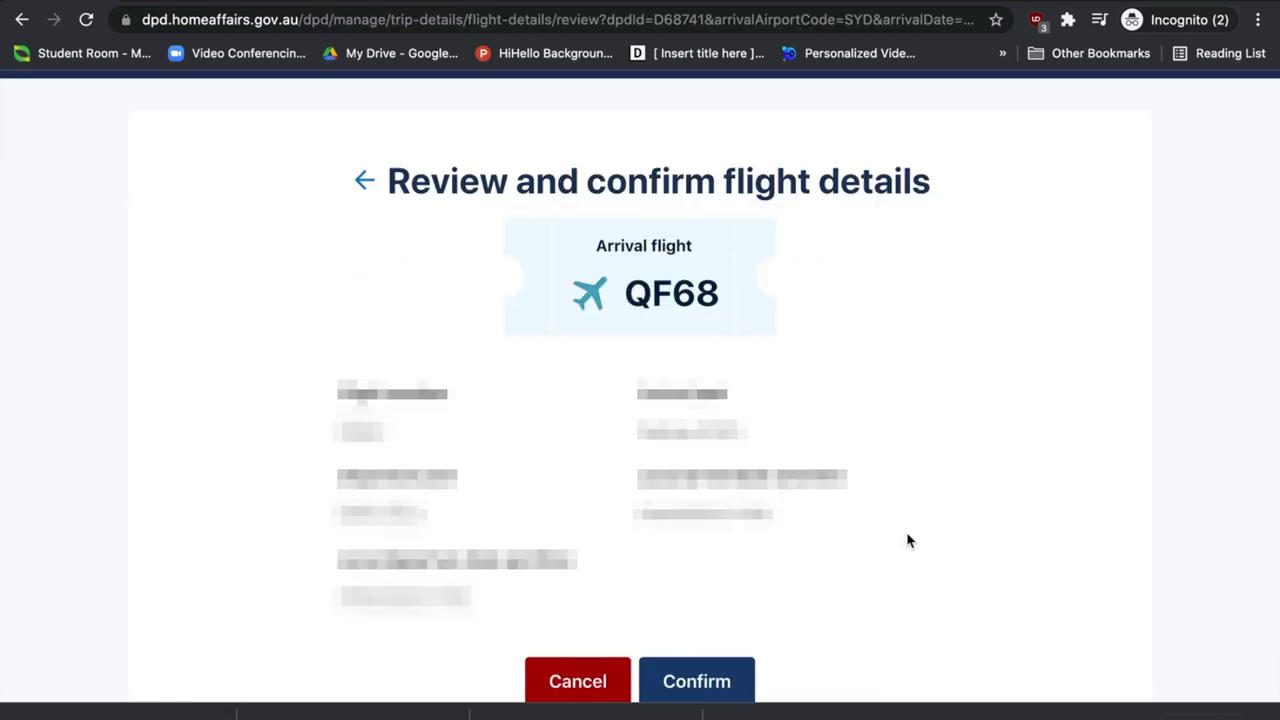
pyautogui.scroll(-1, 908, 541)
pyautogui.scroll(-1, 908, 541)
pyautogui.scroll(-1, 908, 541)
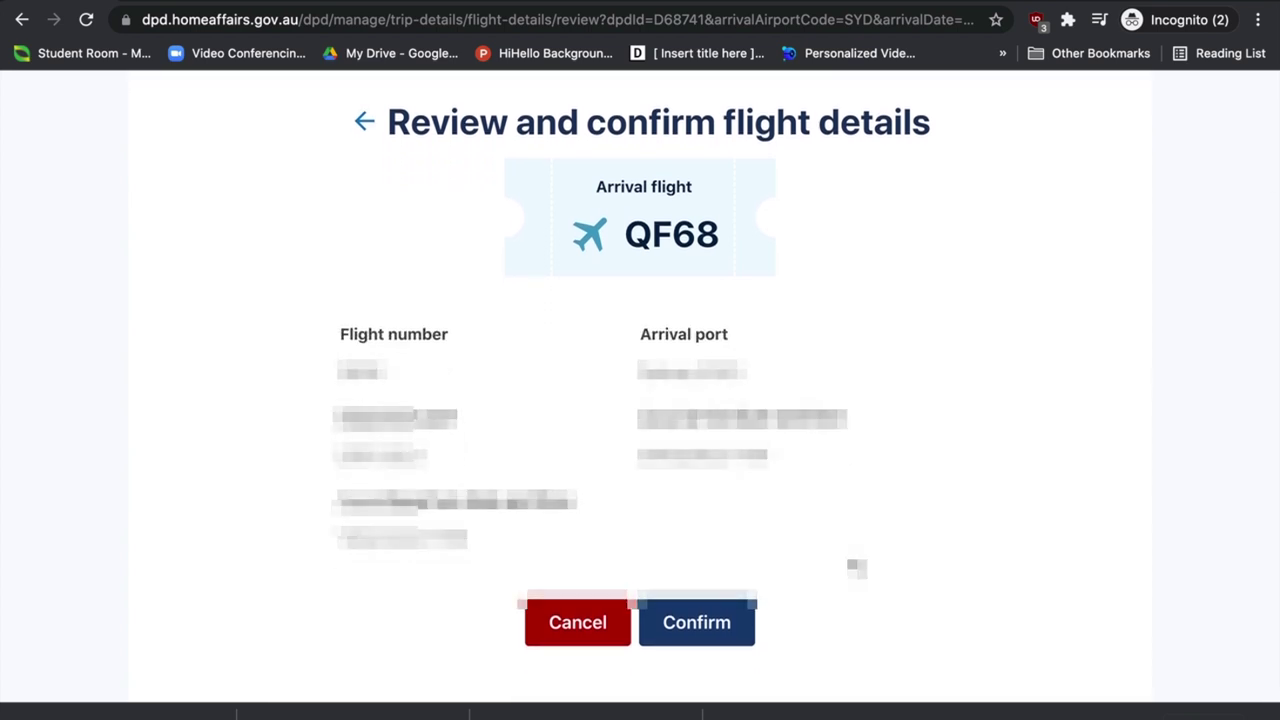
pyautogui.click(705, 638)
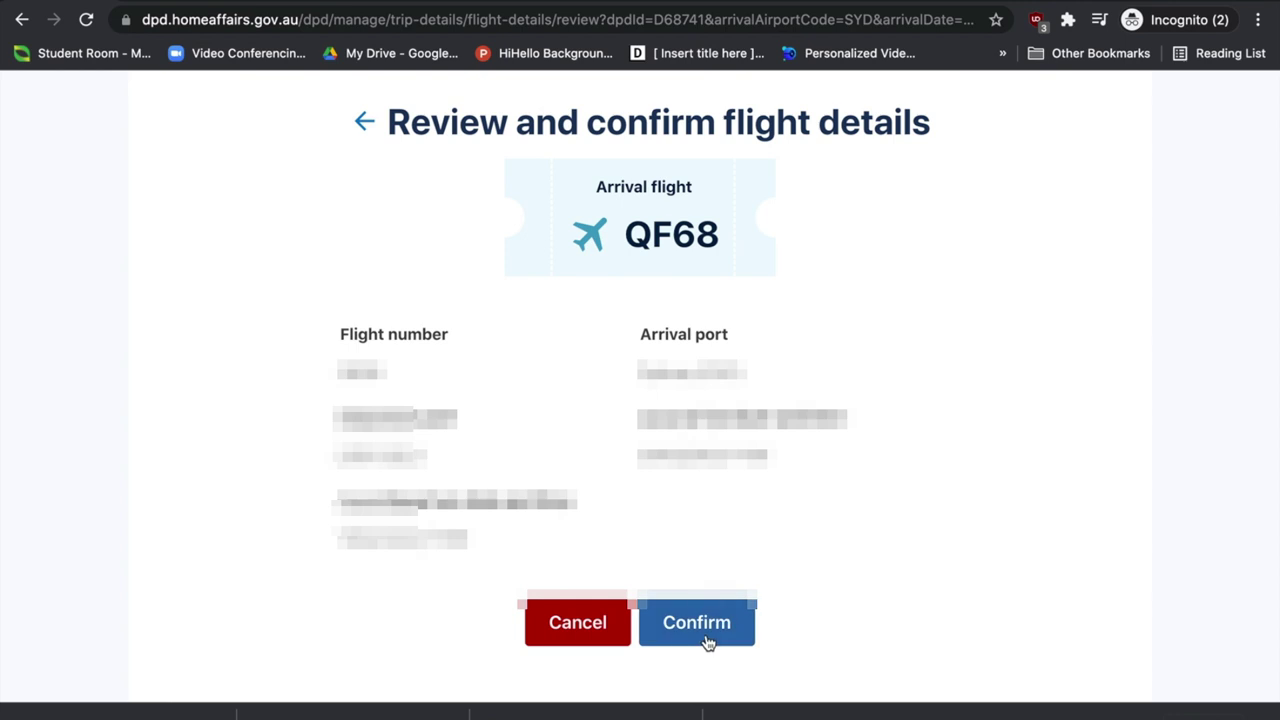
# - Read through the information collection consent and agree to it
pyautogui.scroll(2, 758, 406)
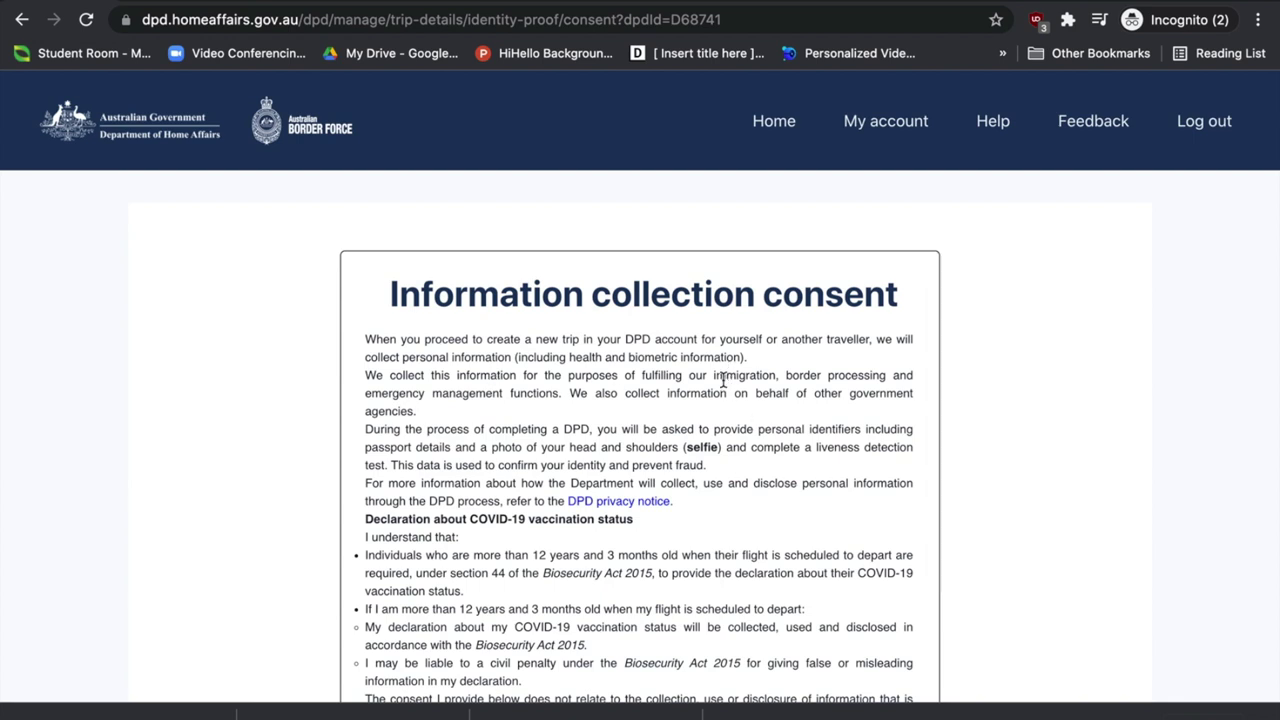
pyautogui.scroll(-3, 723, 381)
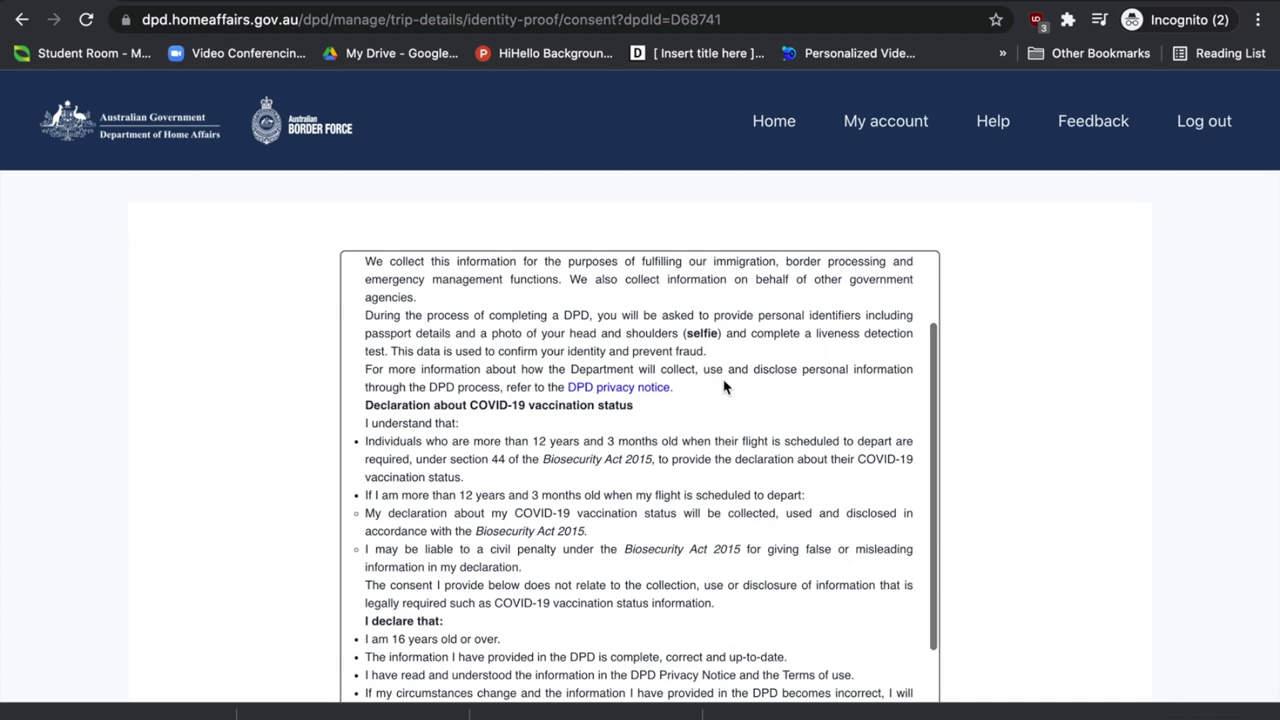
pyautogui.scroll(-2, 725, 384)
pyautogui.scroll(-4, 725, 387)
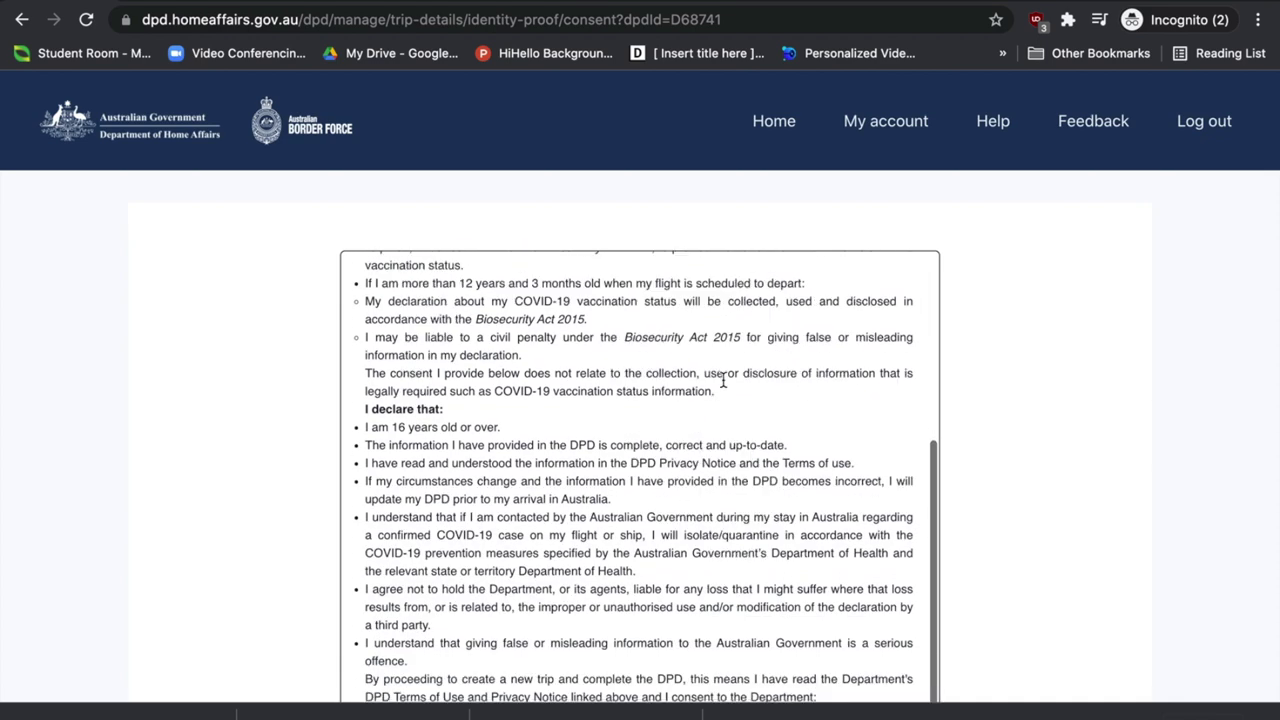
pyautogui.scroll(-6, 723, 381)
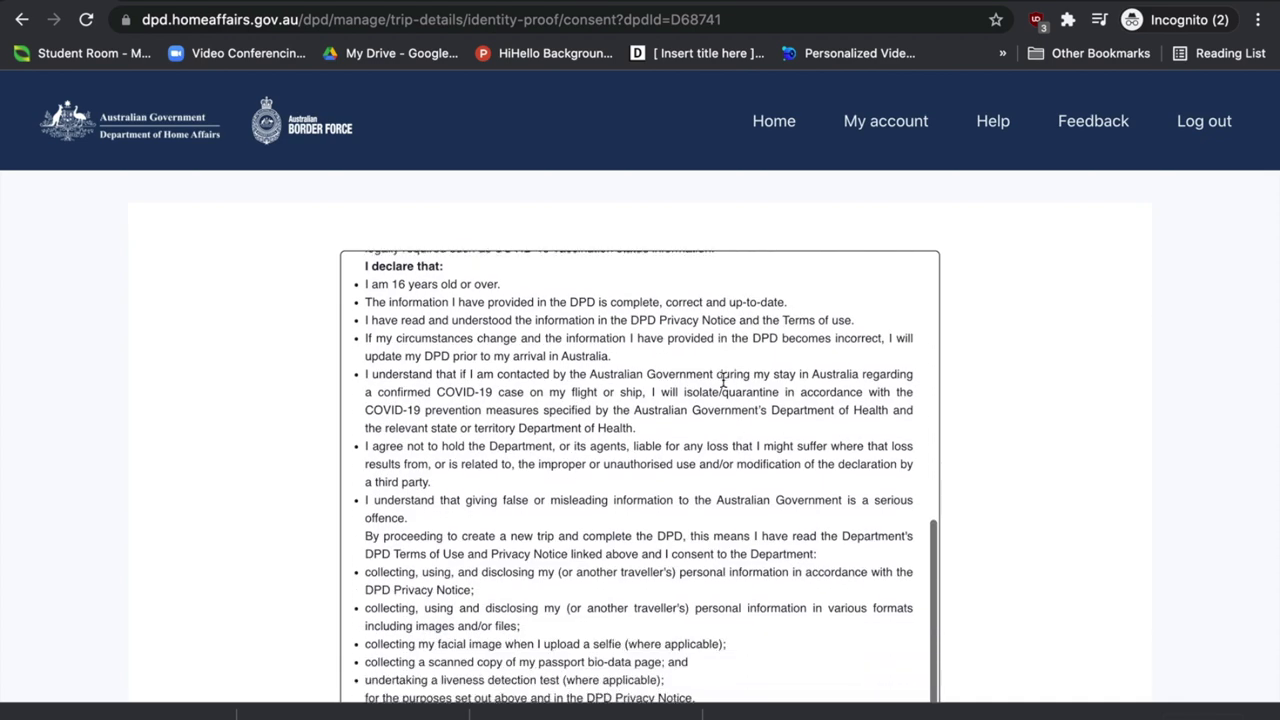
pyautogui.scroll(-1, 723, 381)
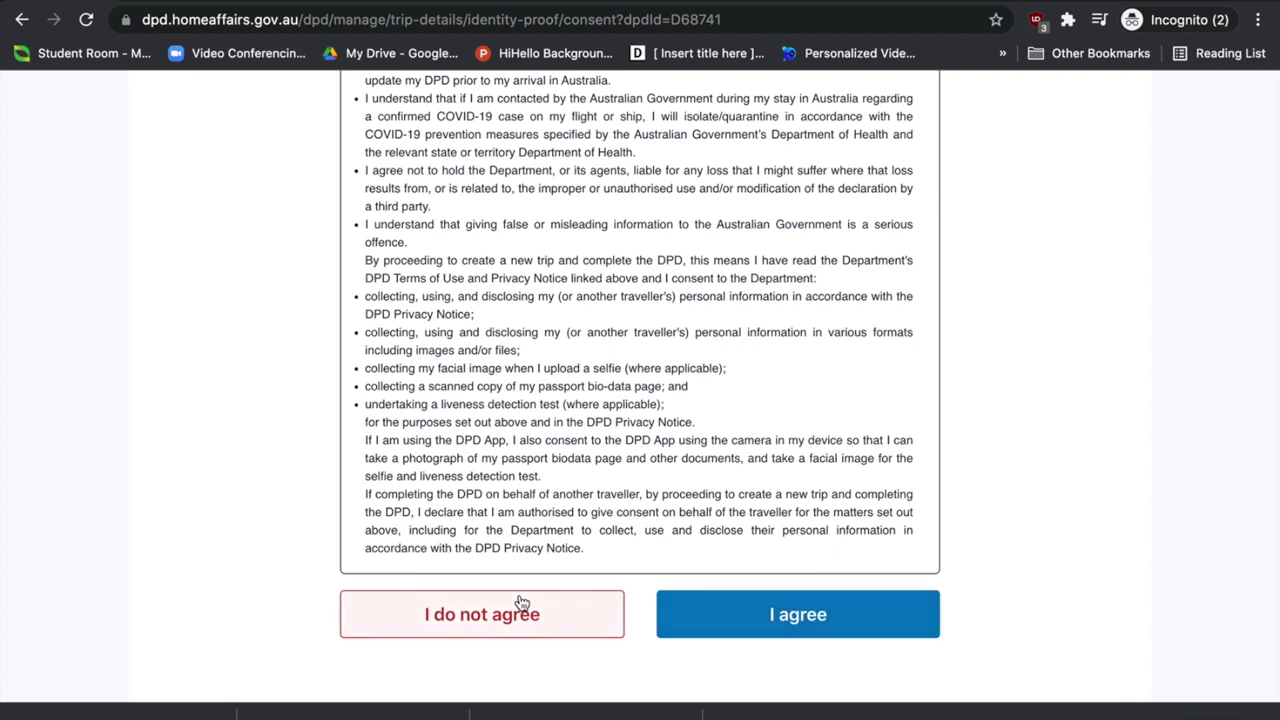
pyautogui.click(754, 634)
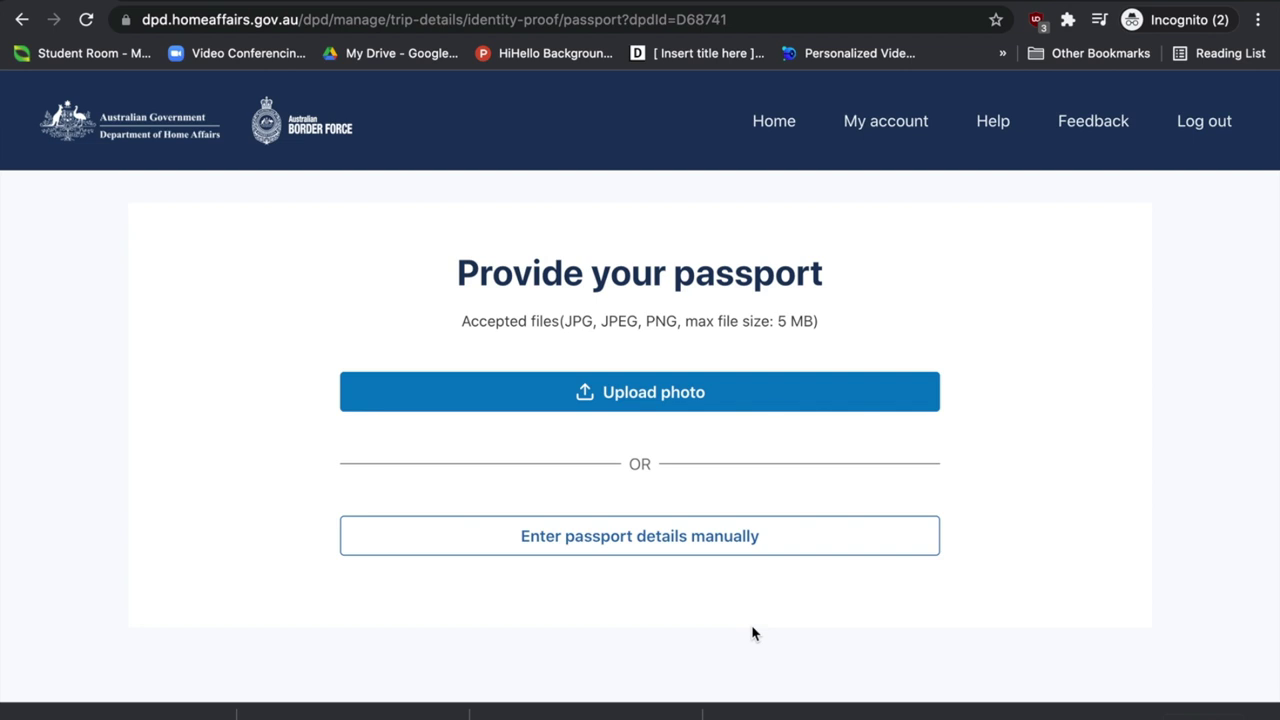
# - Choose to enter the passport details manually and examine the form's fields, from family name to passport image upload
pyautogui.click(655, 538)
pyautogui.scroll(-2, 653, 531)
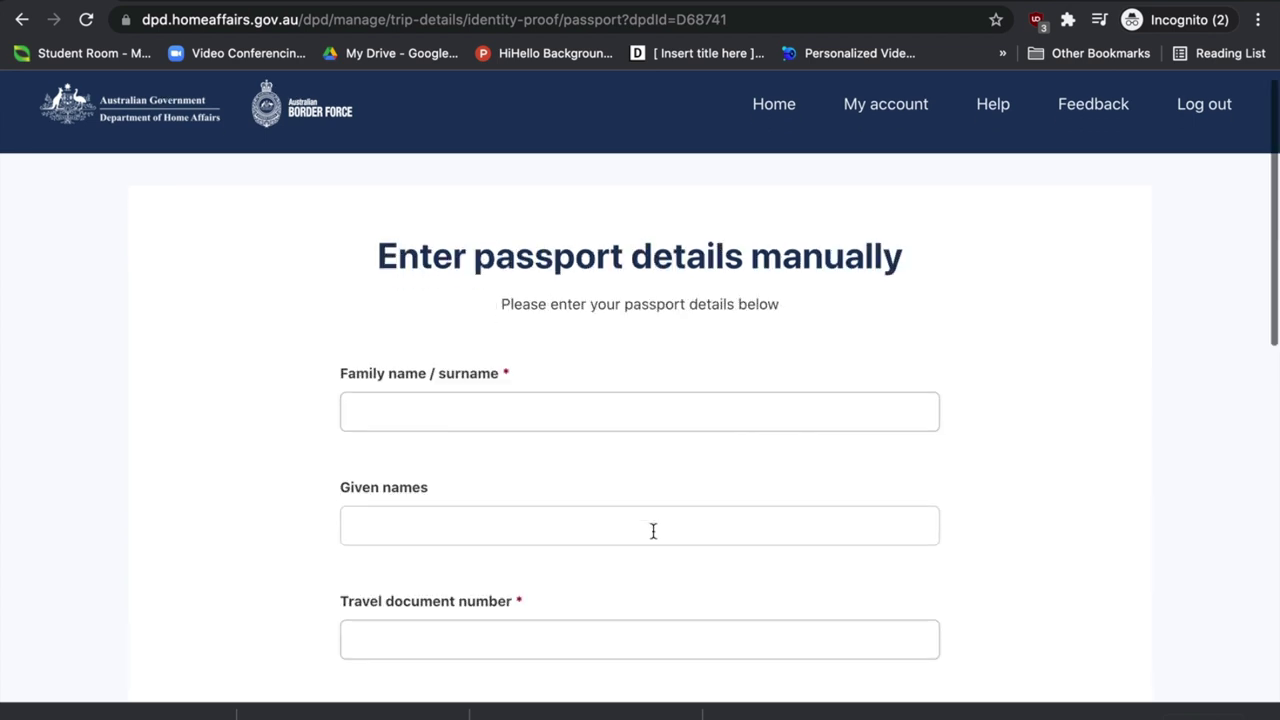
pyautogui.click(597, 303)
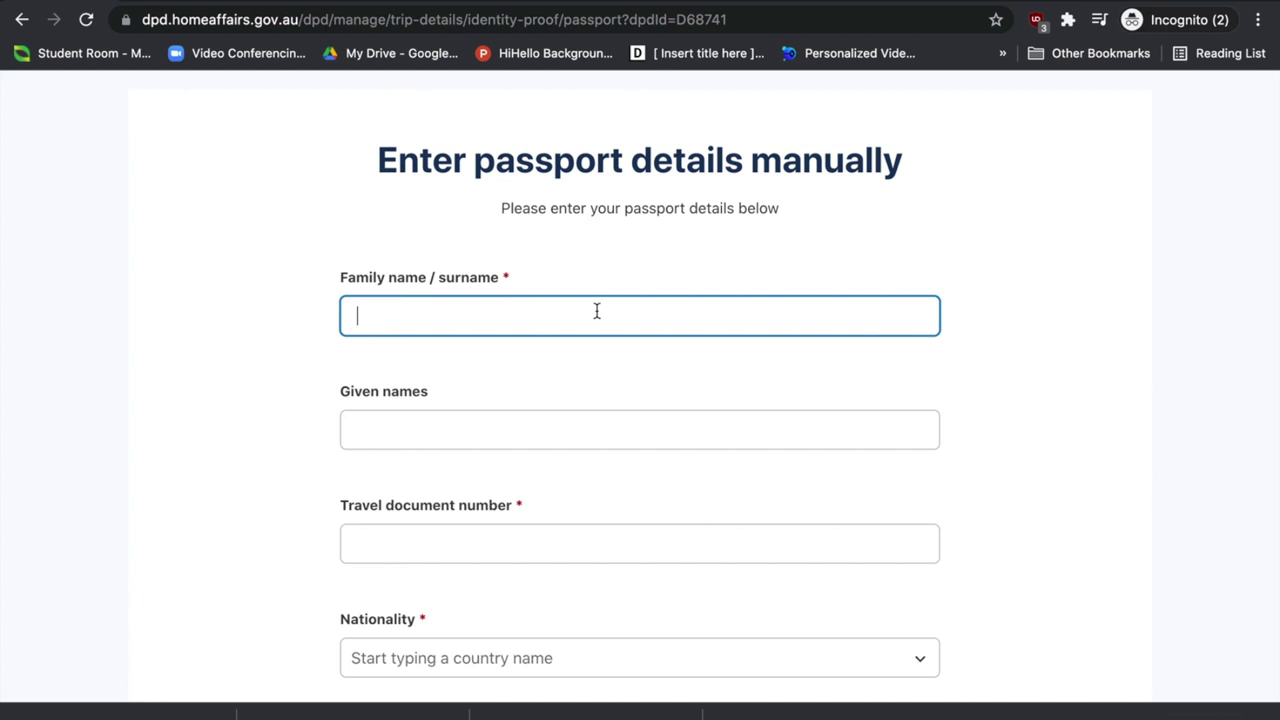
pyautogui.click(529, 433)
pyautogui.scroll(-2, 529, 434)
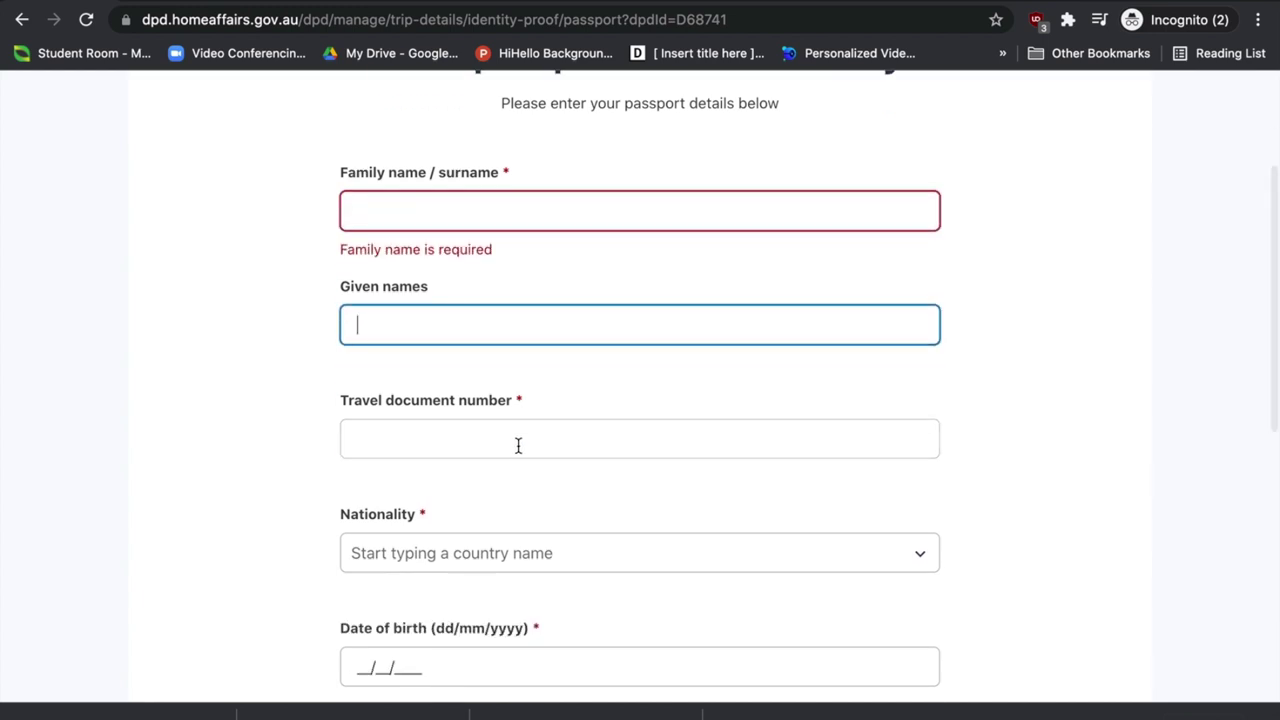
pyautogui.click(518, 446)
pyautogui.scroll(-4, 518, 446)
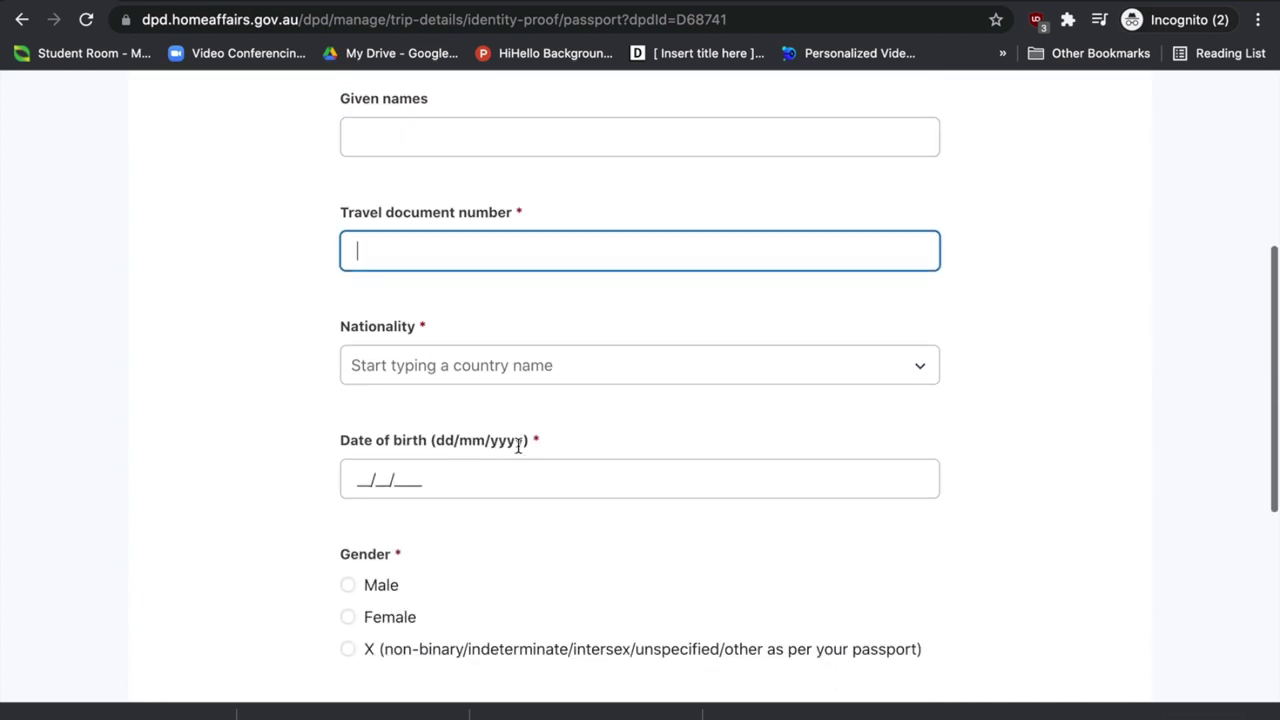
pyautogui.scroll(-3, 523, 403)
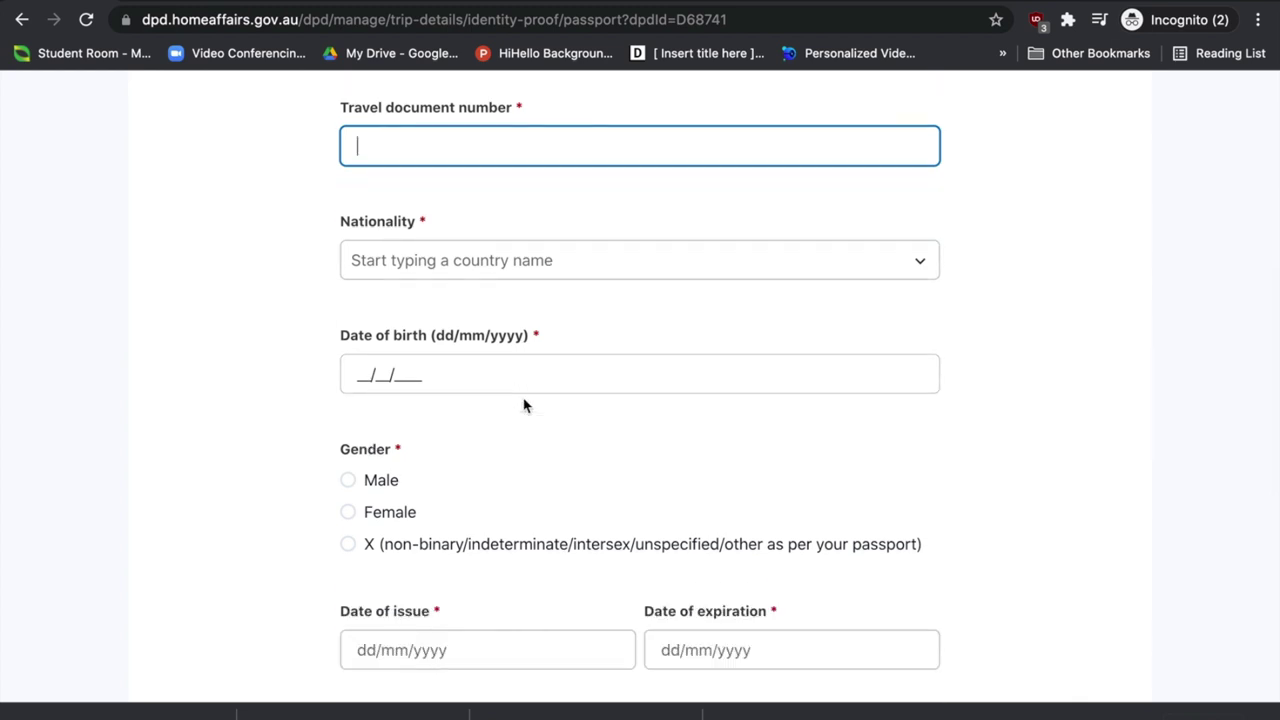
pyautogui.scroll(-3, 523, 404)
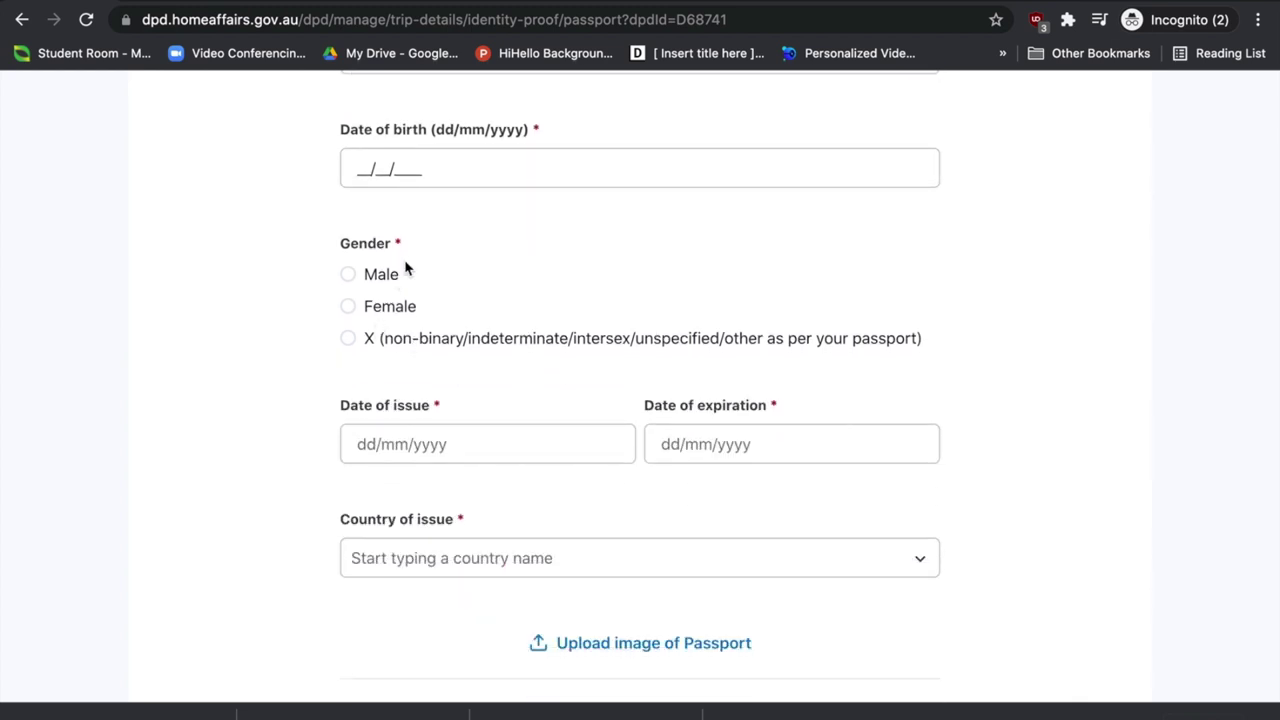
pyautogui.scroll(-1, 408, 264)
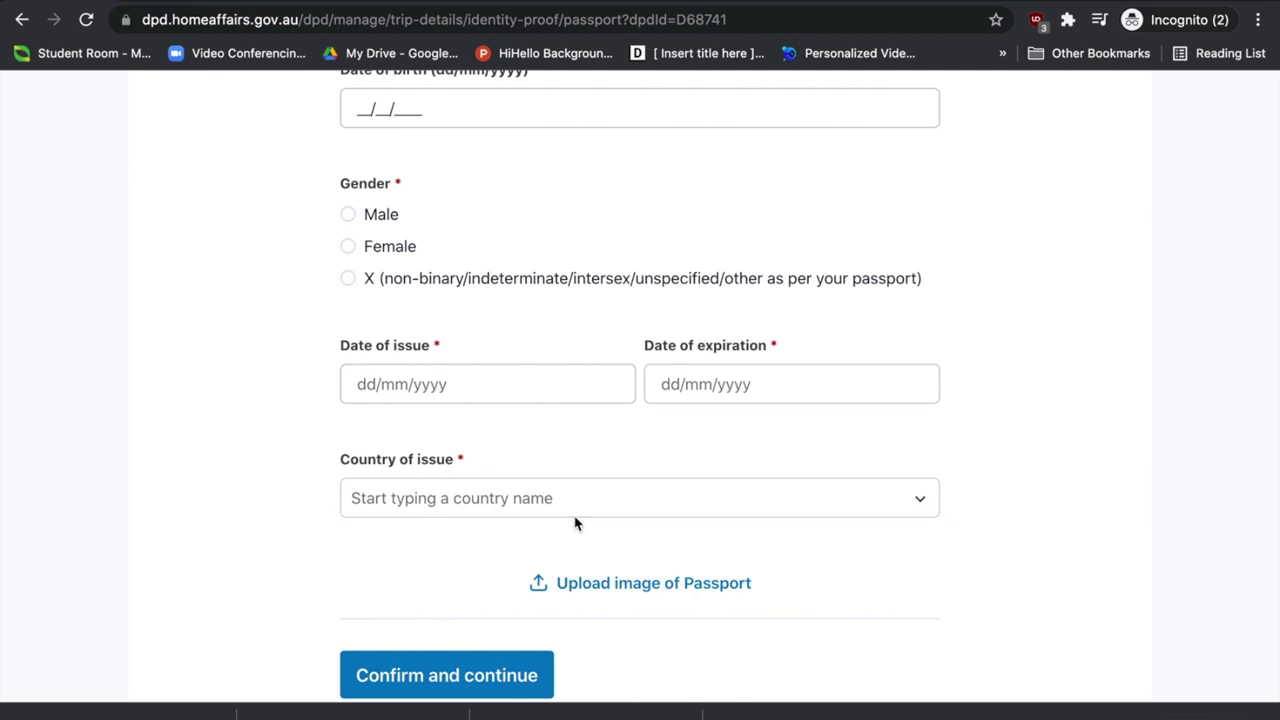
pyautogui.scroll(-2, 573, 523)
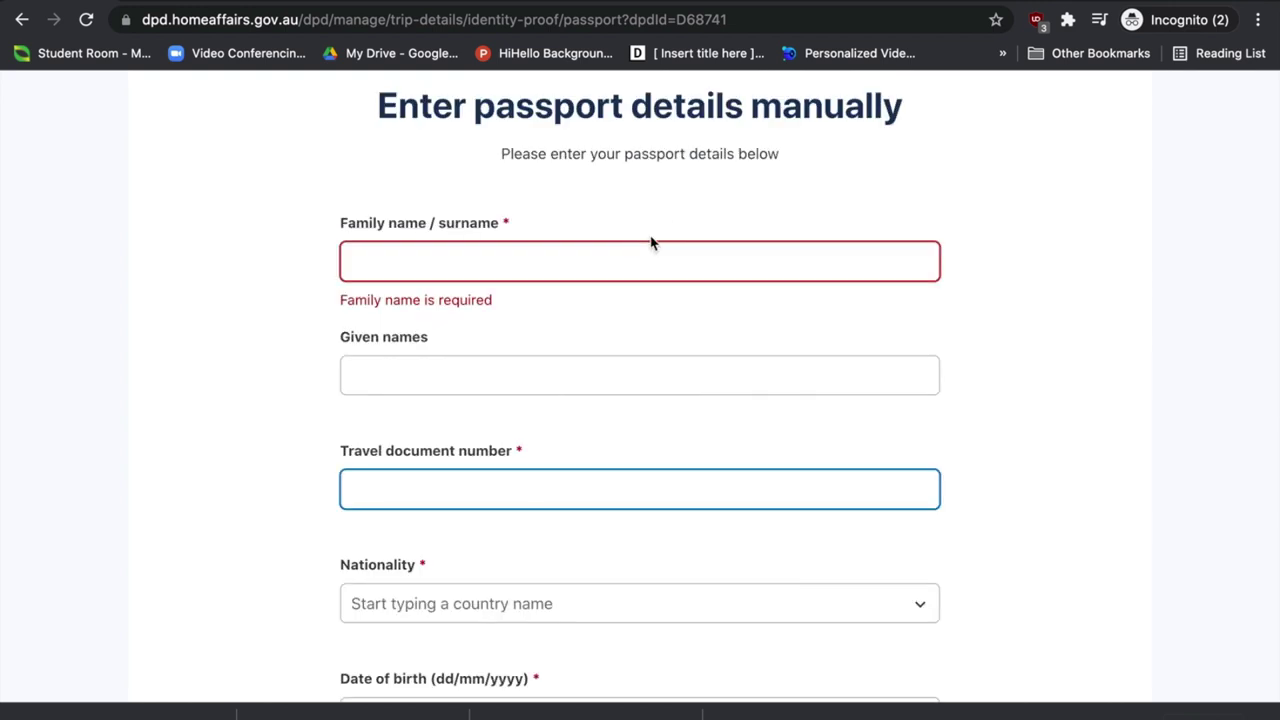
# - Start the passport entry at the family name, and confirm the passport details on the review page
pyautogui.click(631, 264)
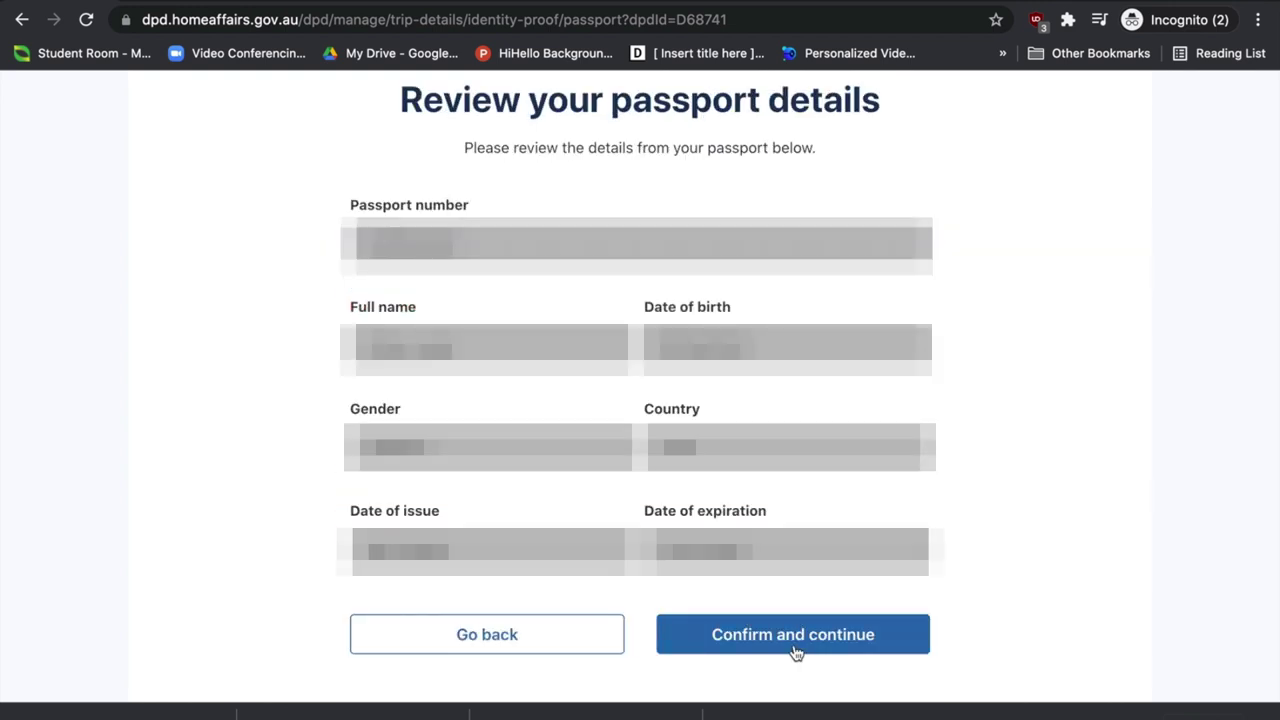
pyautogui.click(795, 650)
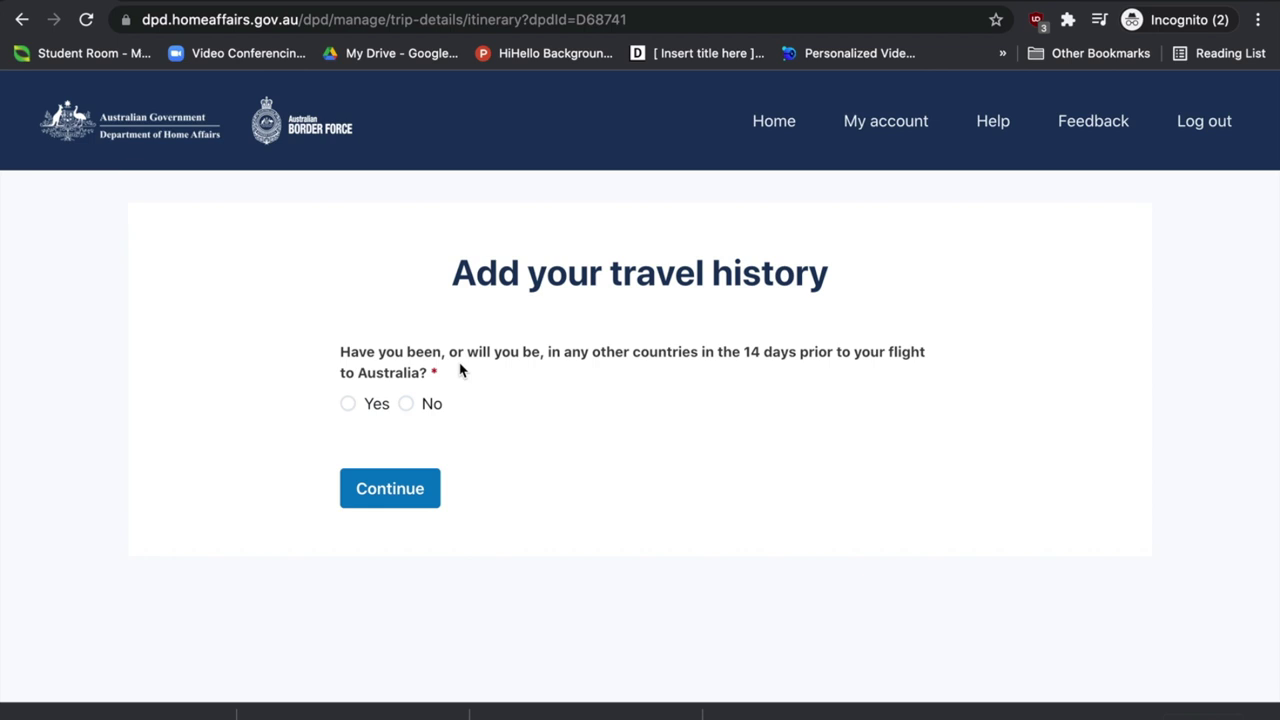
# - Answer Yes to having been in other countries in the 14 days before the flight, and look at the visited country choices
pyautogui.click(348, 404)
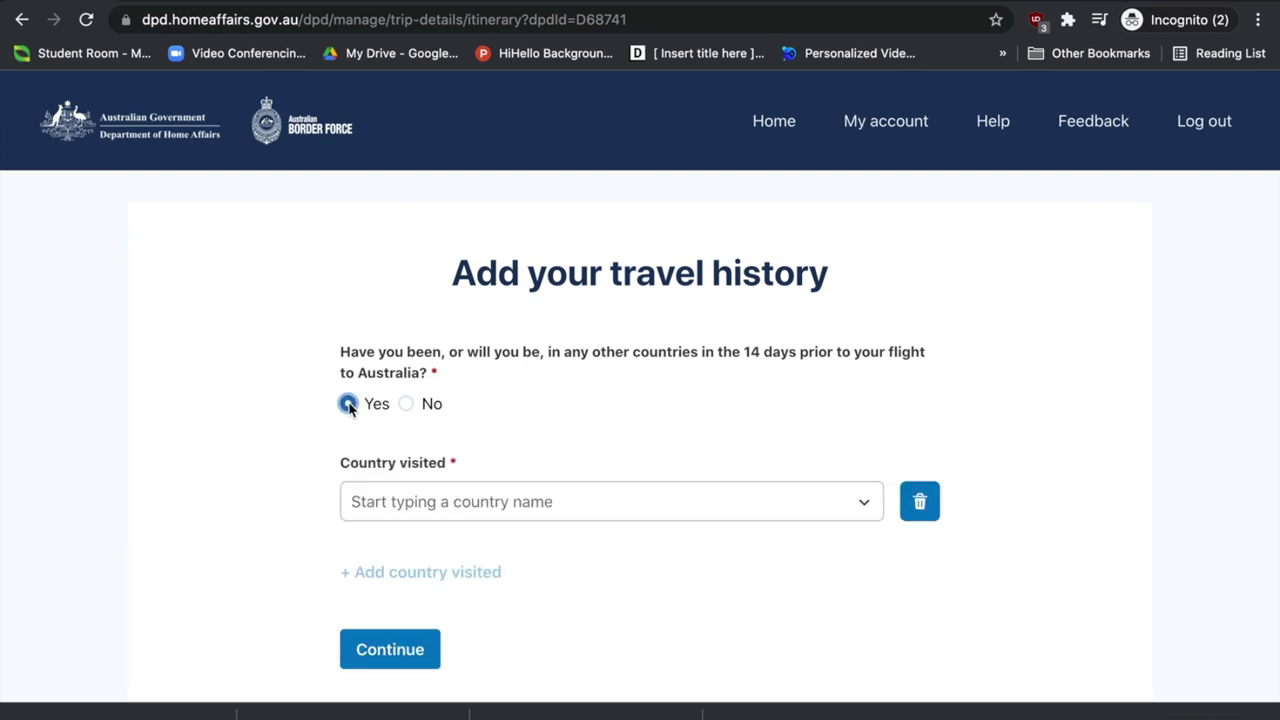
pyautogui.click(503, 510)
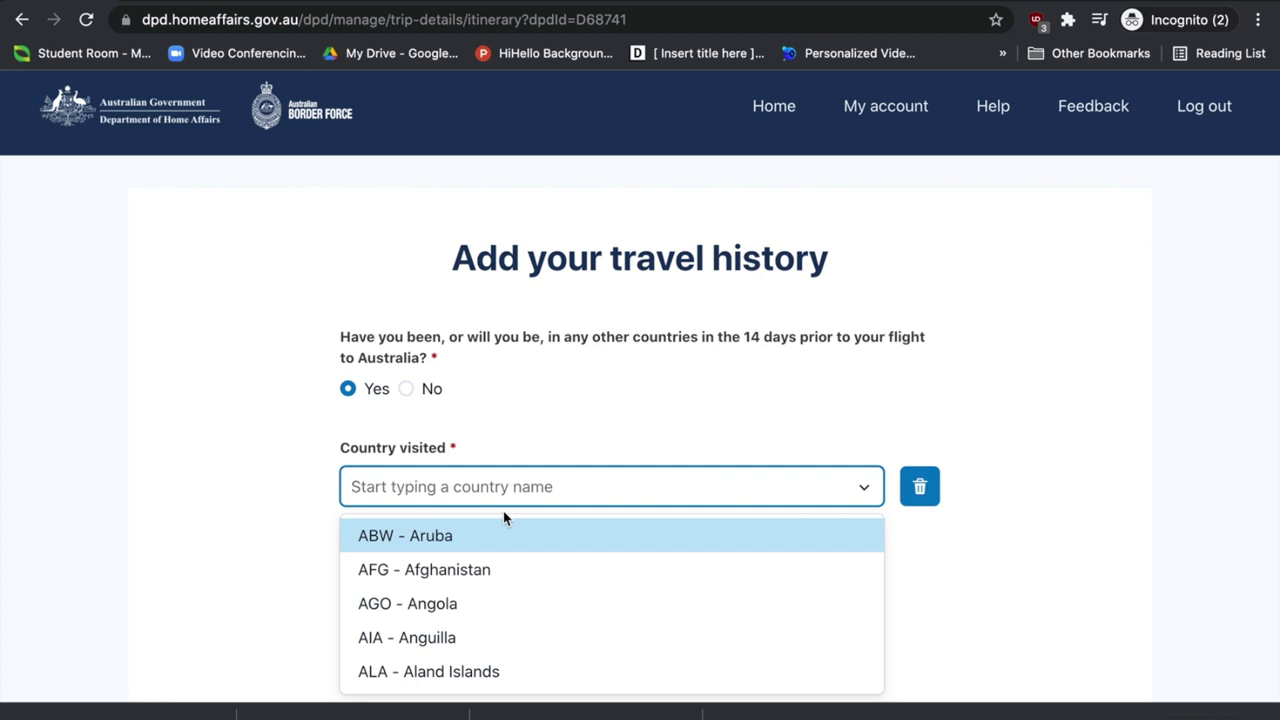
pyautogui.click(463, 432)
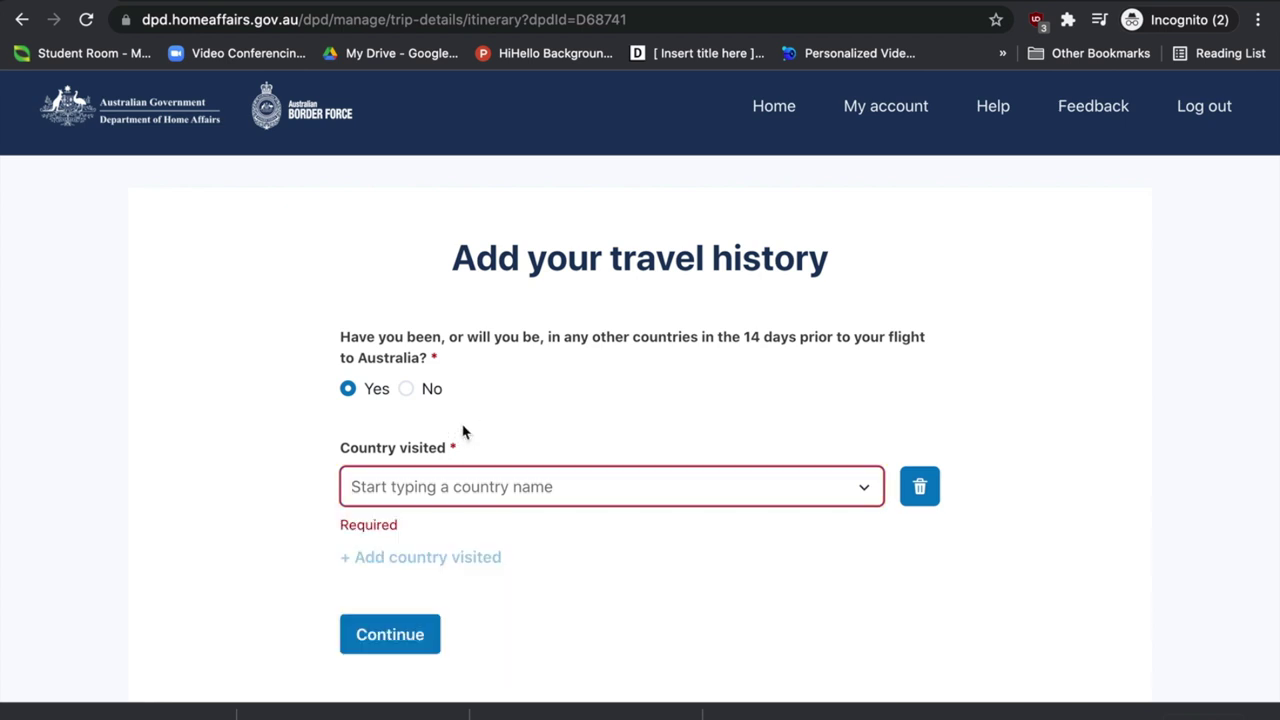
# - Answer No to having been in other countries in the 14 days before the flight, and continue
pyautogui.click(406, 392)
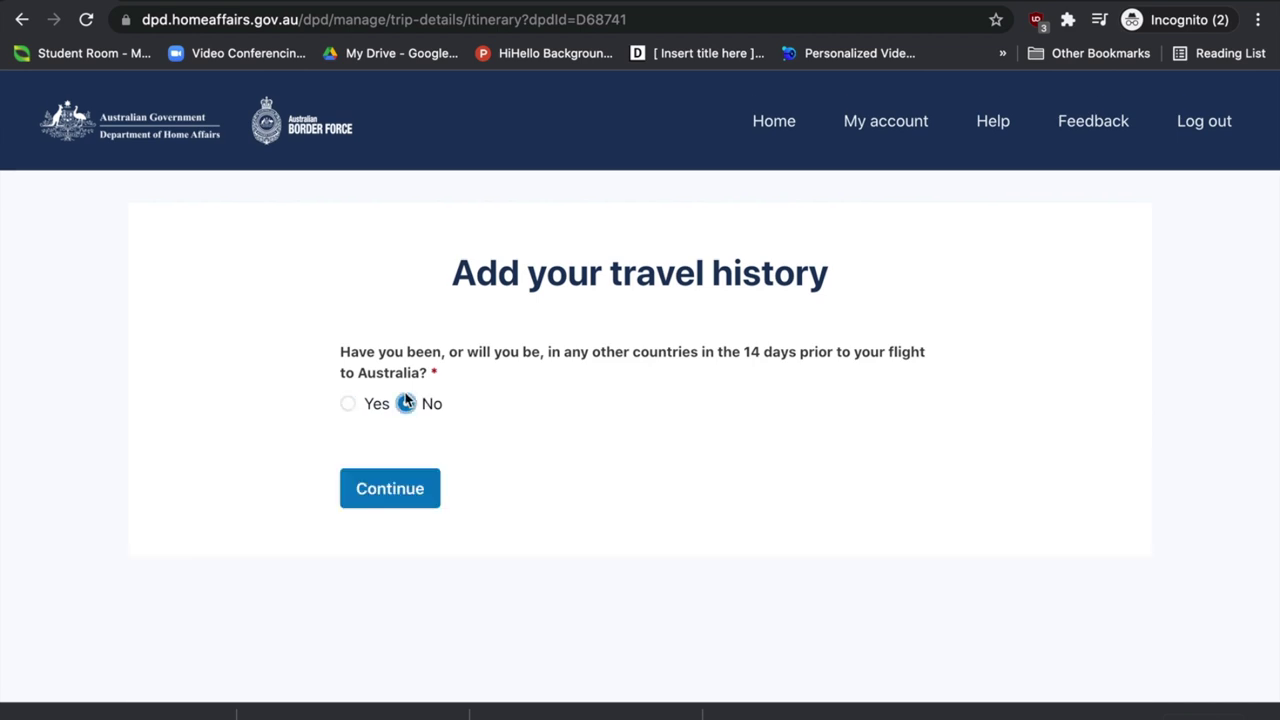
pyautogui.click(390, 496)
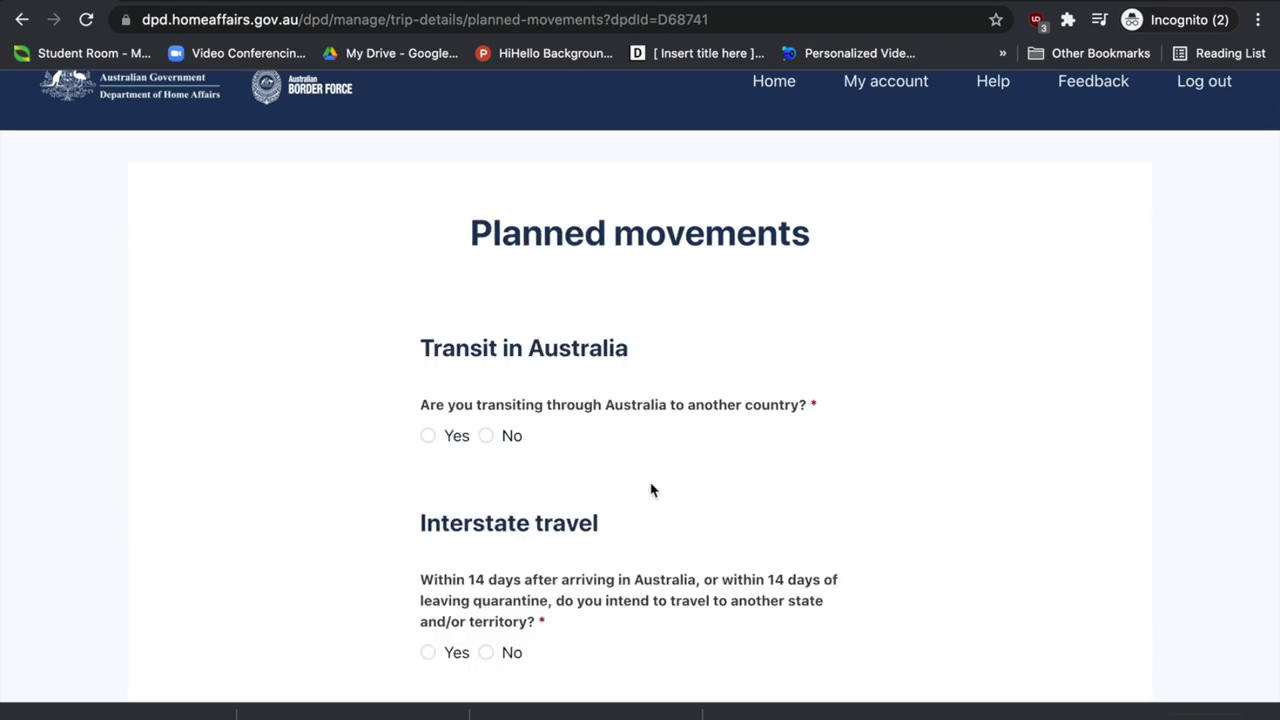
# - Answer Yes to transiting through Australia to another country and set the transit time to 8 to 72 hours
pyautogui.scroll(-1, 650, 490)
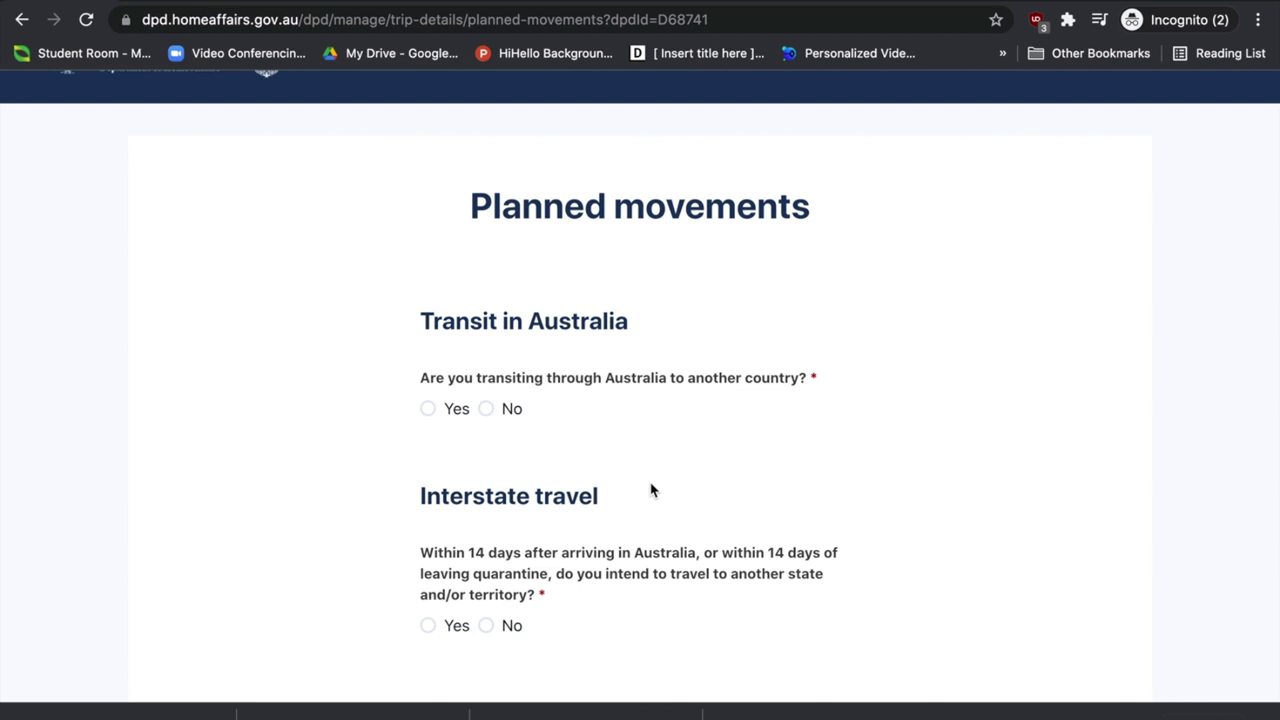
pyautogui.click(432, 409)
pyautogui.scroll(-1, 551, 459)
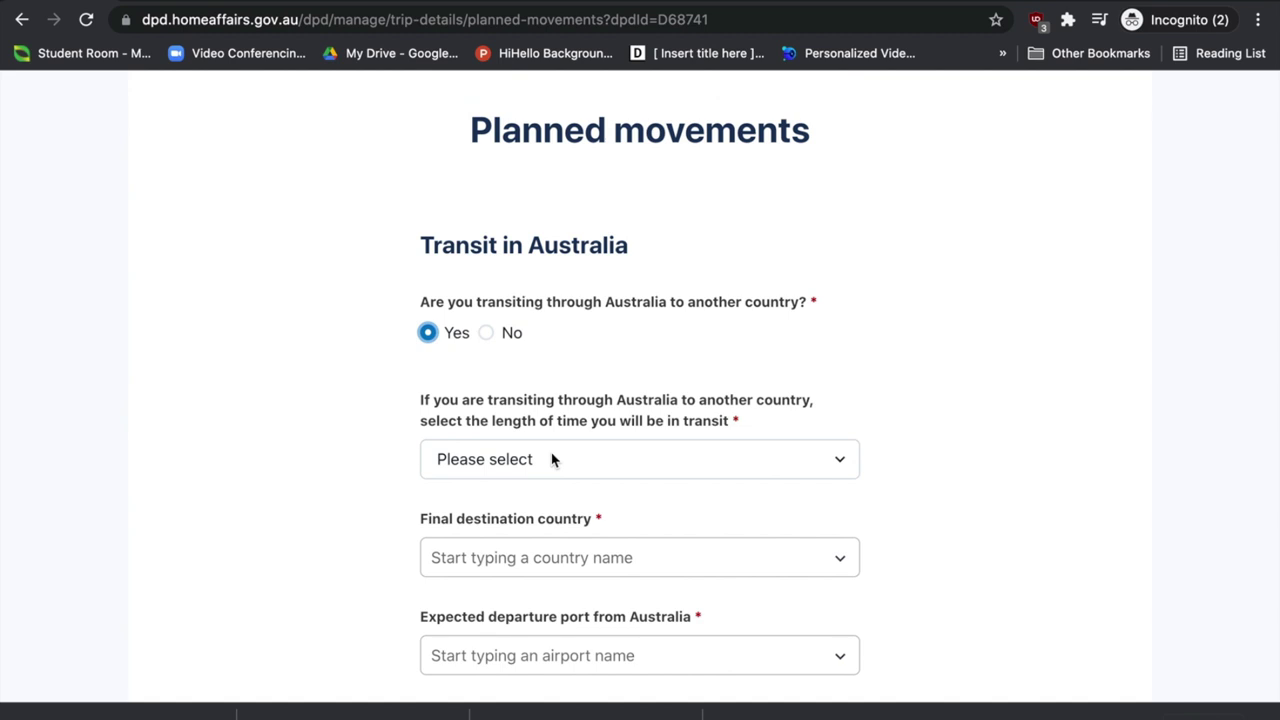
pyautogui.scroll(-1, 551, 459)
pyautogui.scroll(-1, 551, 457)
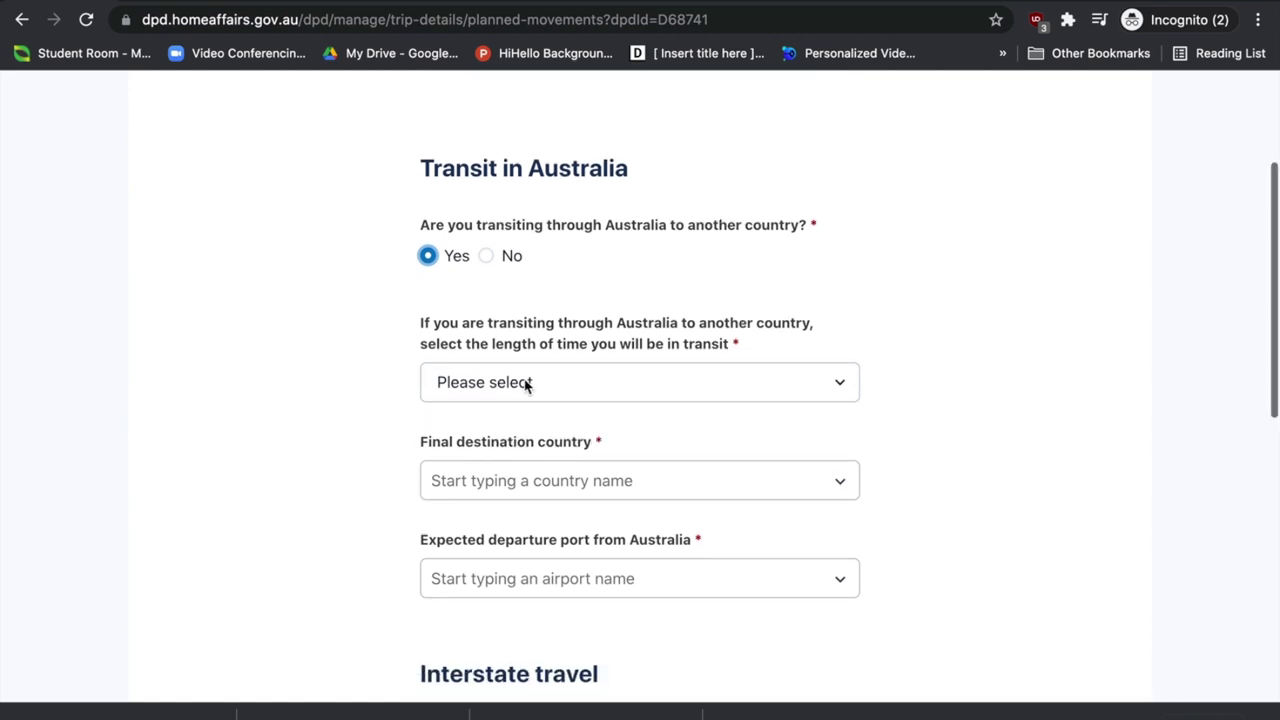
pyautogui.click(640, 381)
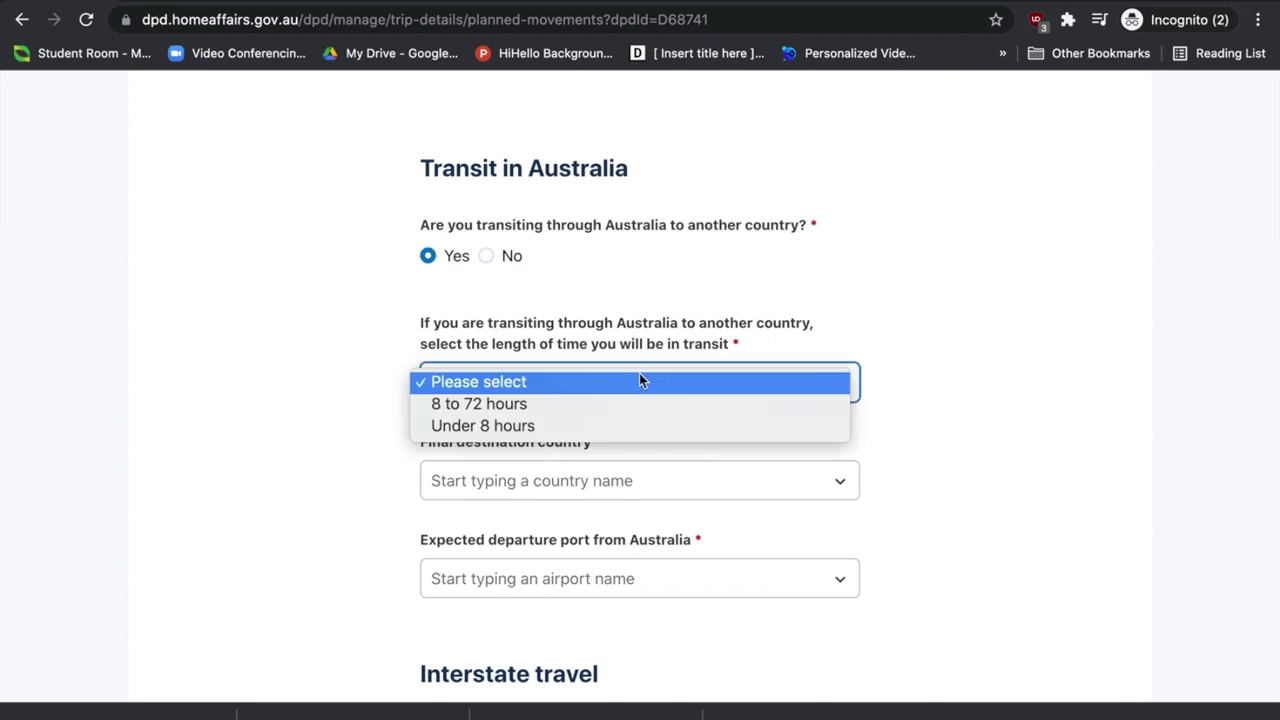
pyautogui.click(600, 405)
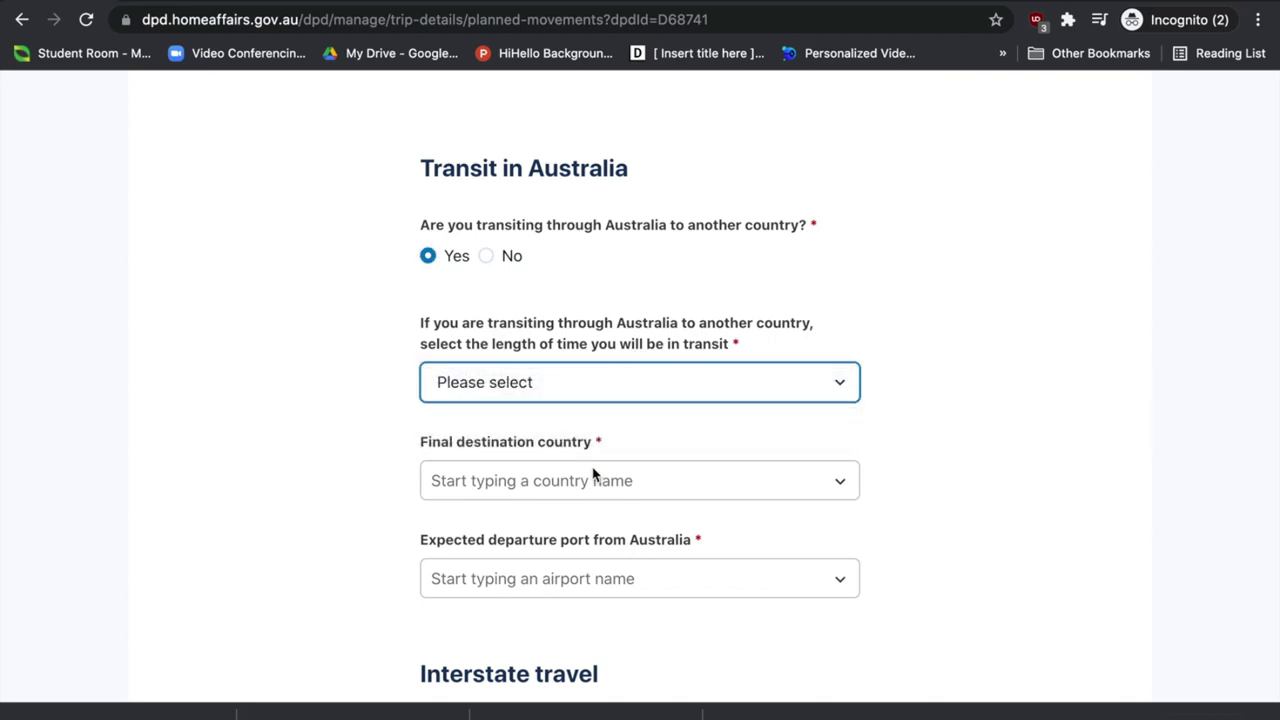
# - Set the final destination country to ARE - United Arab Emirates and the expected departure port to Sydney Bankstown
pyautogui.click(519, 481)
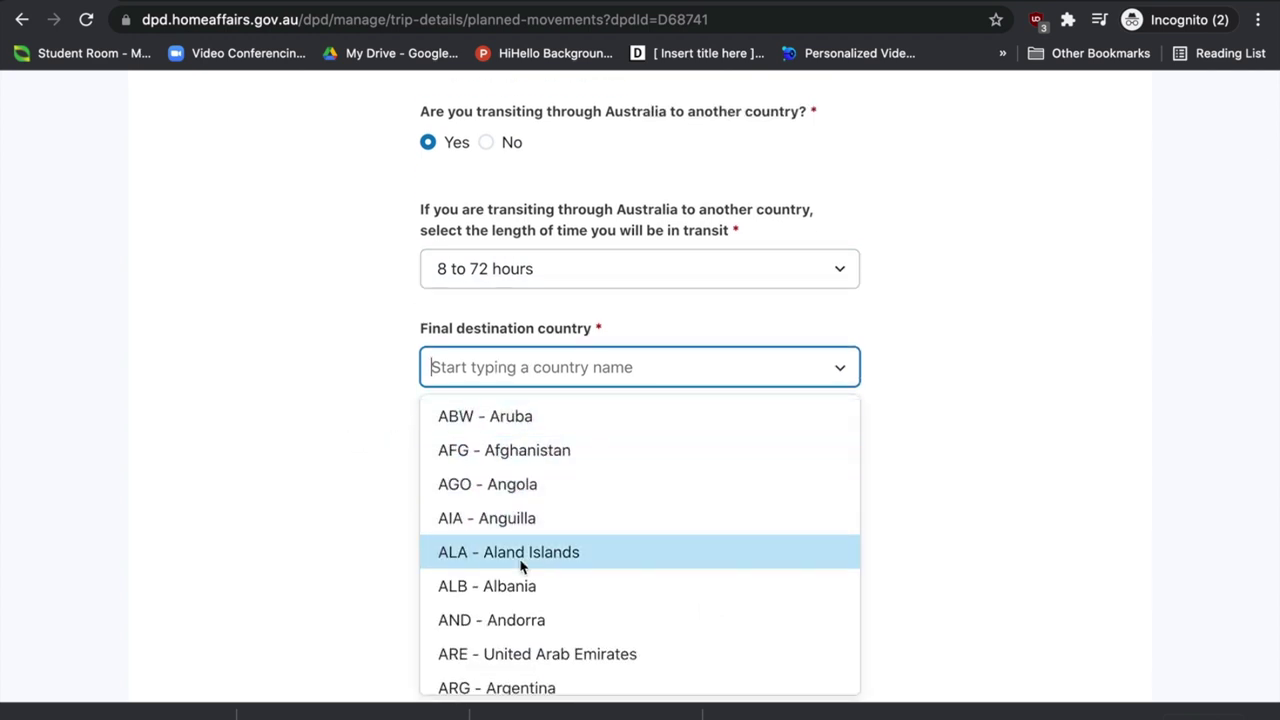
pyautogui.click(488, 670)
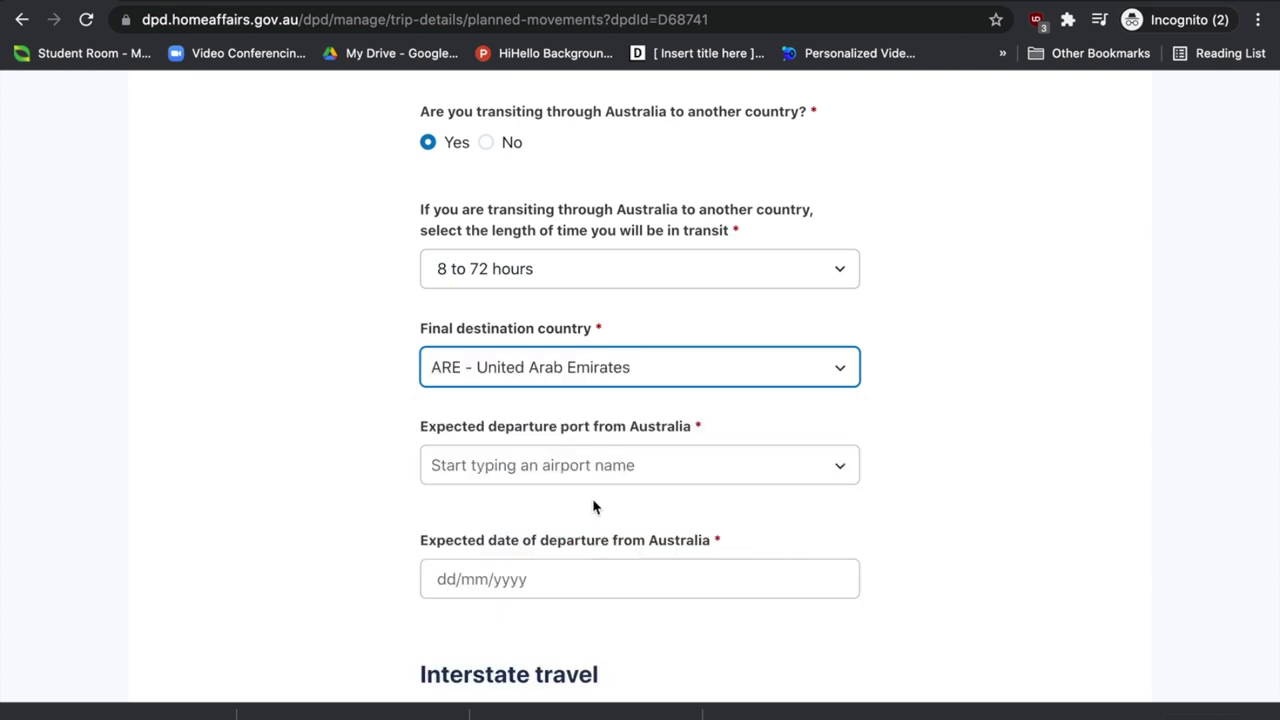
pyautogui.click(580, 463)
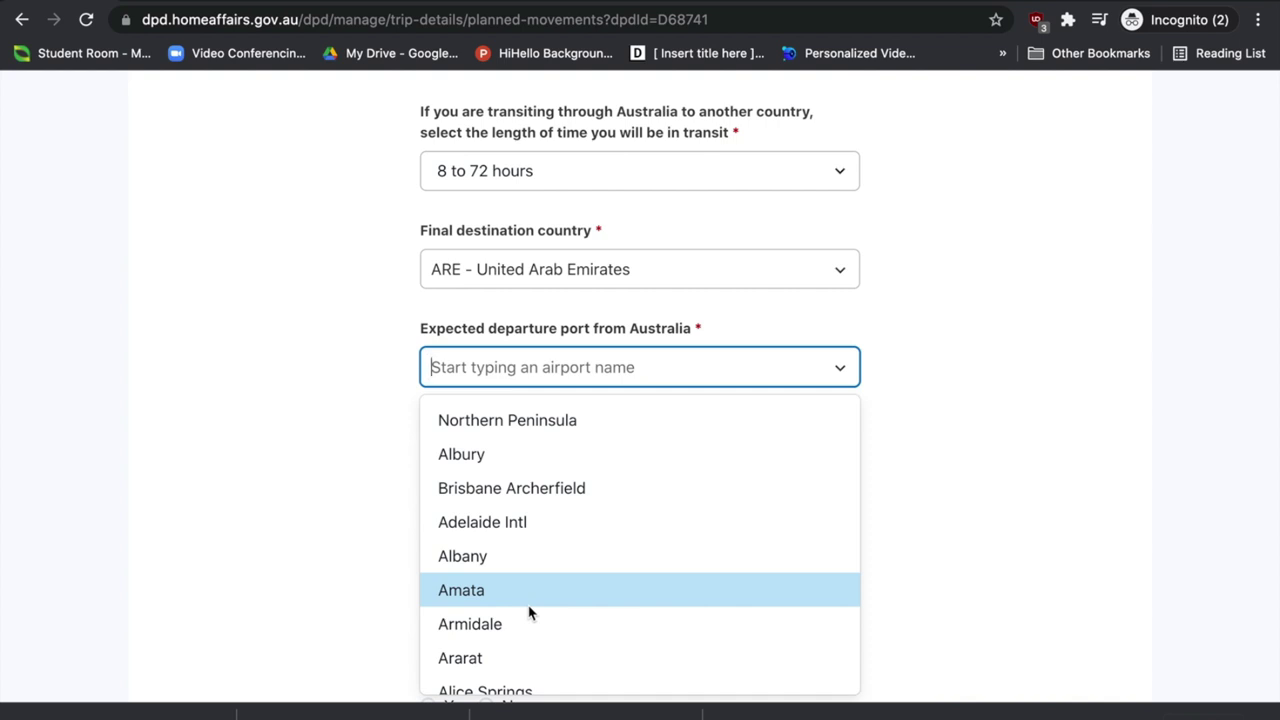
pyautogui.scroll(-2, 530, 612)
pyautogui.scroll(-3, 530, 612)
pyautogui.scroll(-1, 530, 612)
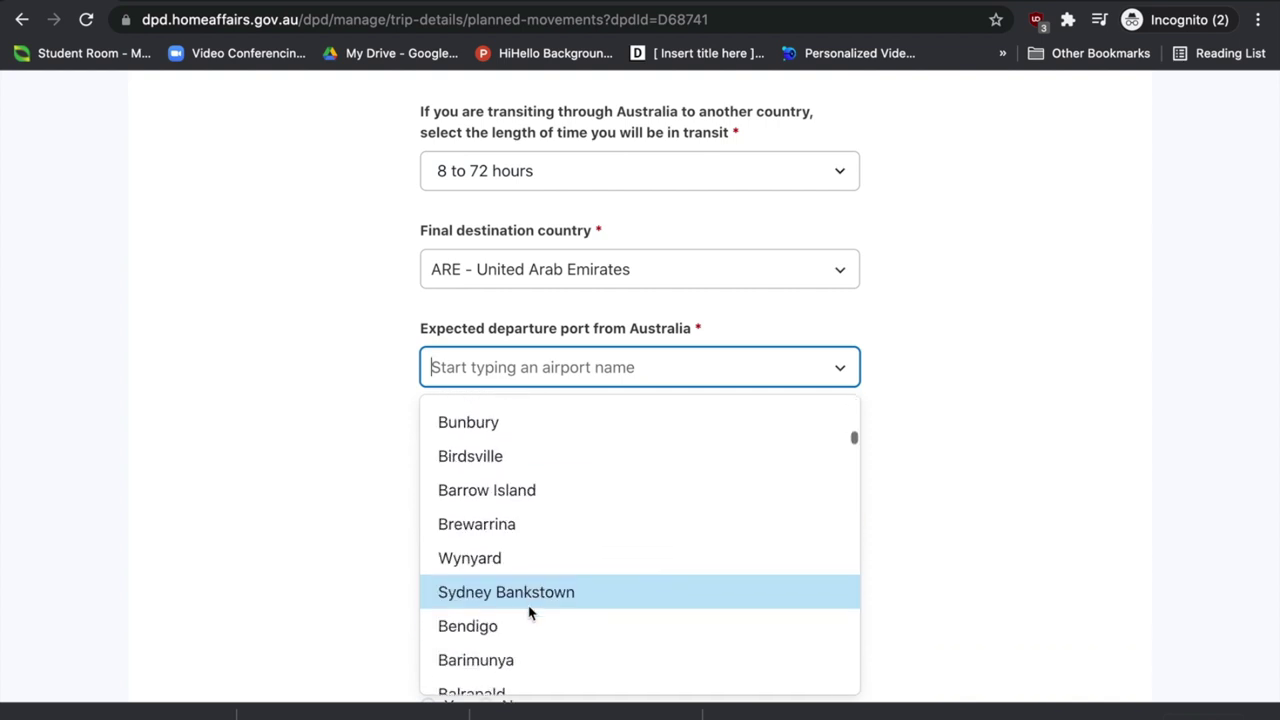
pyautogui.click(543, 565)
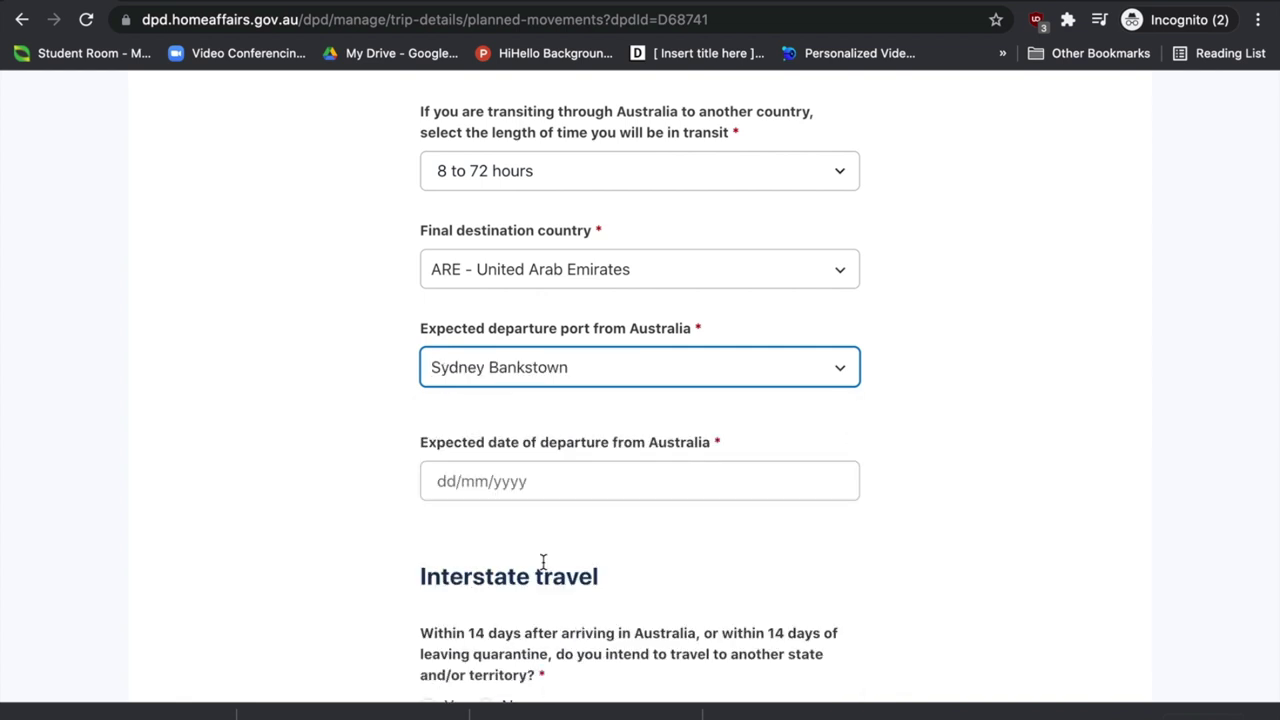
# - Open the calendar for the expected date of departure from Australia
pyautogui.click(565, 477)
pyautogui.click(360, 483)
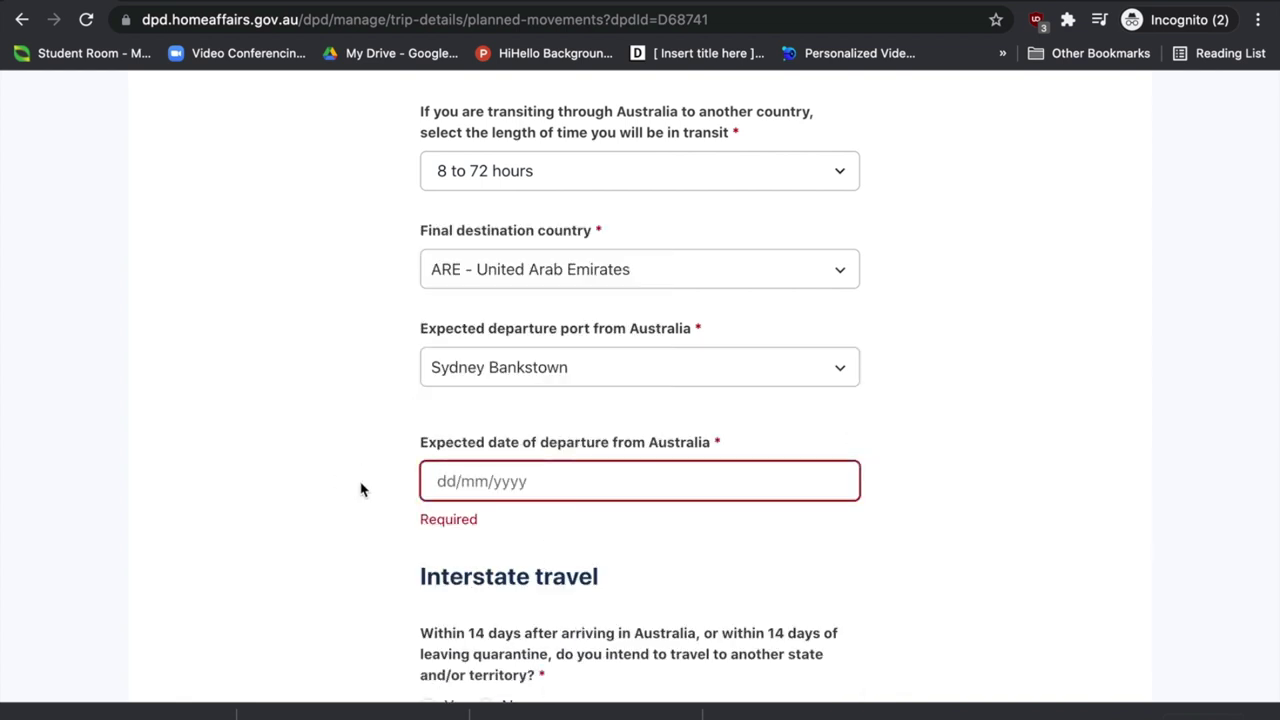
pyautogui.click(497, 484)
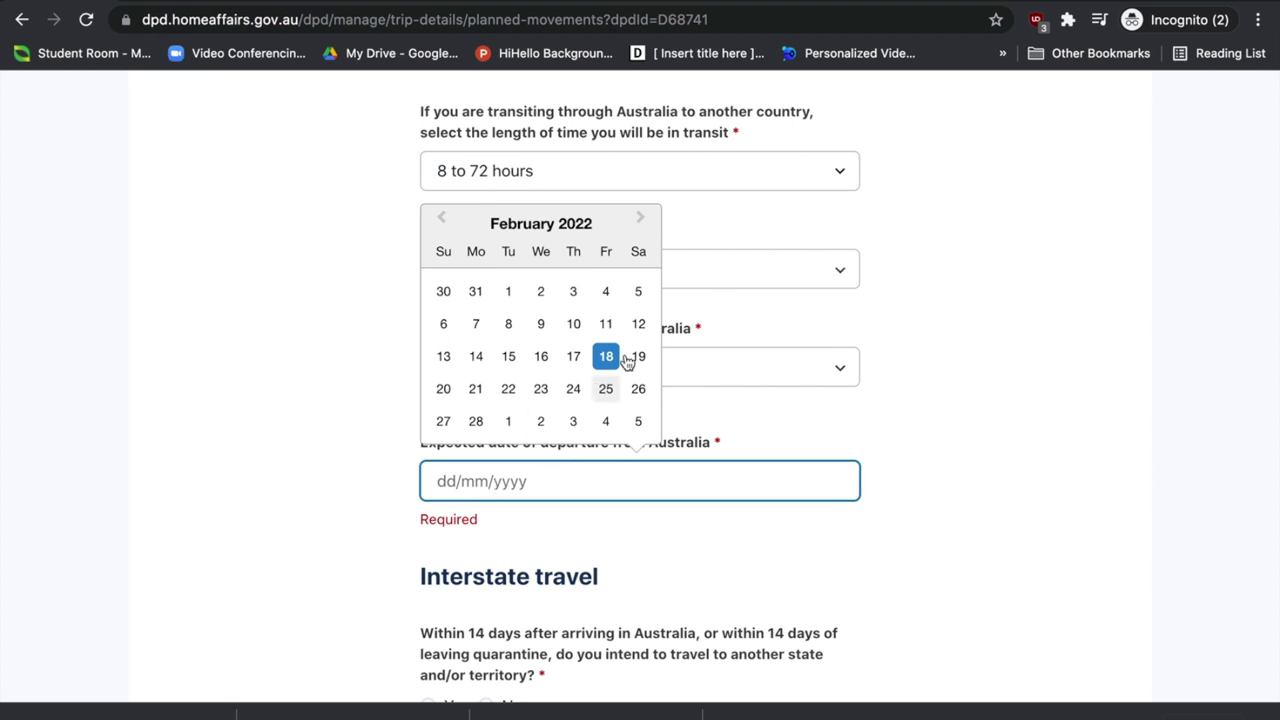
# - Answer No to transiting through Australia to another country
pyautogui.scroll(2, 530, 260)
pyautogui.click(502, 196)
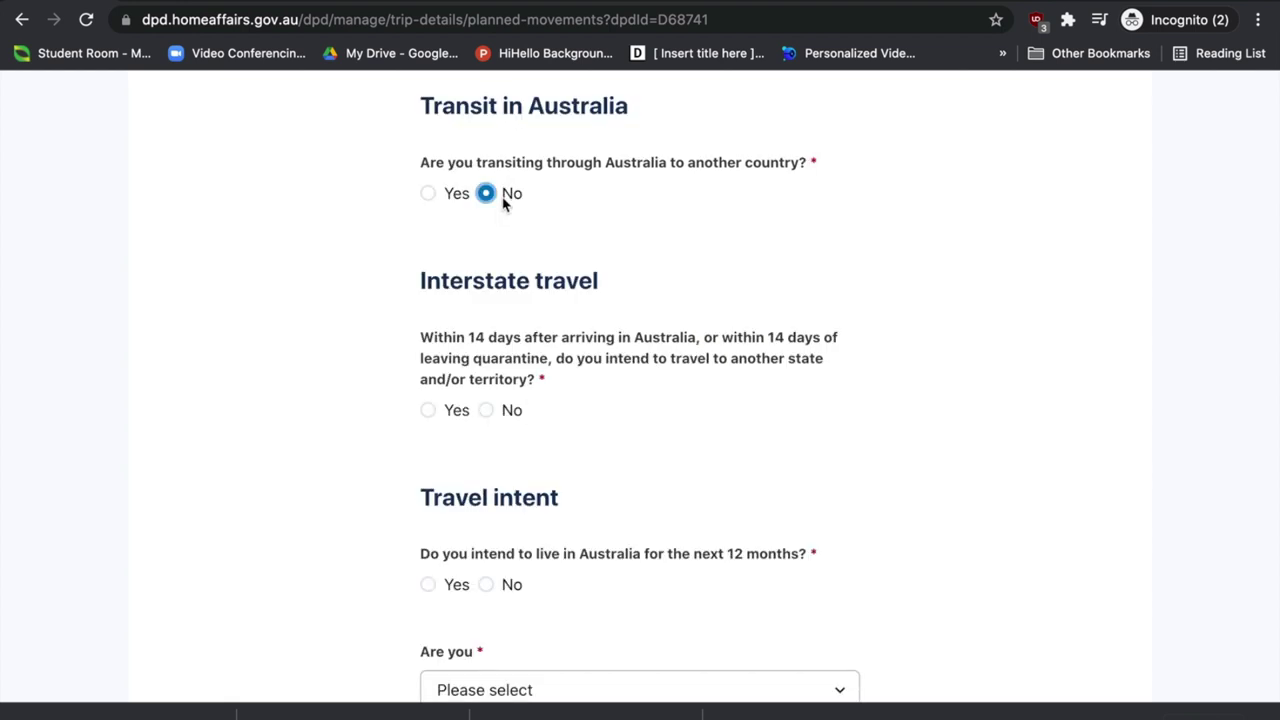
pyautogui.scroll(-2, 503, 200)
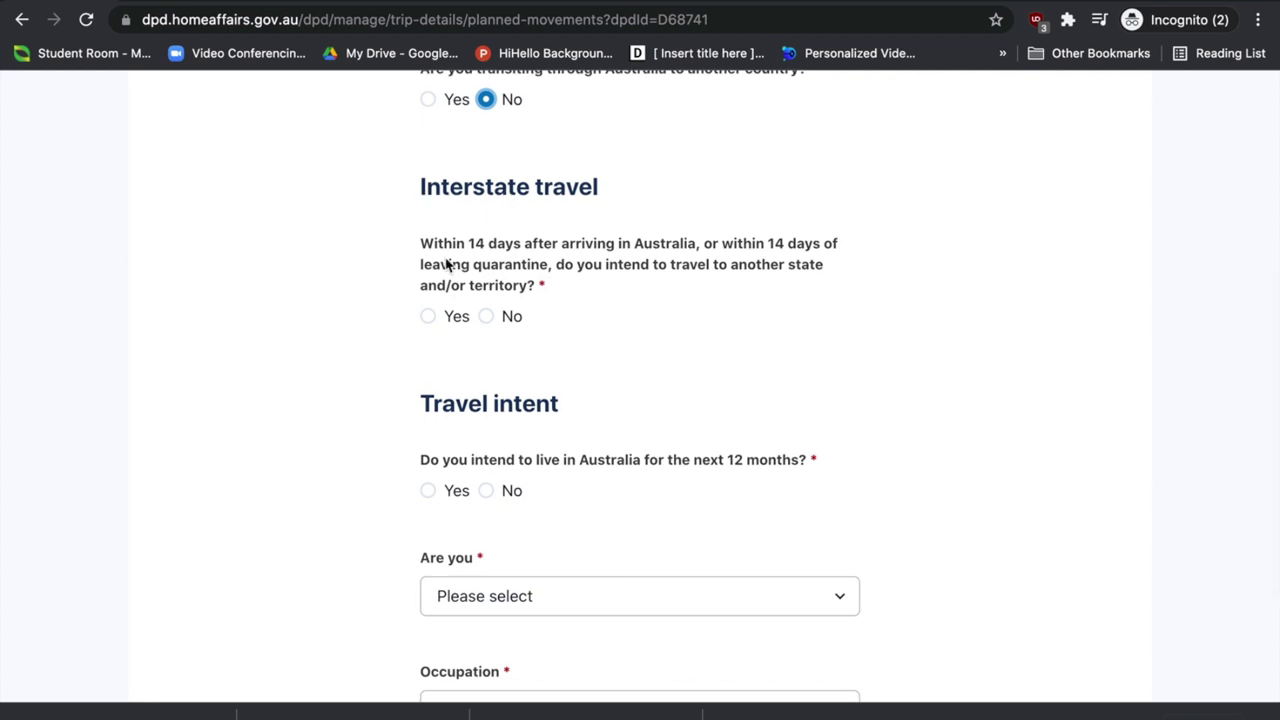
# - Answer No to travelling to another state or territory within 14 days after arriving in Australia or leaving quarantine
pyautogui.moveTo(423, 246); pyautogui.dragTo(548, 293)
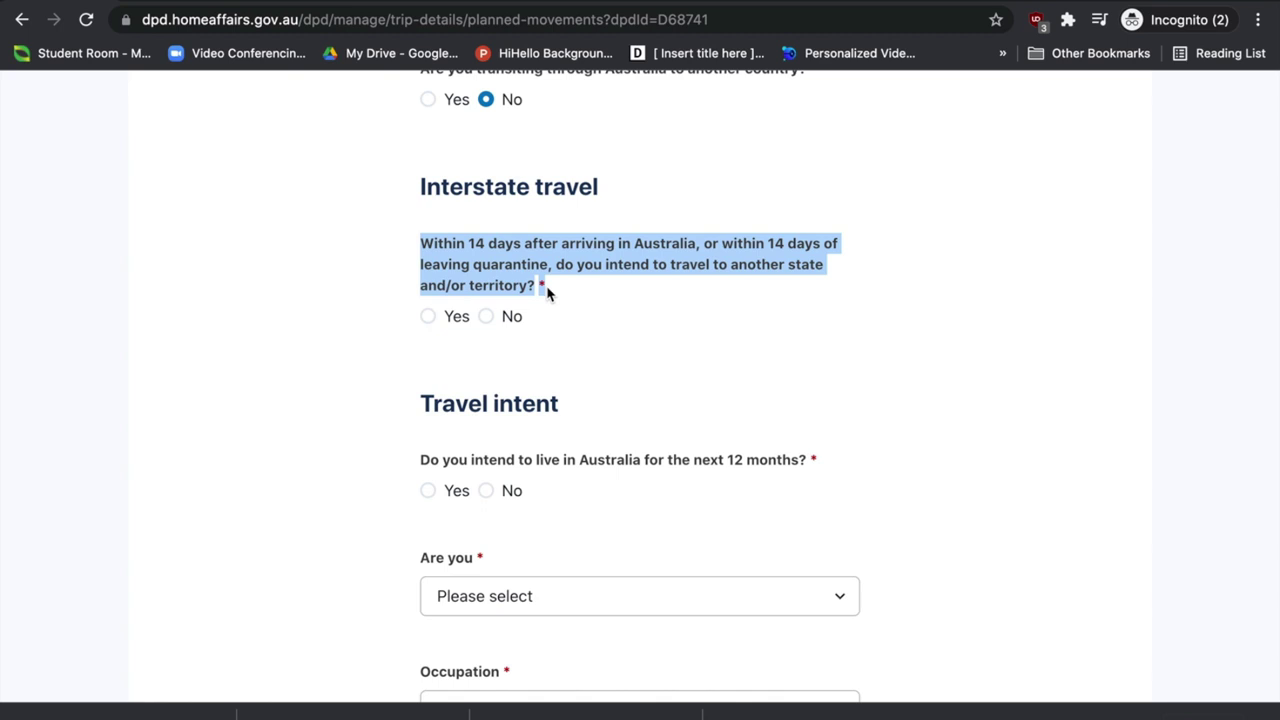
pyautogui.click(487, 316)
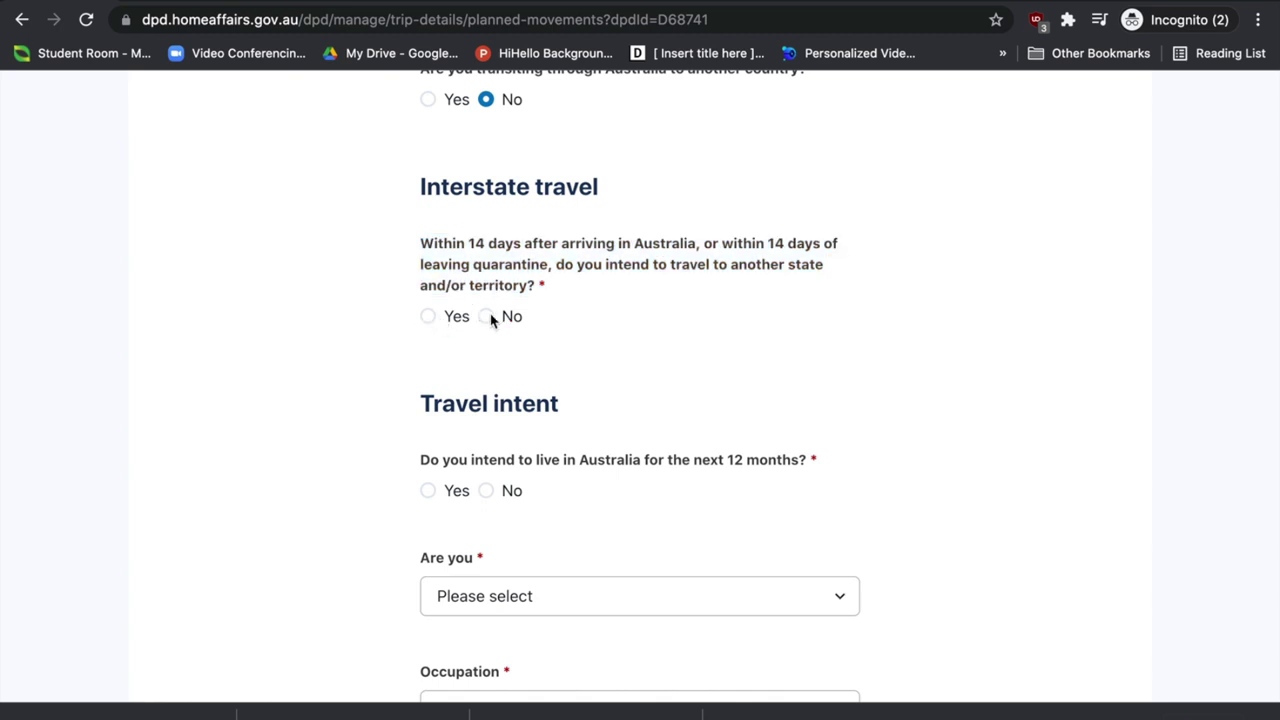
pyautogui.click(428, 316)
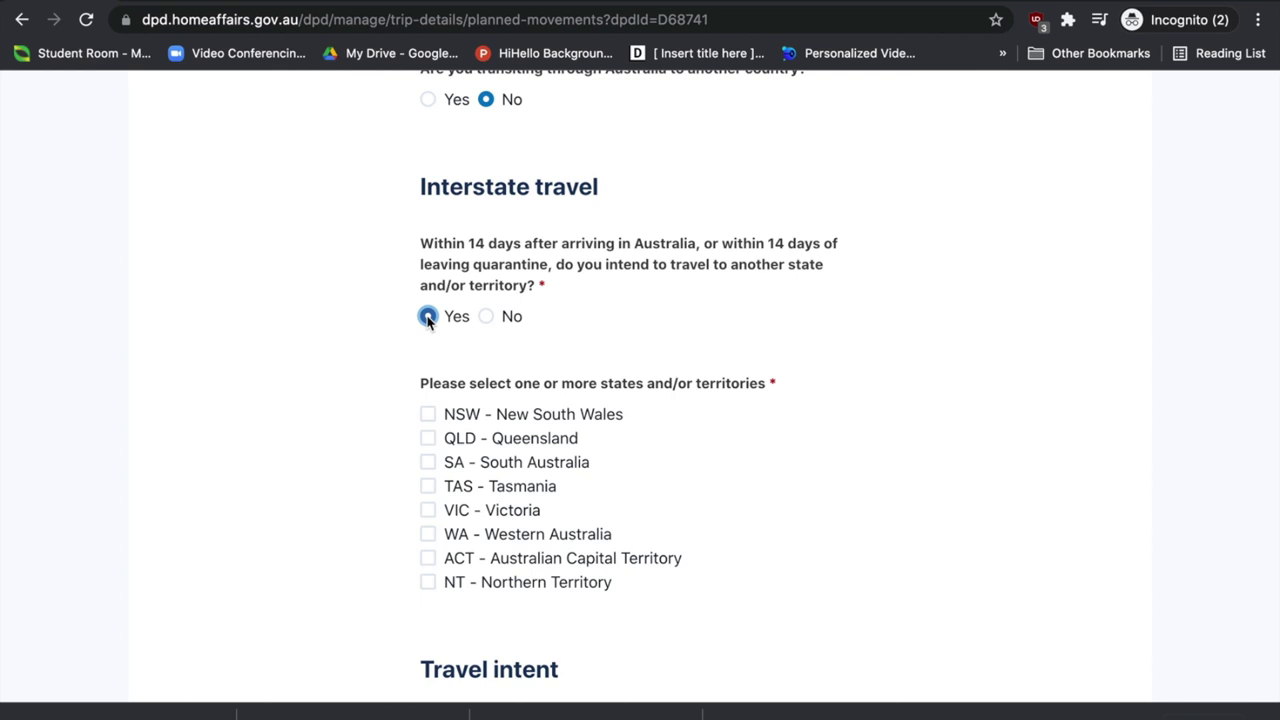
pyautogui.click(487, 316)
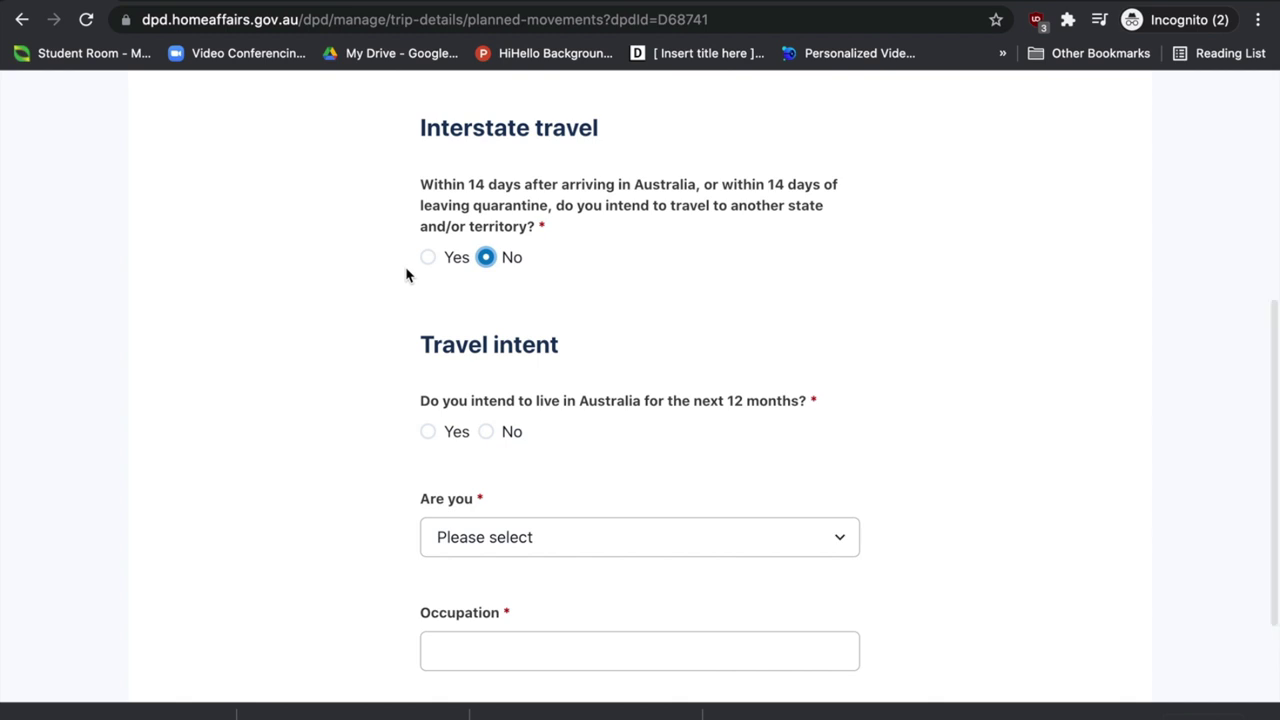
# - Answer Yes to living in Australia for the next 12 months and set the traveller type to Visitor or temporary entrant
pyautogui.scroll(-2, 460, 335)
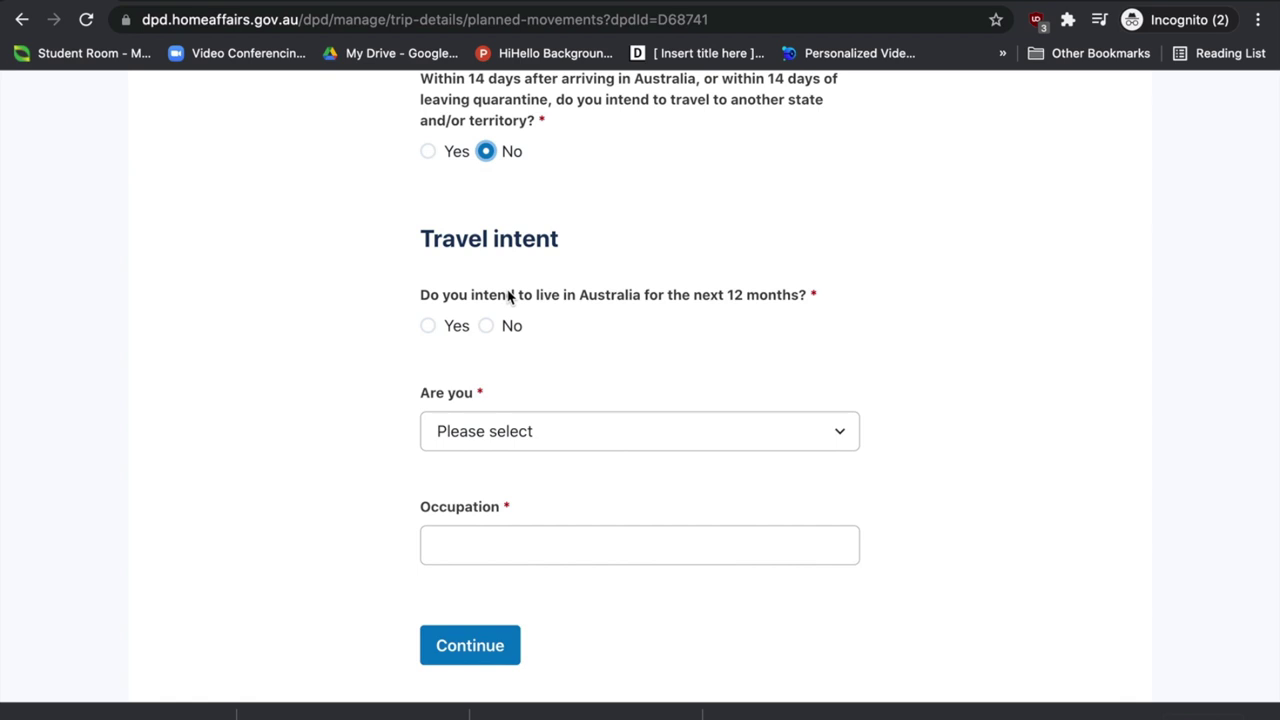
pyautogui.click(428, 328)
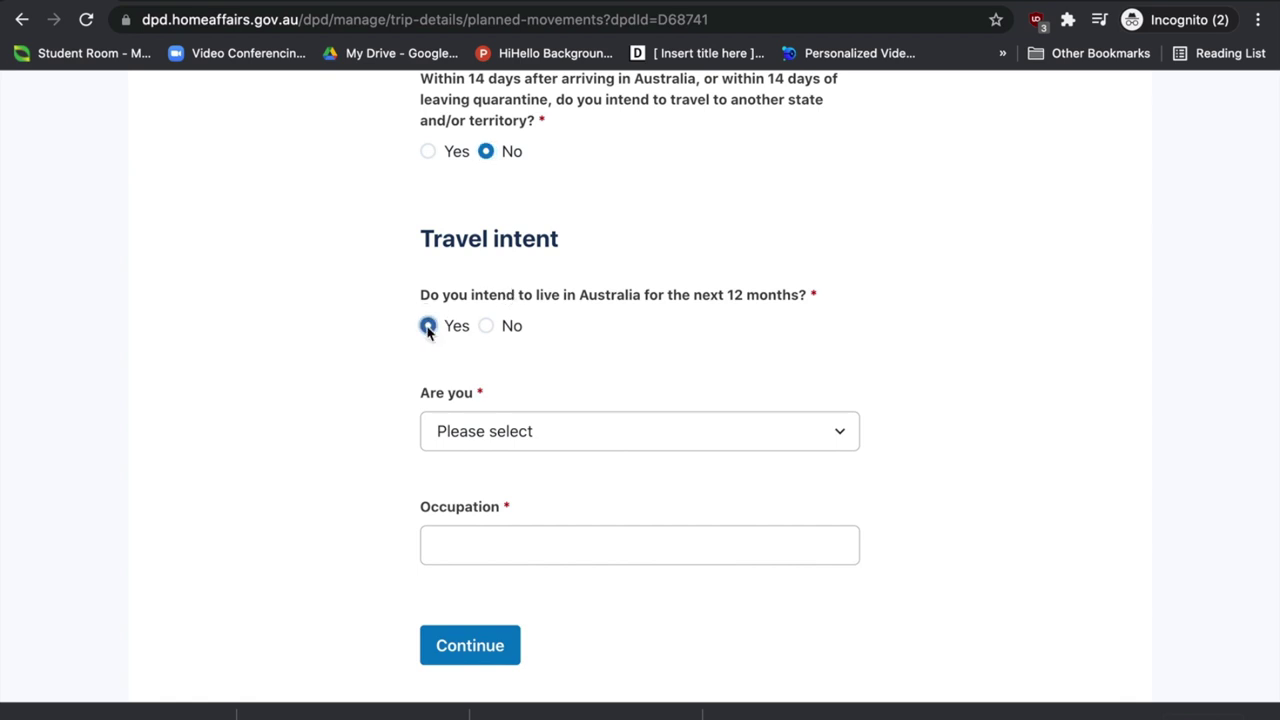
pyautogui.click(487, 328)
pyautogui.click(430, 327)
pyautogui.scroll(-1, 530, 357)
pyautogui.click(517, 390)
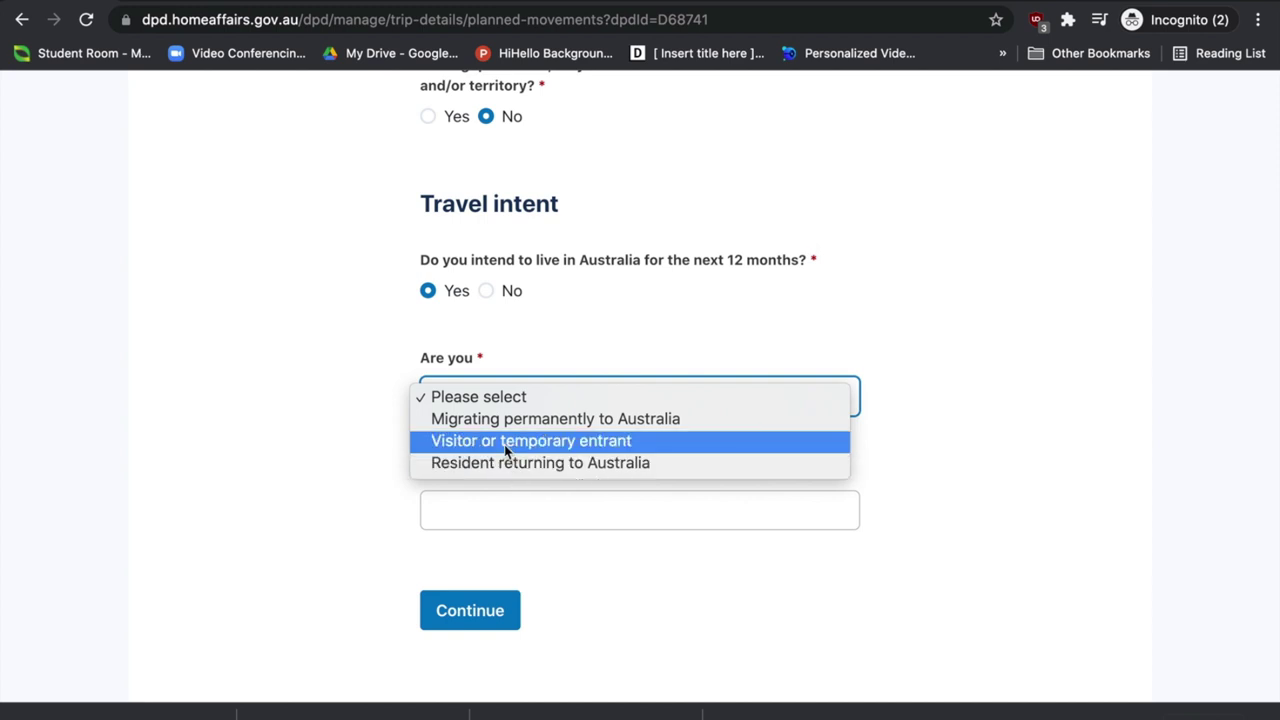
pyautogui.click(505, 441)
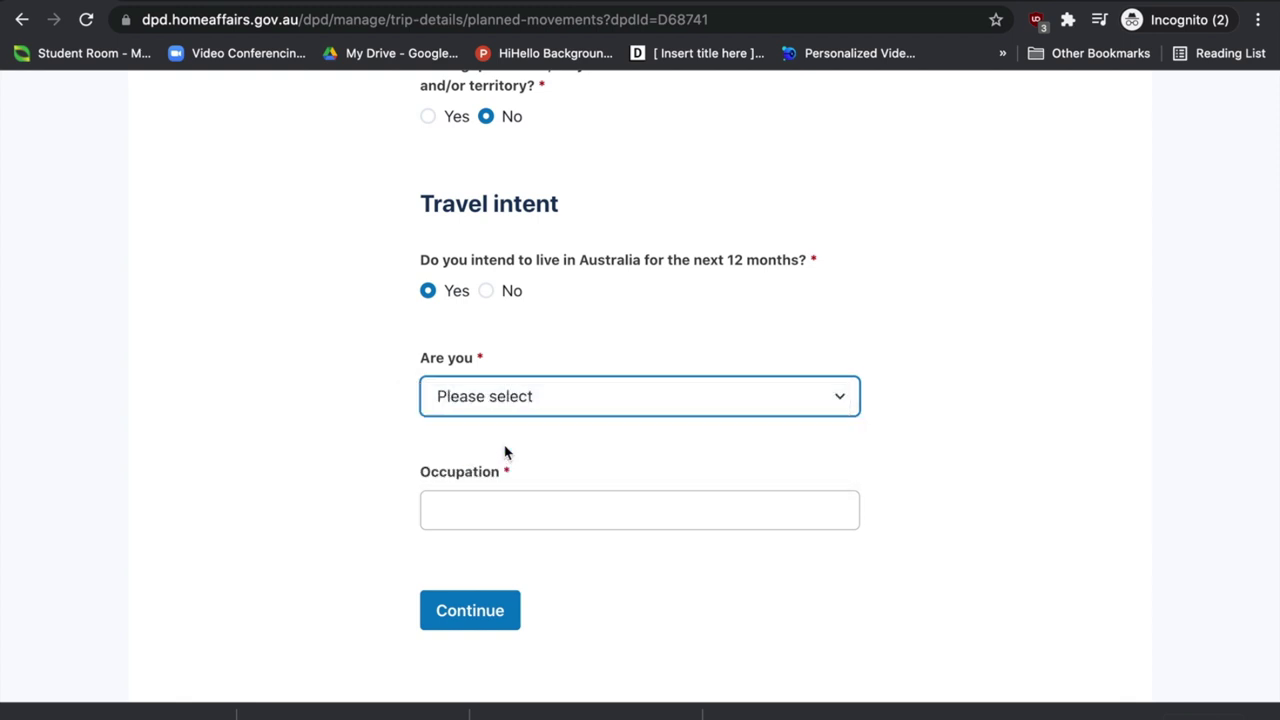
# - Set the intended length of stay in Australia to 3 Years
pyautogui.scroll(-4, 482, 532)
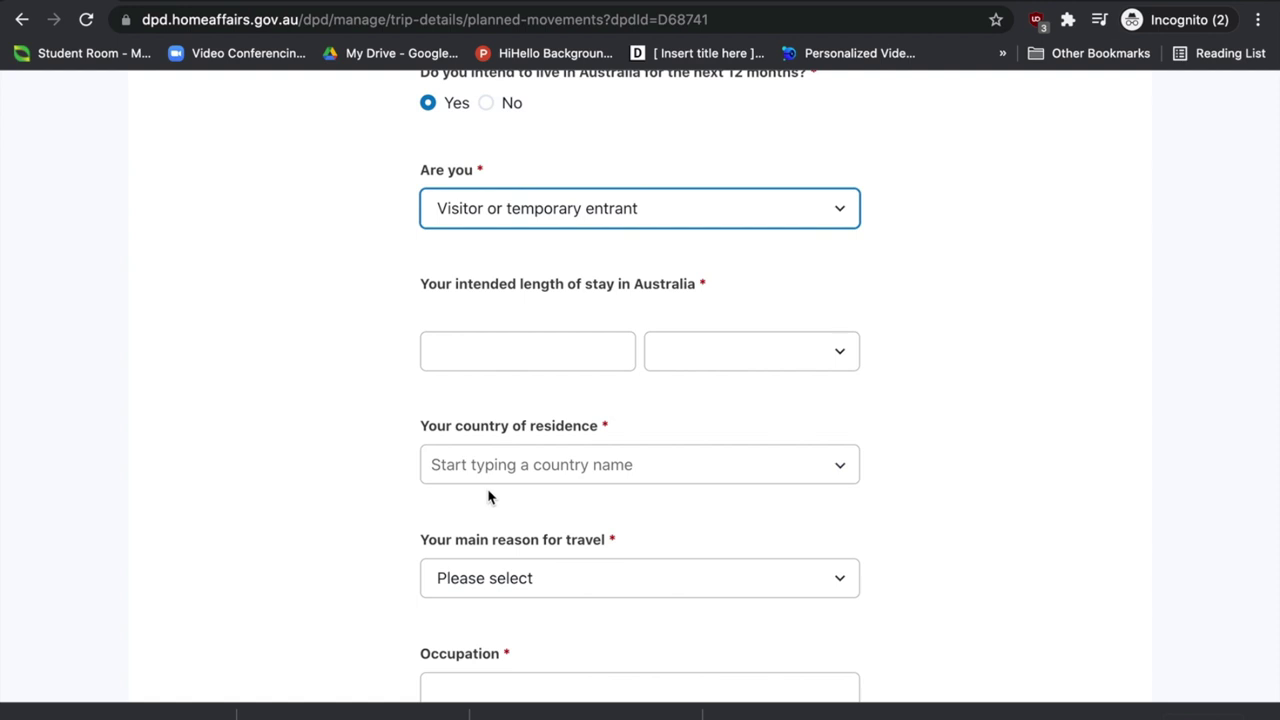
pyautogui.click(738, 351)
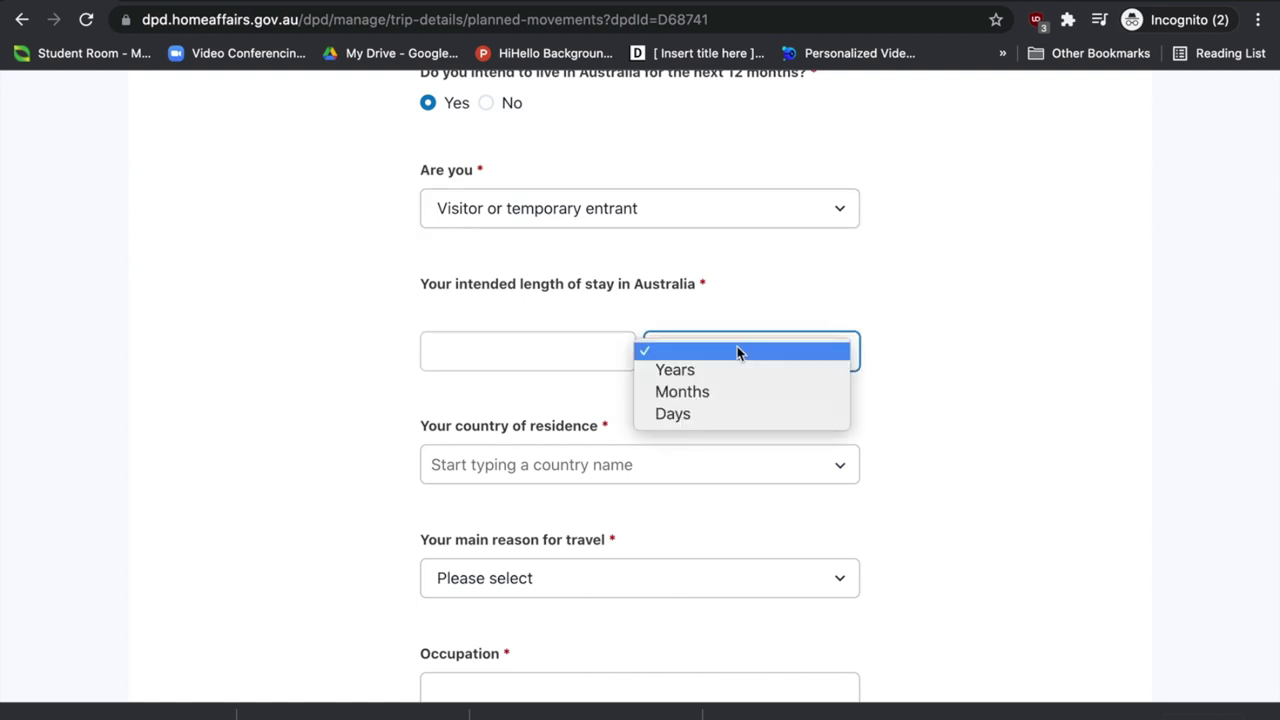
pyautogui.click(712, 372)
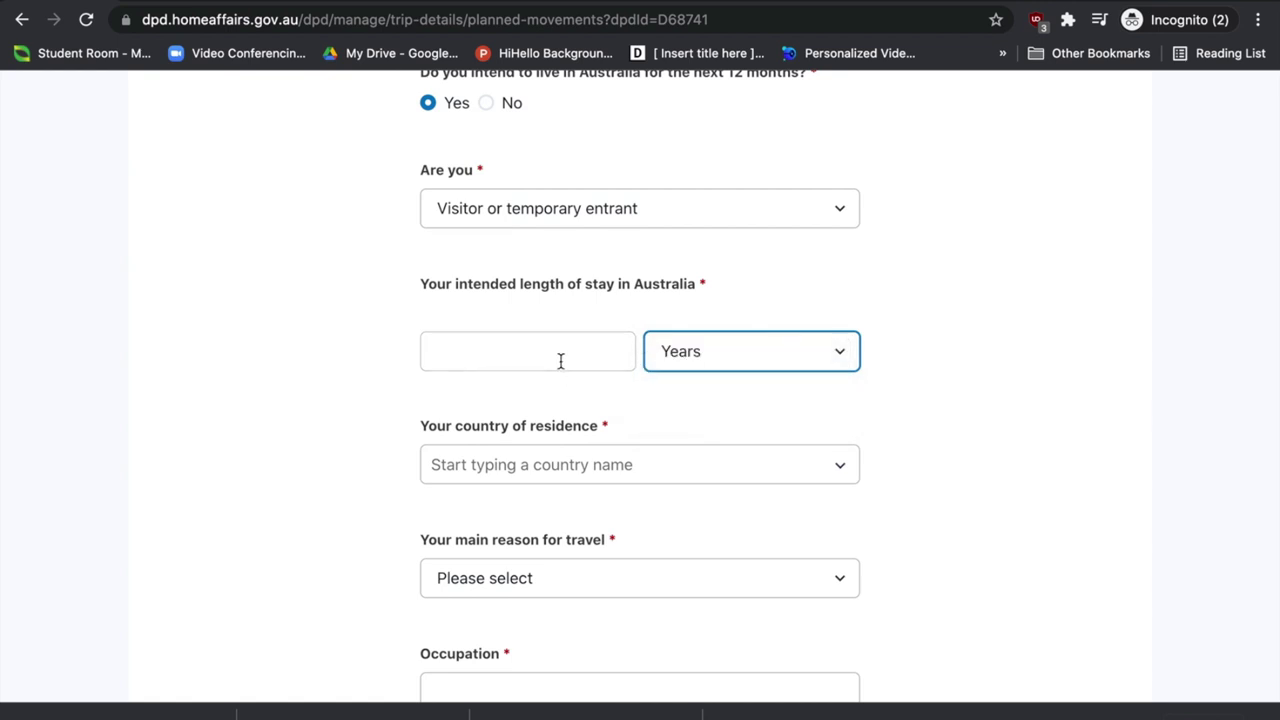
pyautogui.click(561, 362)
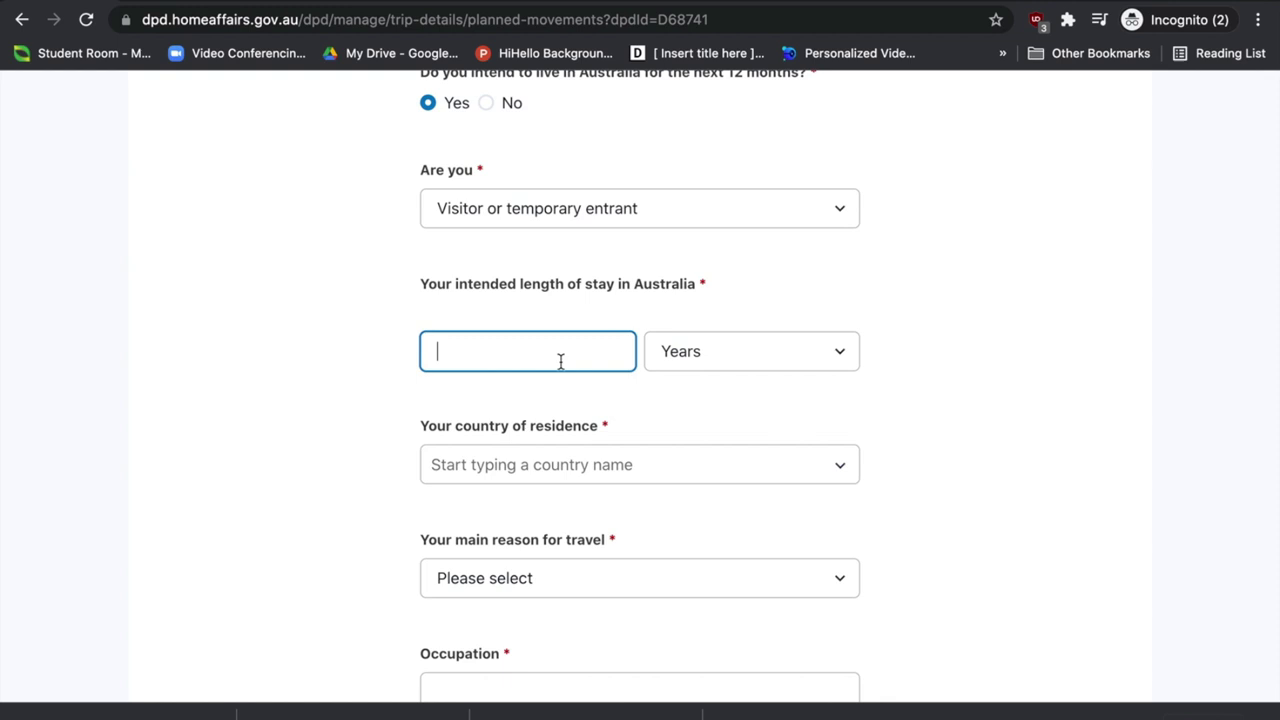
pyautogui.write('3')
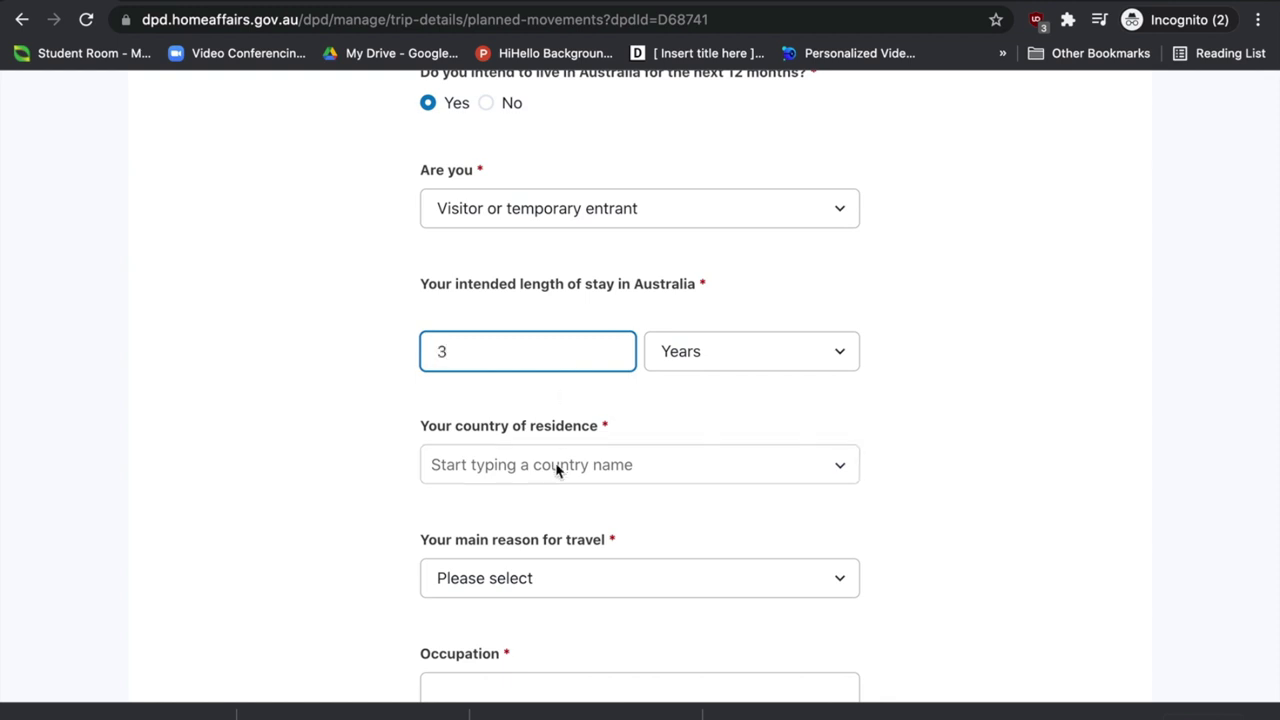
# - Set the country of residence to IND - India and the main reason for travel to Education
pyautogui.scroll(-2, 557, 466)
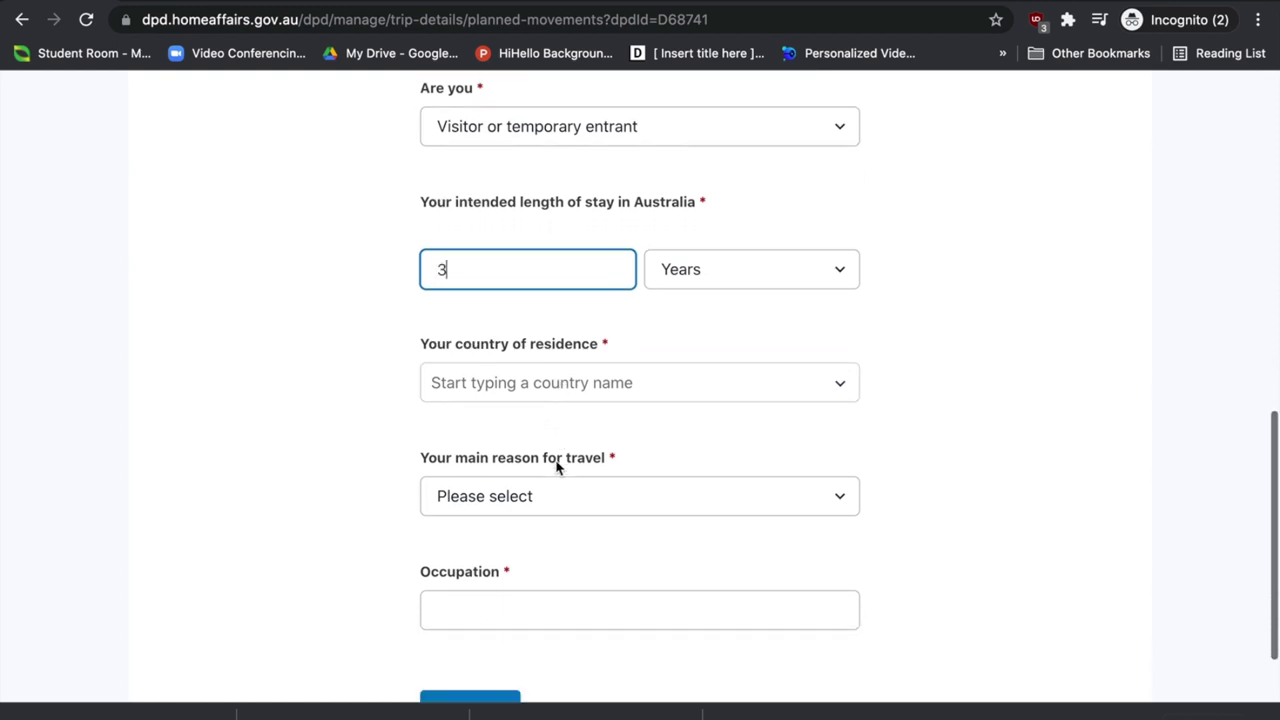
pyautogui.click(590, 375)
pyautogui.write('indi')
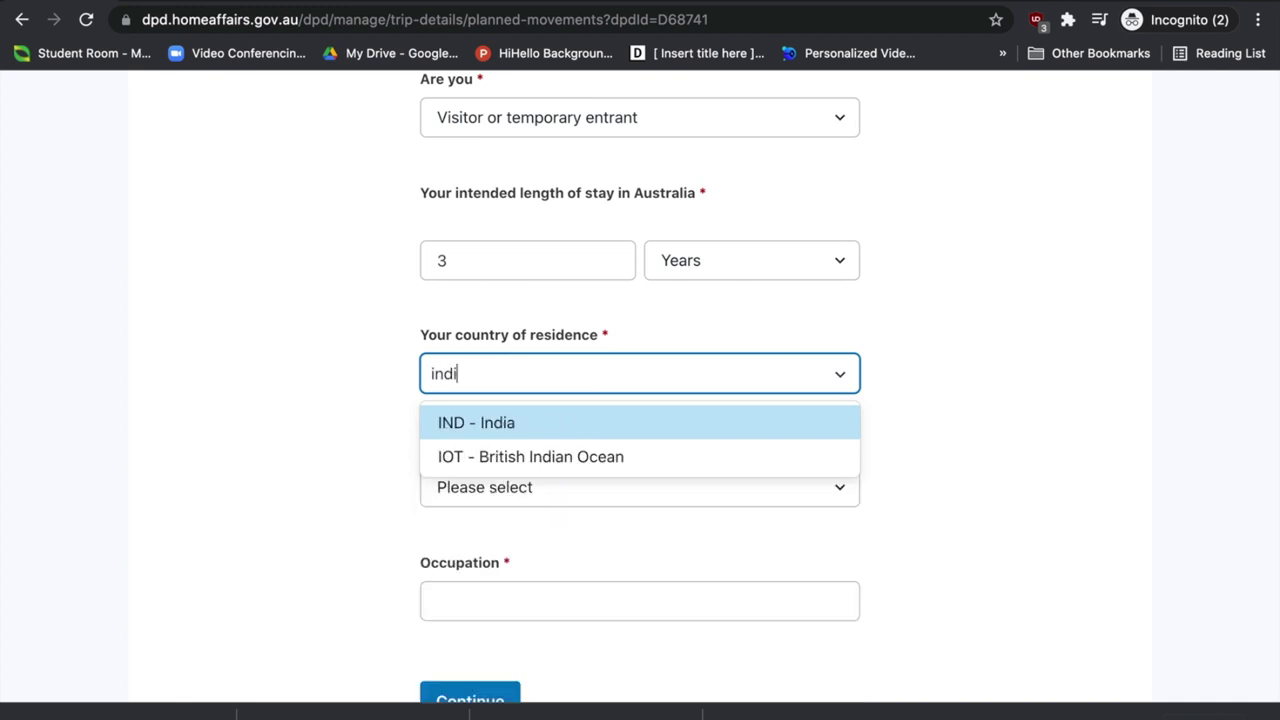
pyautogui.click(553, 424)
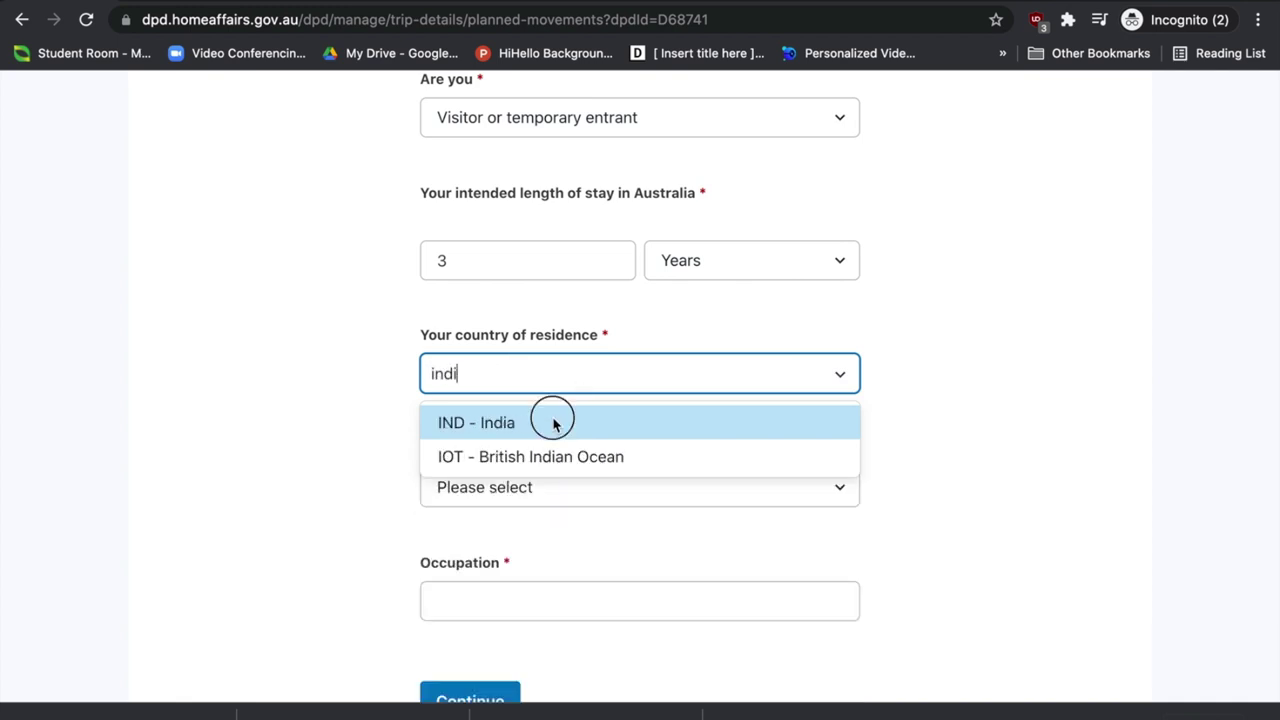
pyautogui.click(533, 508)
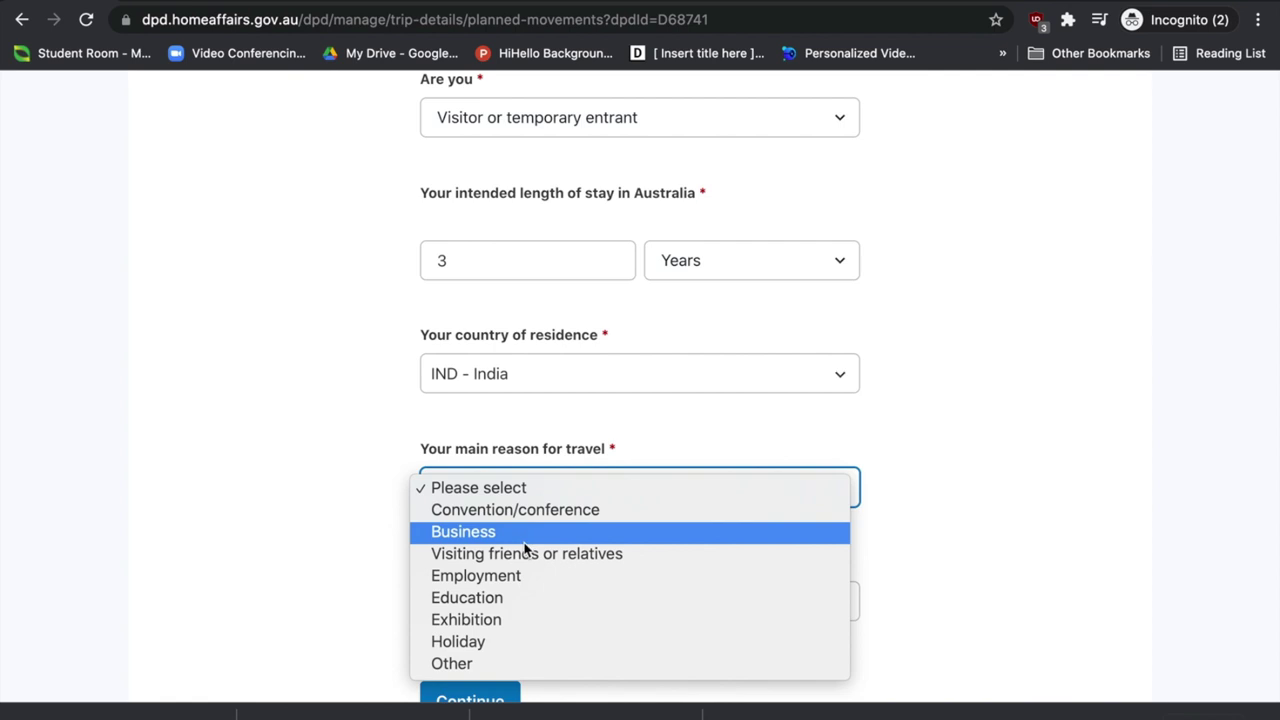
pyautogui.click(505, 598)
# - Enter Student as the occupation and continue to the contact details
pyautogui.scroll(-2, 506, 606)
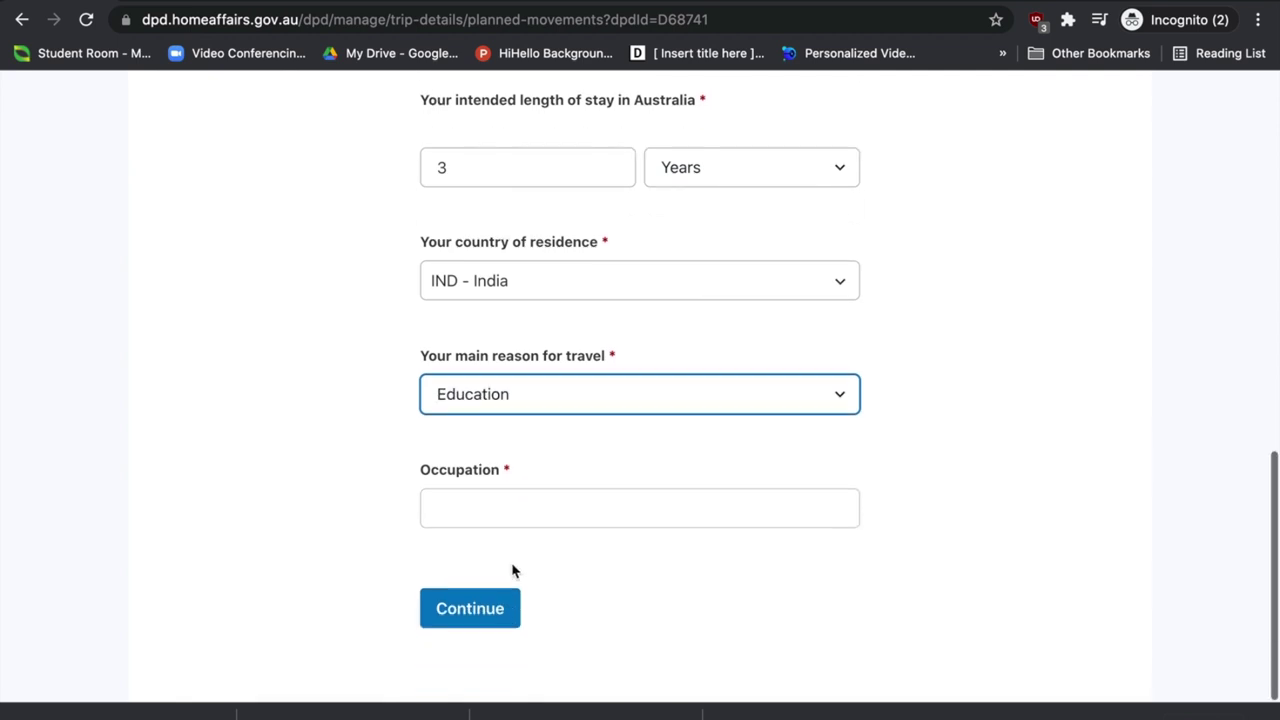
pyautogui.click(526, 511)
pyautogui.write('Student')
pyautogui.click(477, 624)
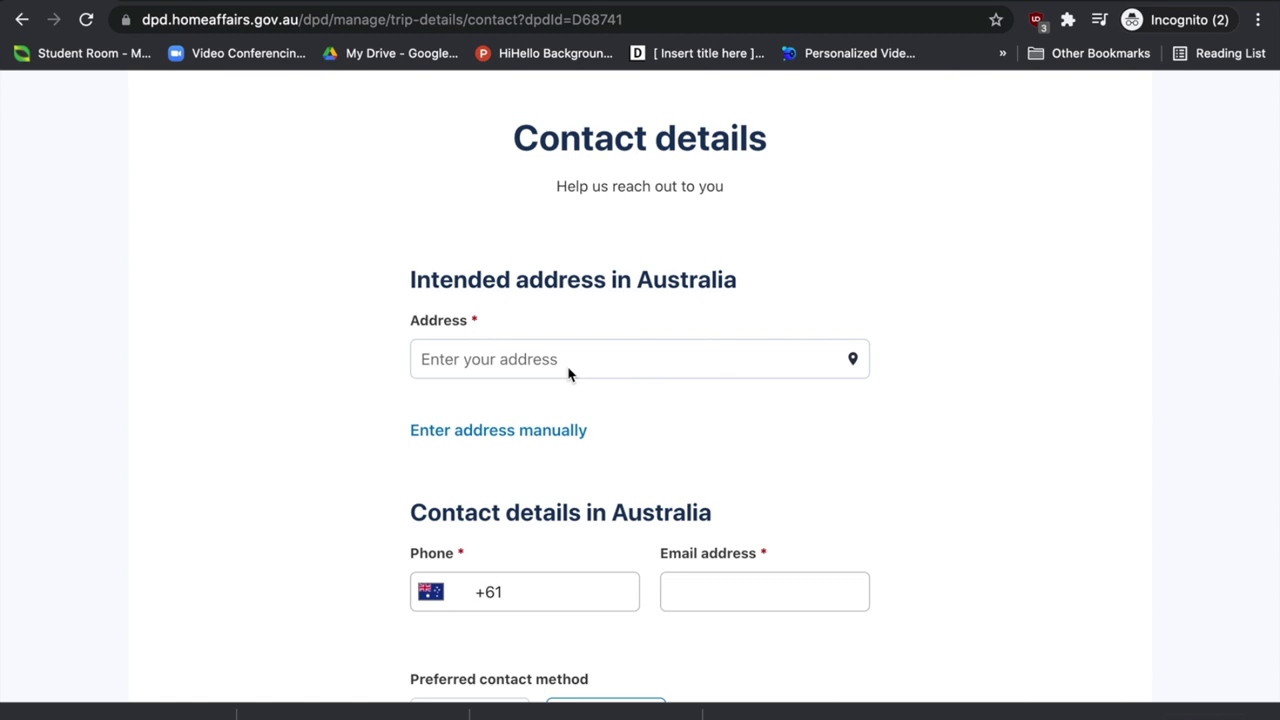
# - Fill in the intended address in Australia with the first suggested match and open the manual address entry fields
pyautogui.click(567, 366)
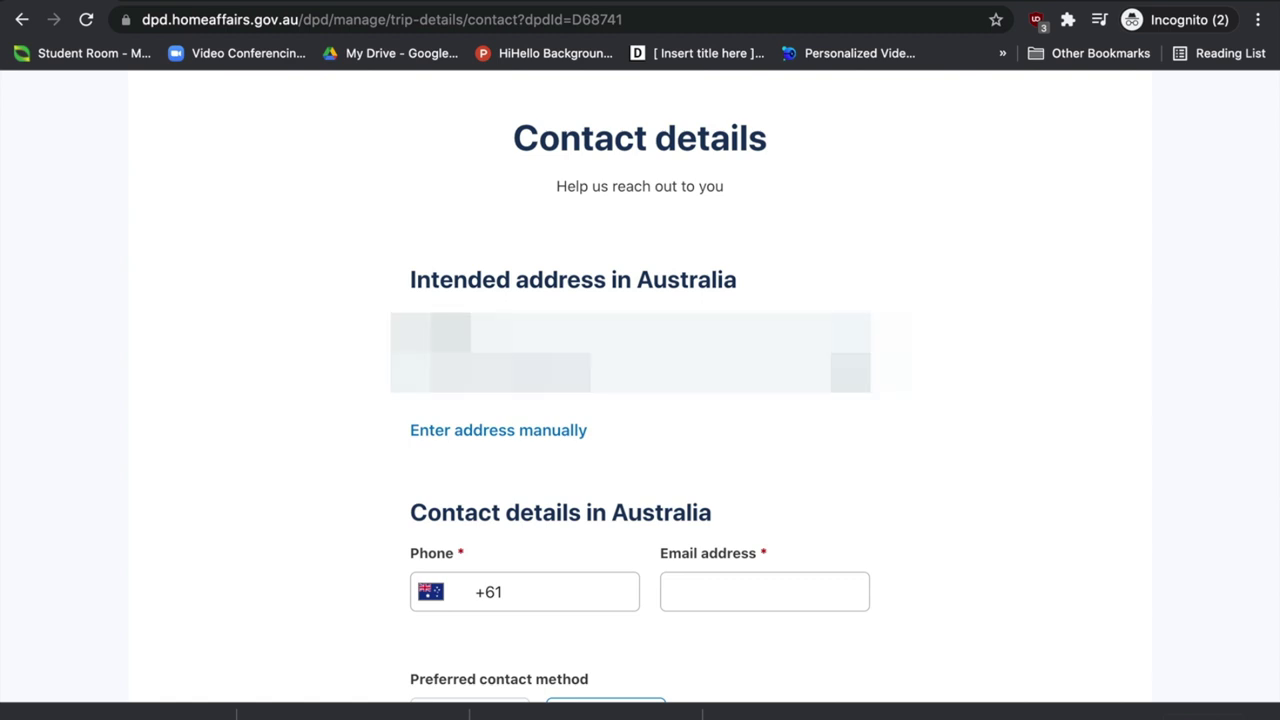
pyautogui.write('1 Melbourne')
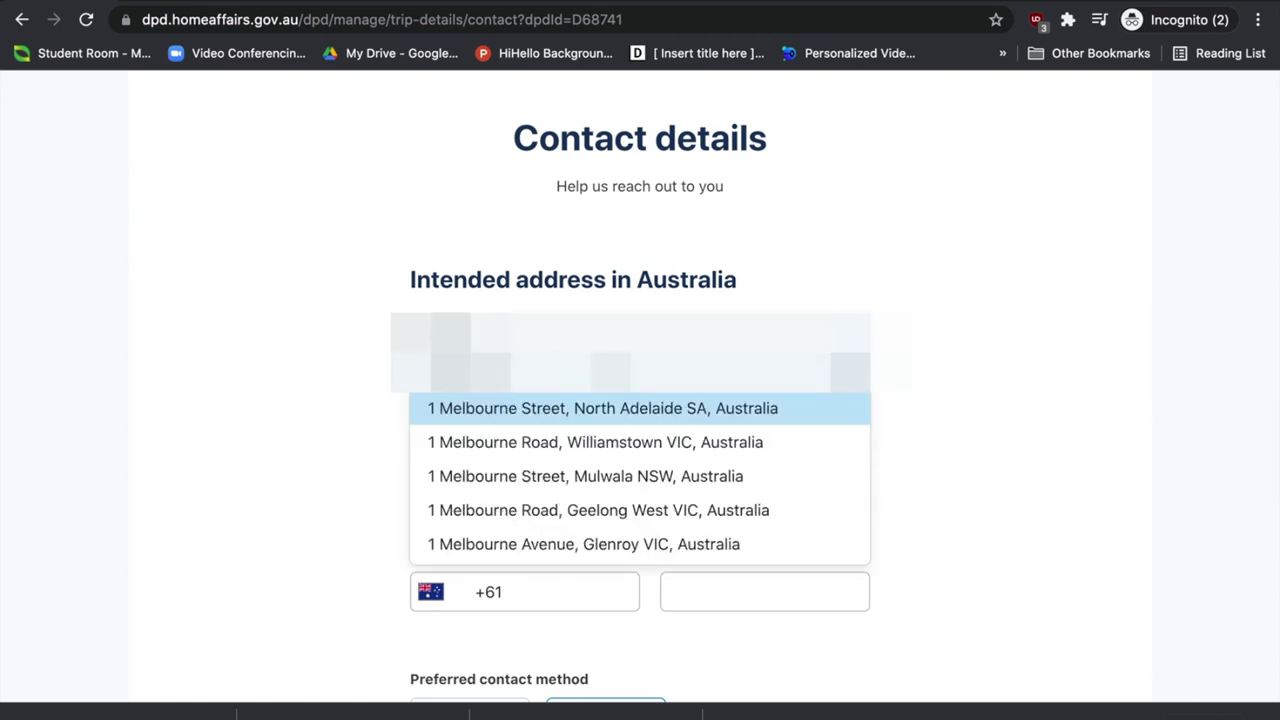
pyautogui.click(608, 410)
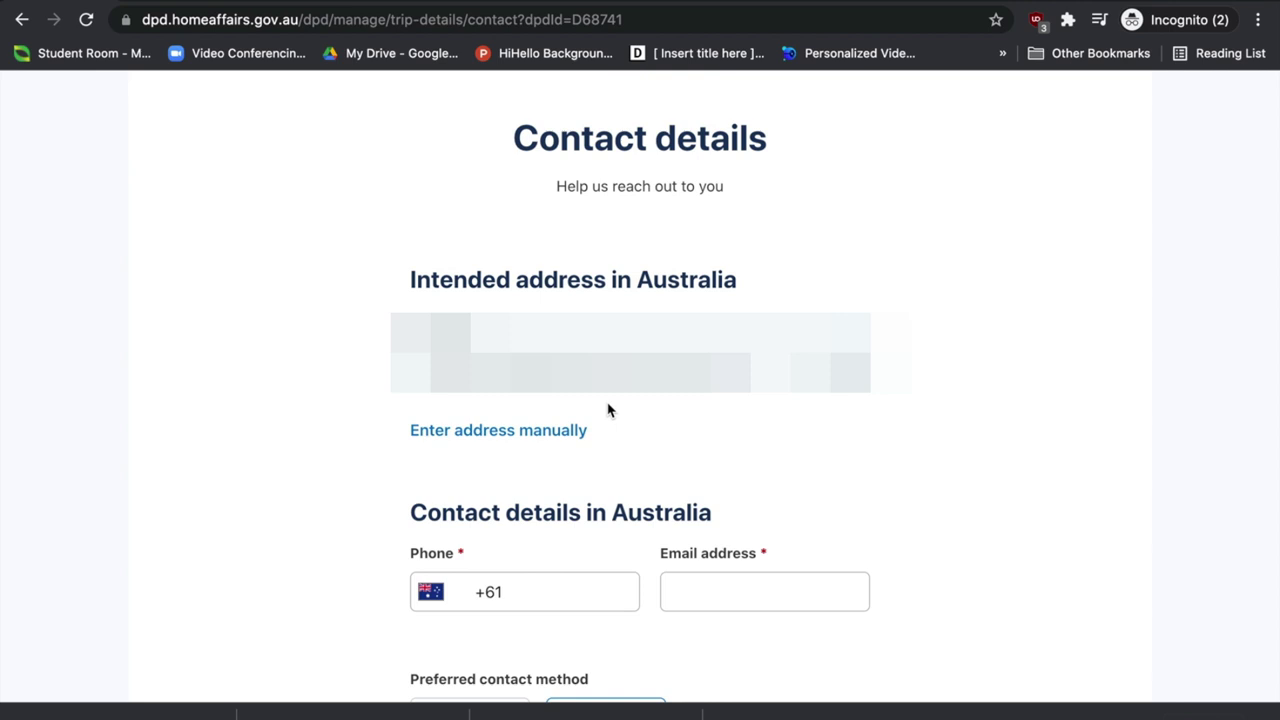
pyautogui.click(498, 431)
pyautogui.scroll(-5, 720, 394)
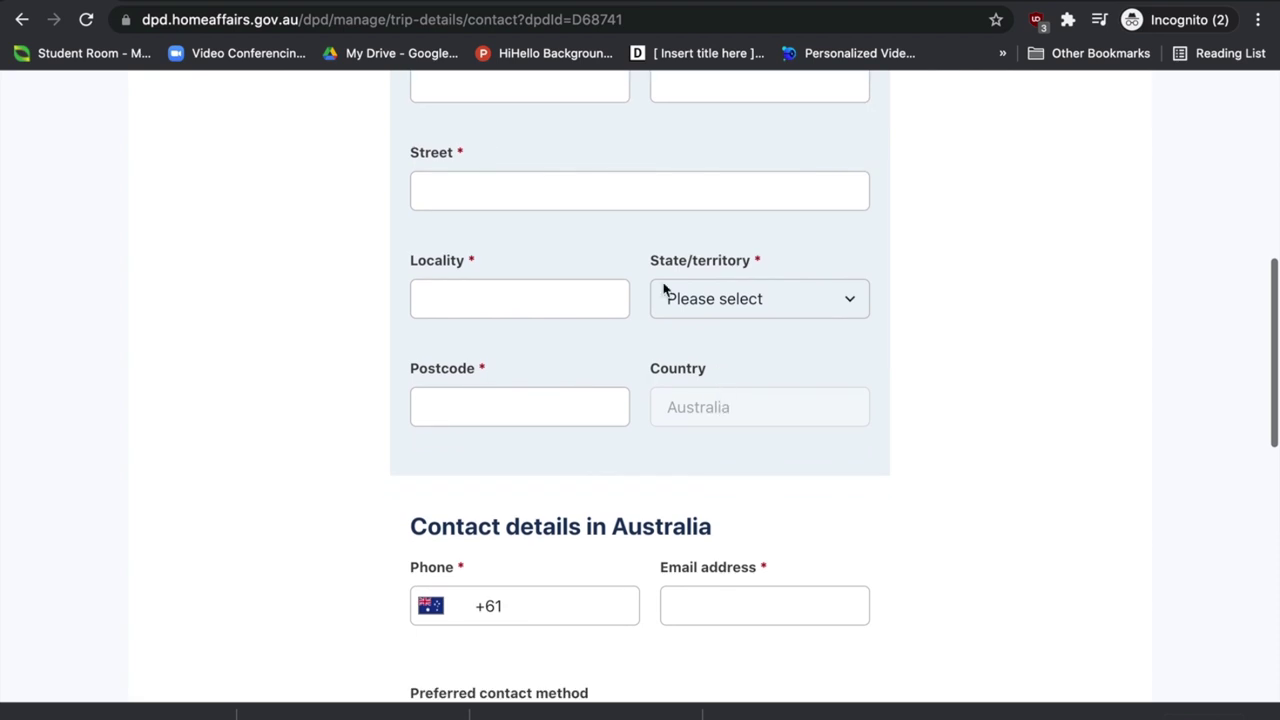
pyautogui.scroll(-4, 534, 477)
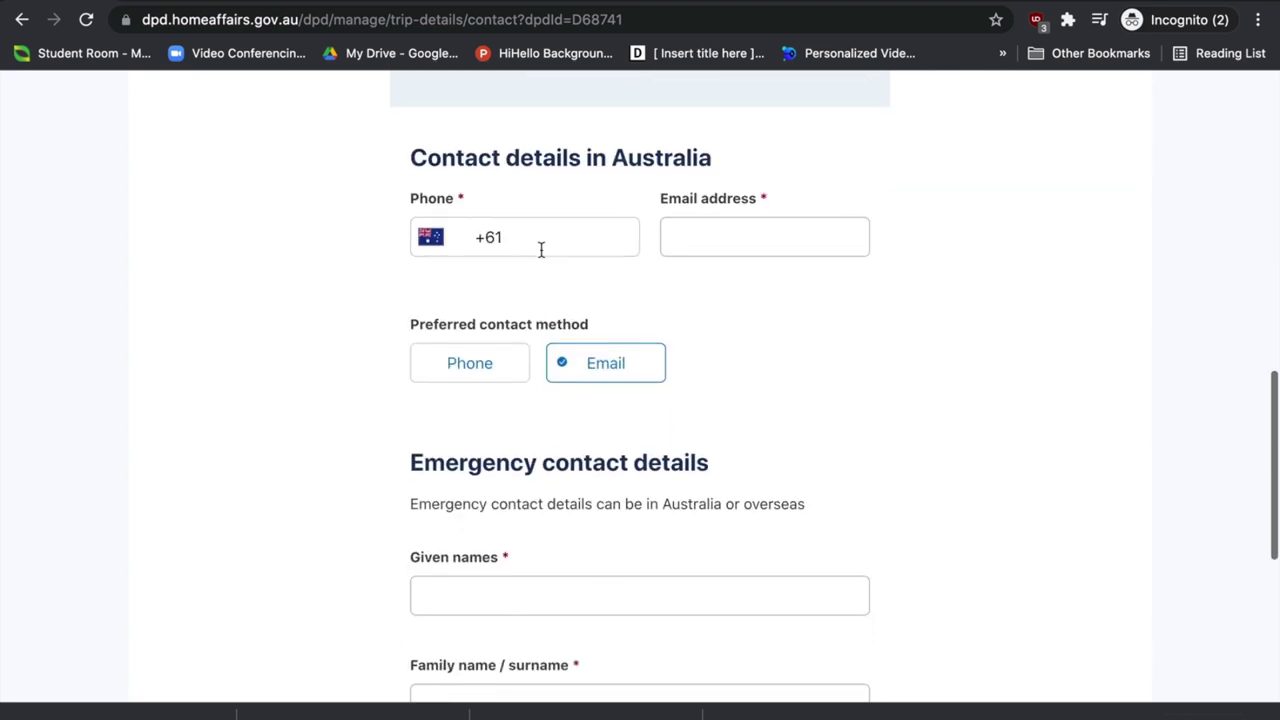
# - Select the phone's country and enter the passenger's phone number and email address
pyautogui.scroll(1, 543, 237)
pyautogui.click(618, 277)
pyautogui.click(430, 277)
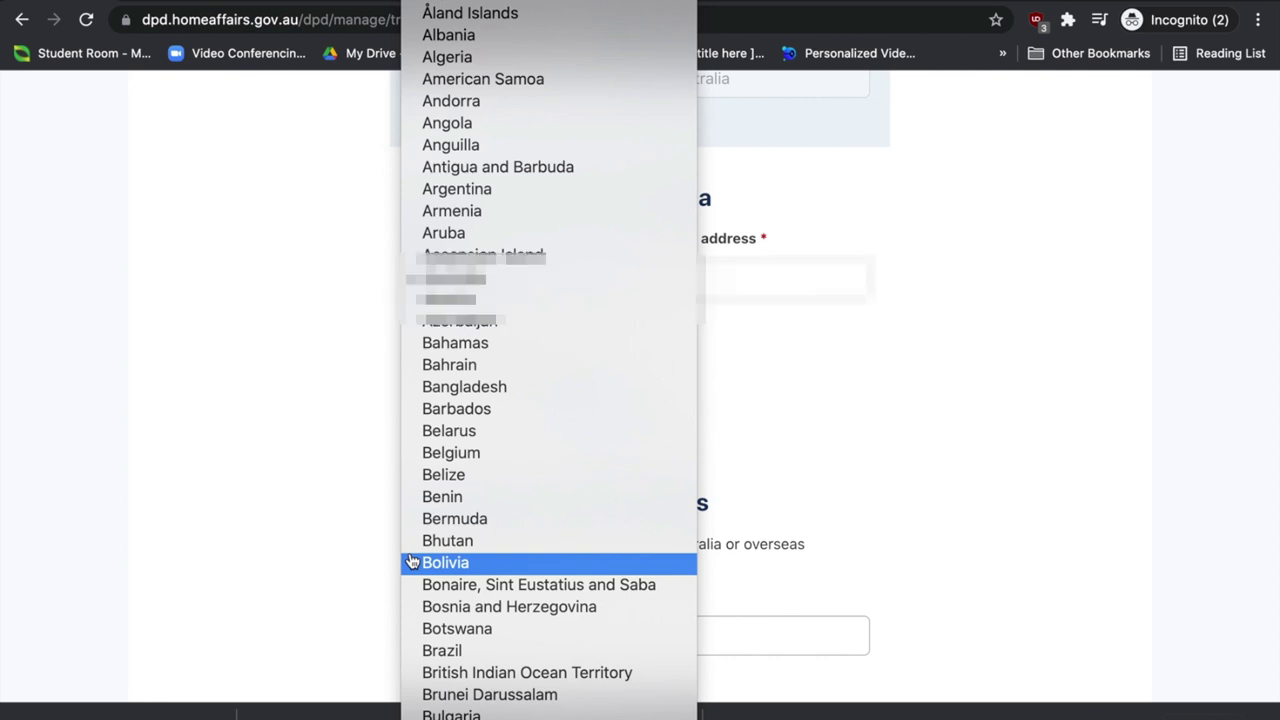
pyautogui.click(412, 562)
pyautogui.press('Tab')
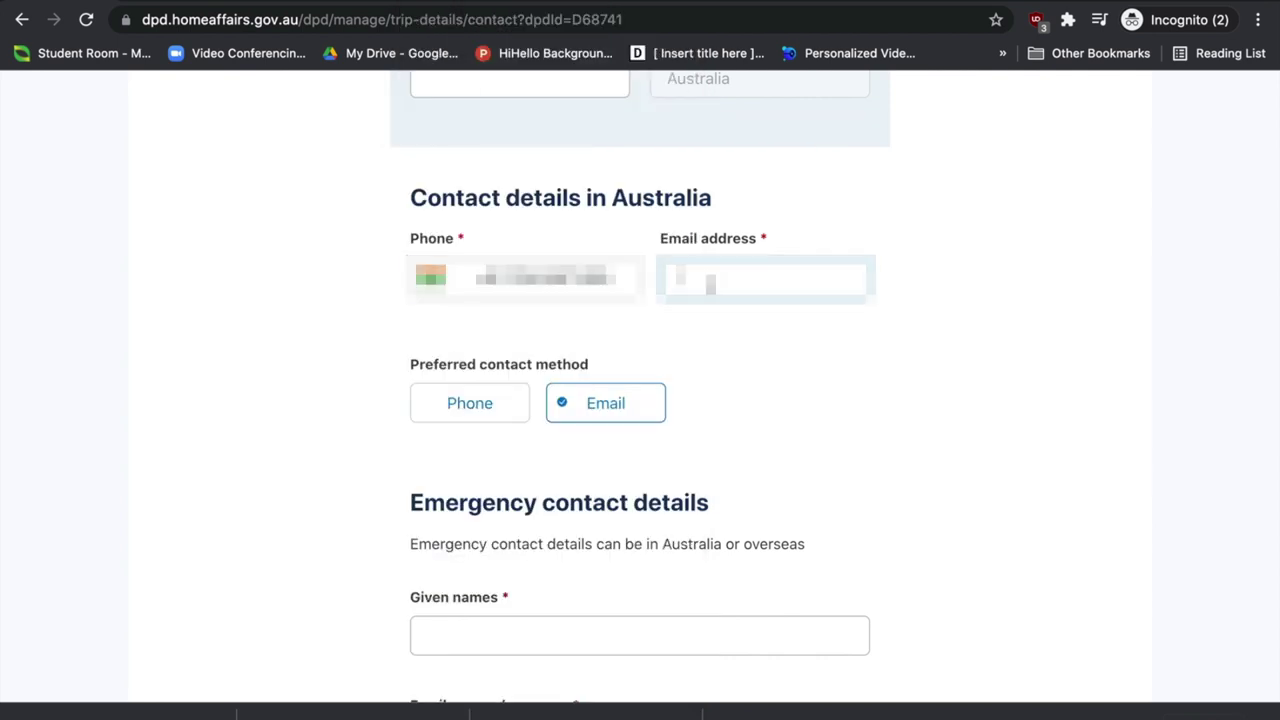
pyautogui.hotkey('ctrl', 'v')
# - Switch the preferred contact method to Phone and back to Email
pyautogui.scroll(-1, 742, 394)
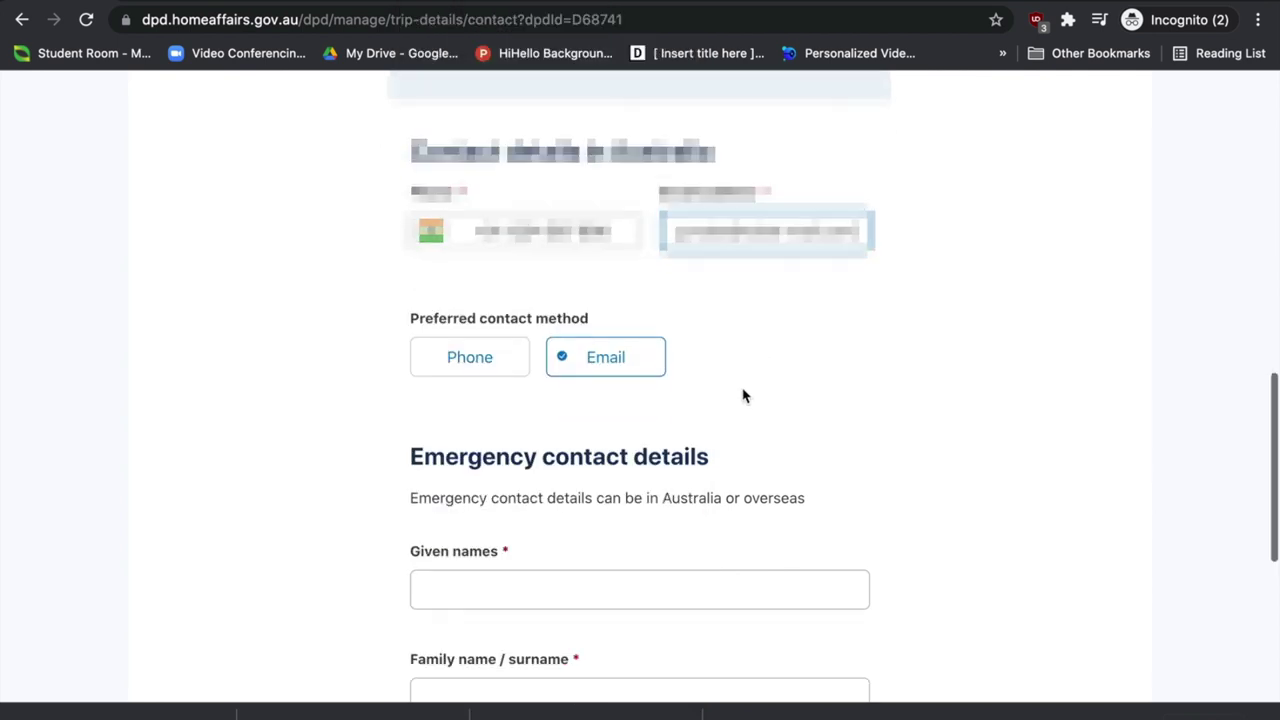
pyautogui.click(457, 357)
pyautogui.click(563, 370)
# - Fill in the emergency contact's given names, family name, phone, email and address, and confirm the contact details
pyautogui.scroll(-1, 563, 373)
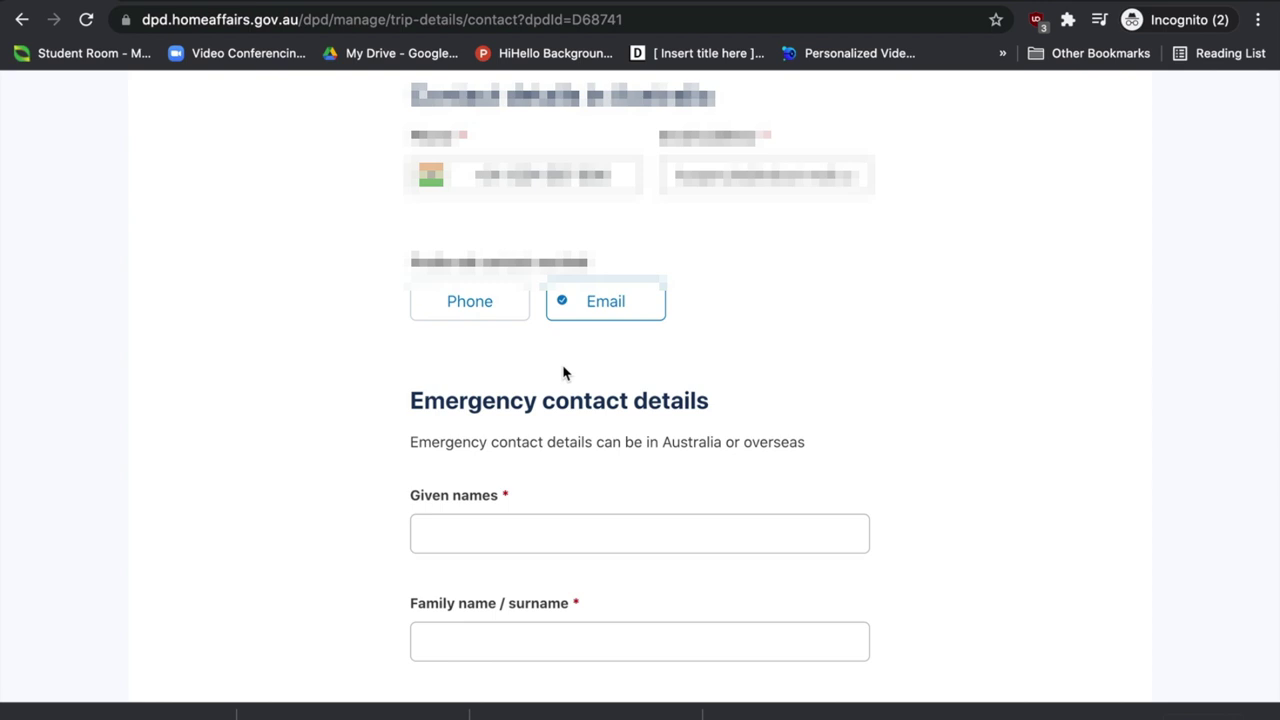
pyautogui.scroll(-5, 563, 373)
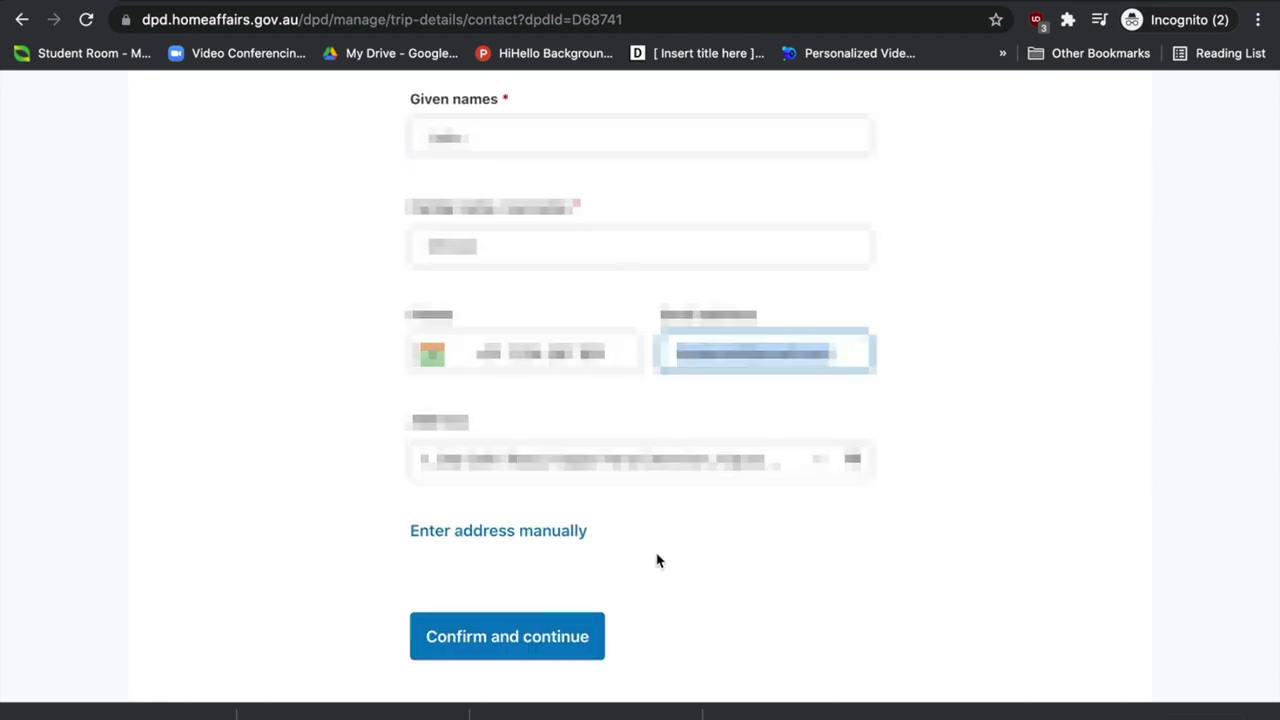
pyautogui.click(518, 647)
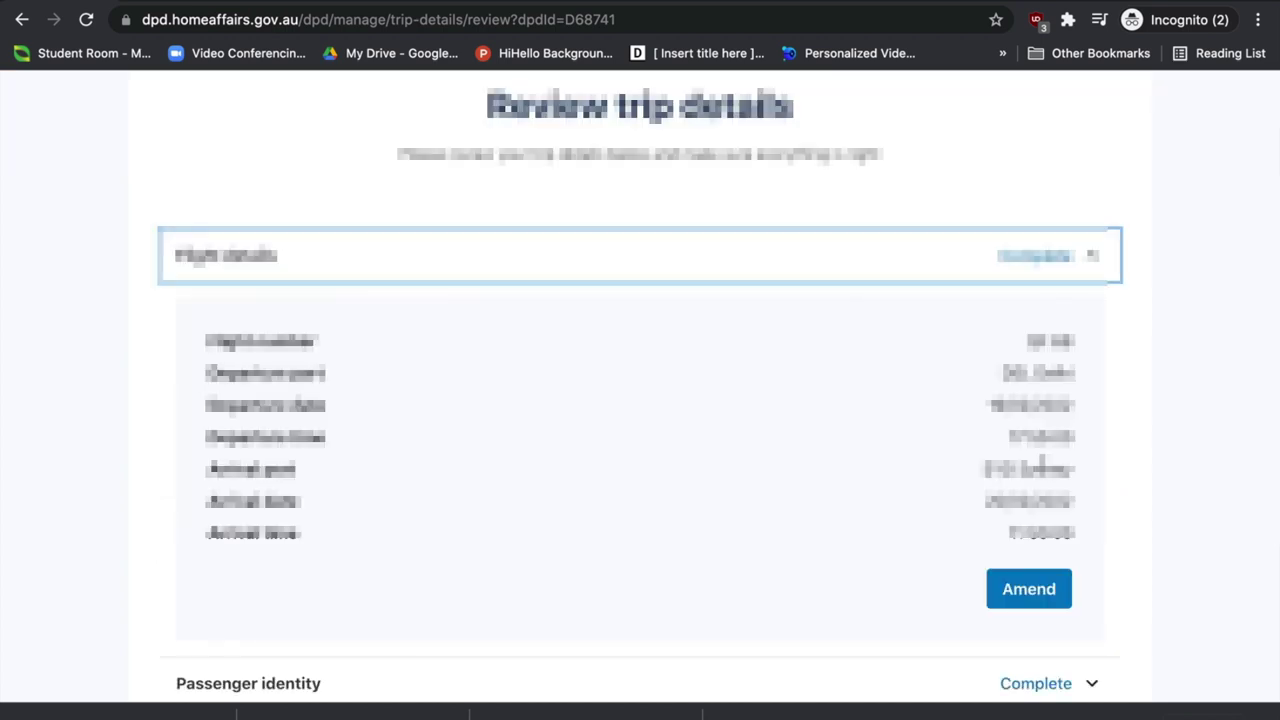
# - Review the flight, passenger identity and travel history details and submit the trip
pyautogui.scroll(-2, 1030, 468)
pyautogui.scroll(-3, 1043, 471)
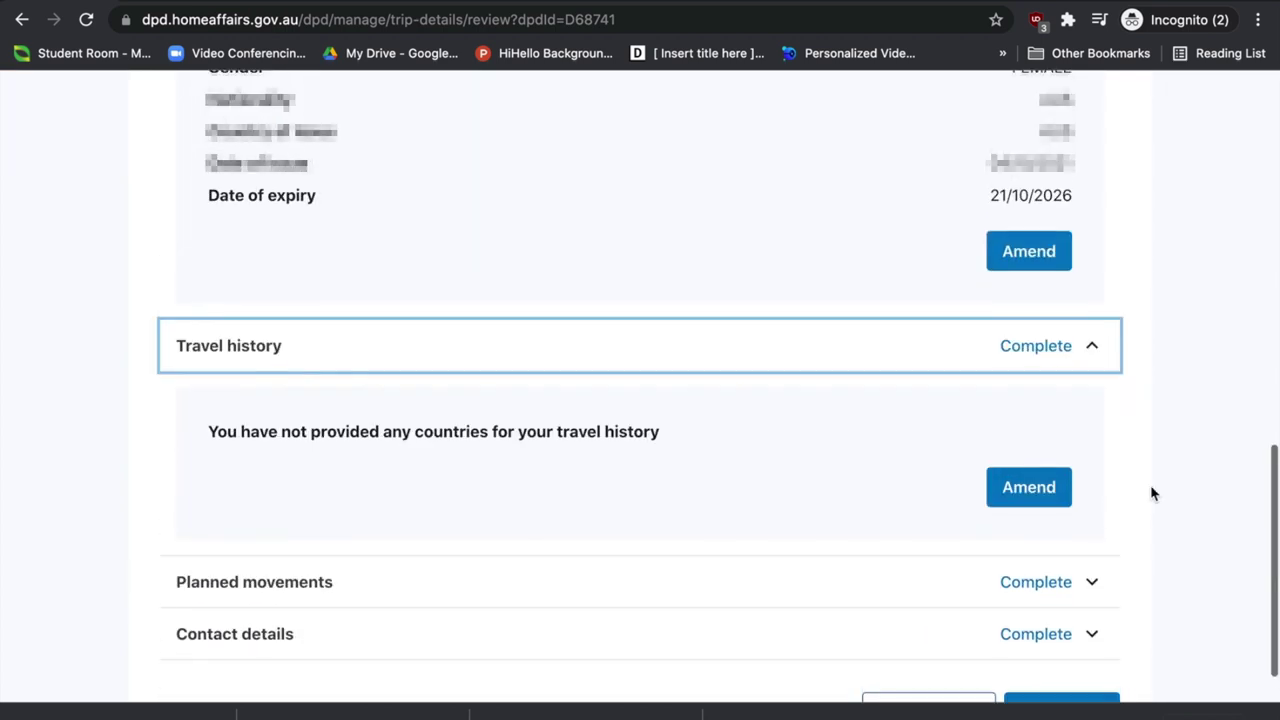
pyautogui.scroll(-1, 1151, 493)
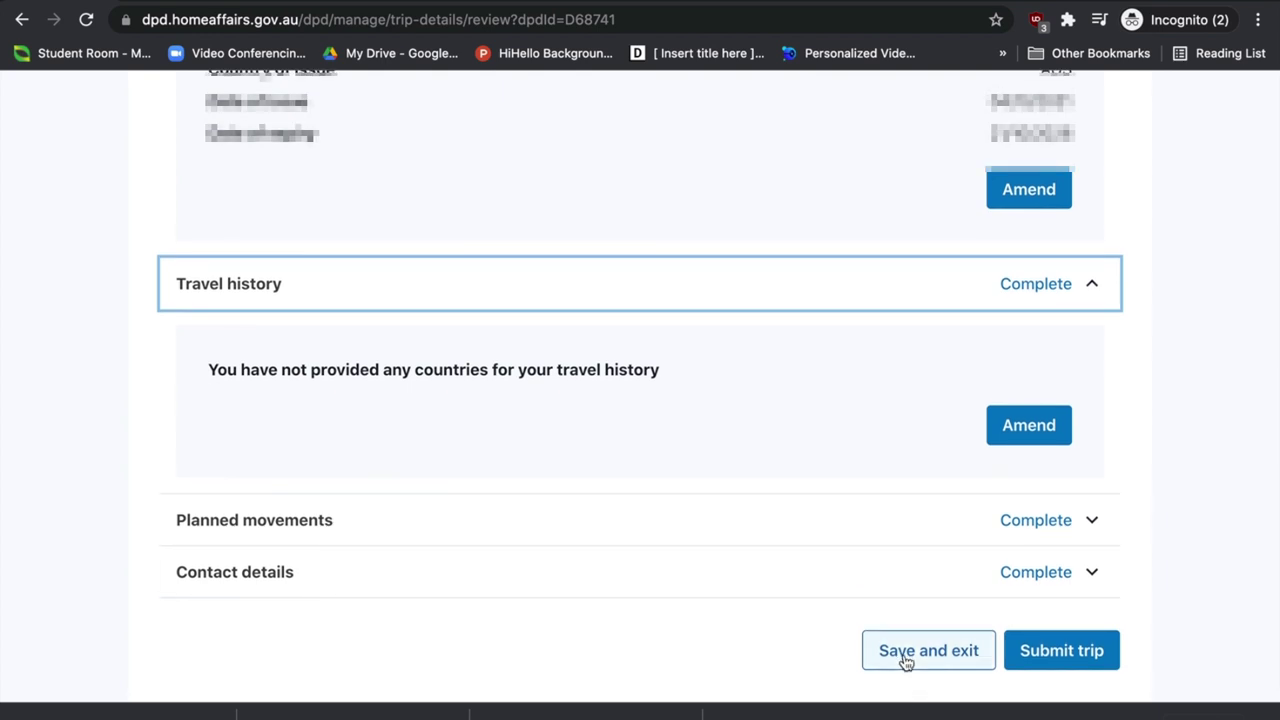
pyautogui.click(1020, 656)
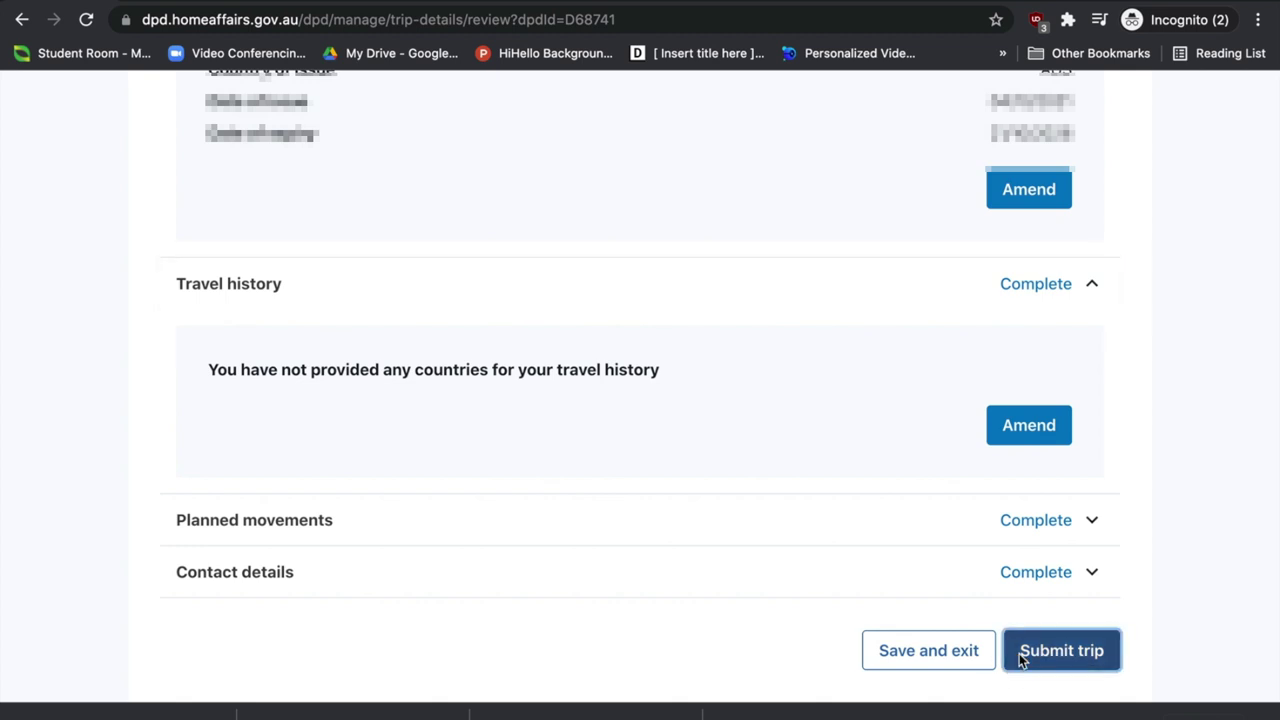
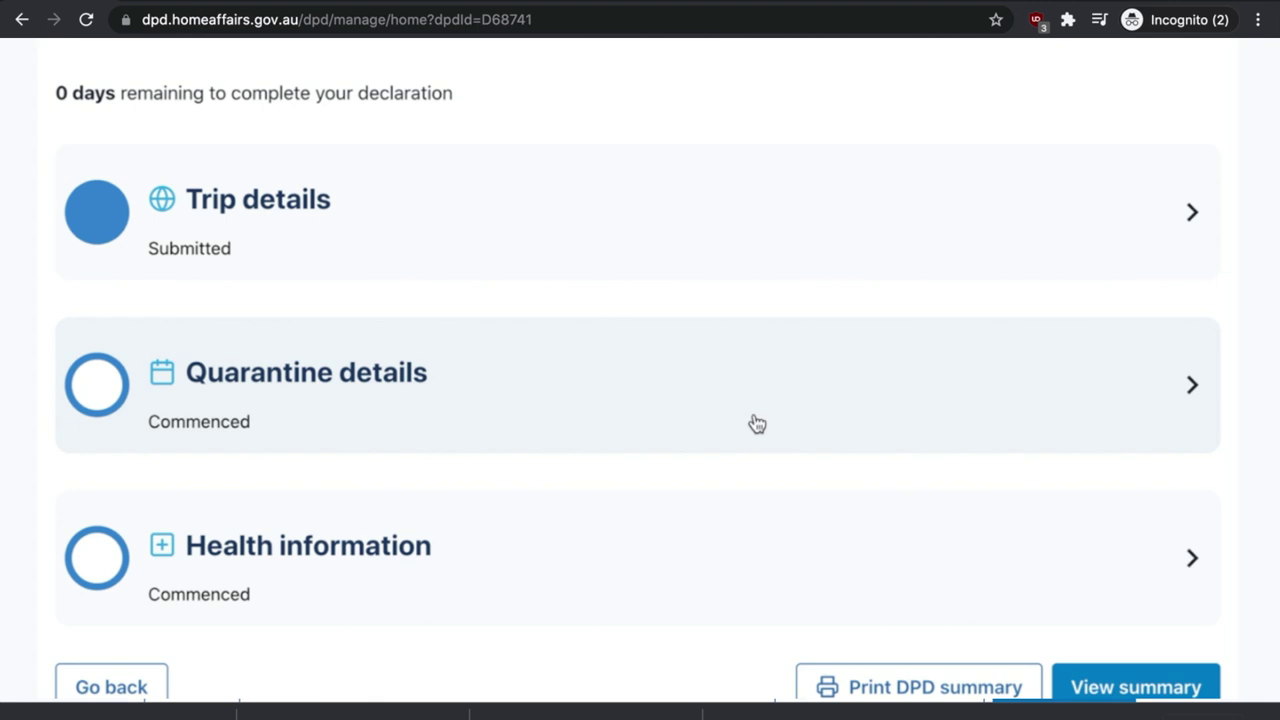
# - Open the Quarantine details section and read the quarantine declaration's warning about breaches of state and territory health orders
pyautogui.click(757, 424)
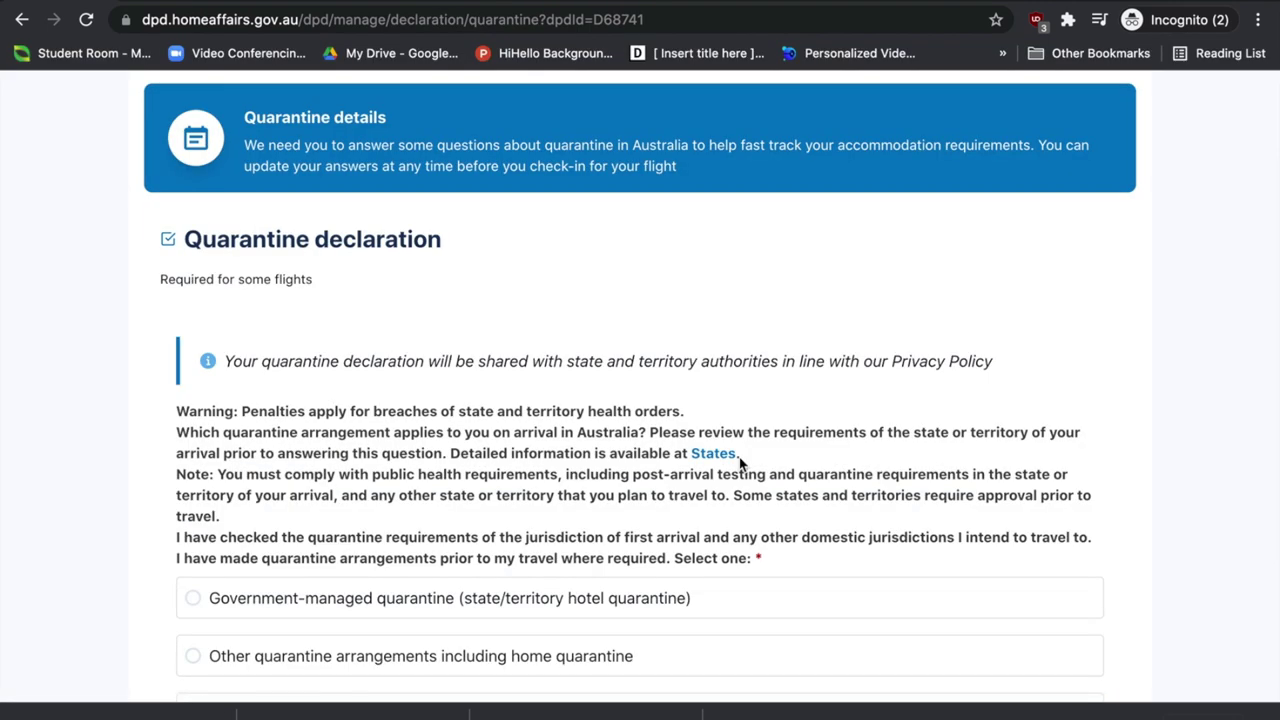
pyautogui.scroll(-1, 740, 462)
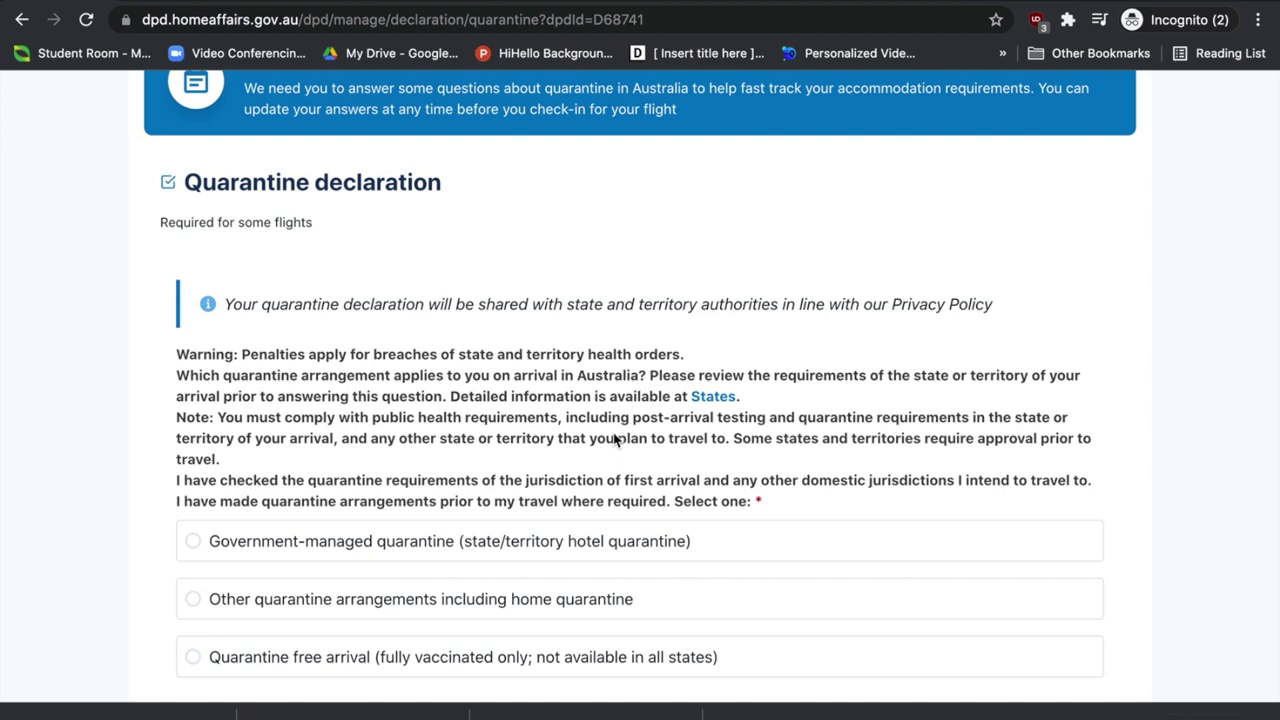
pyautogui.scroll(-1, 617, 440)
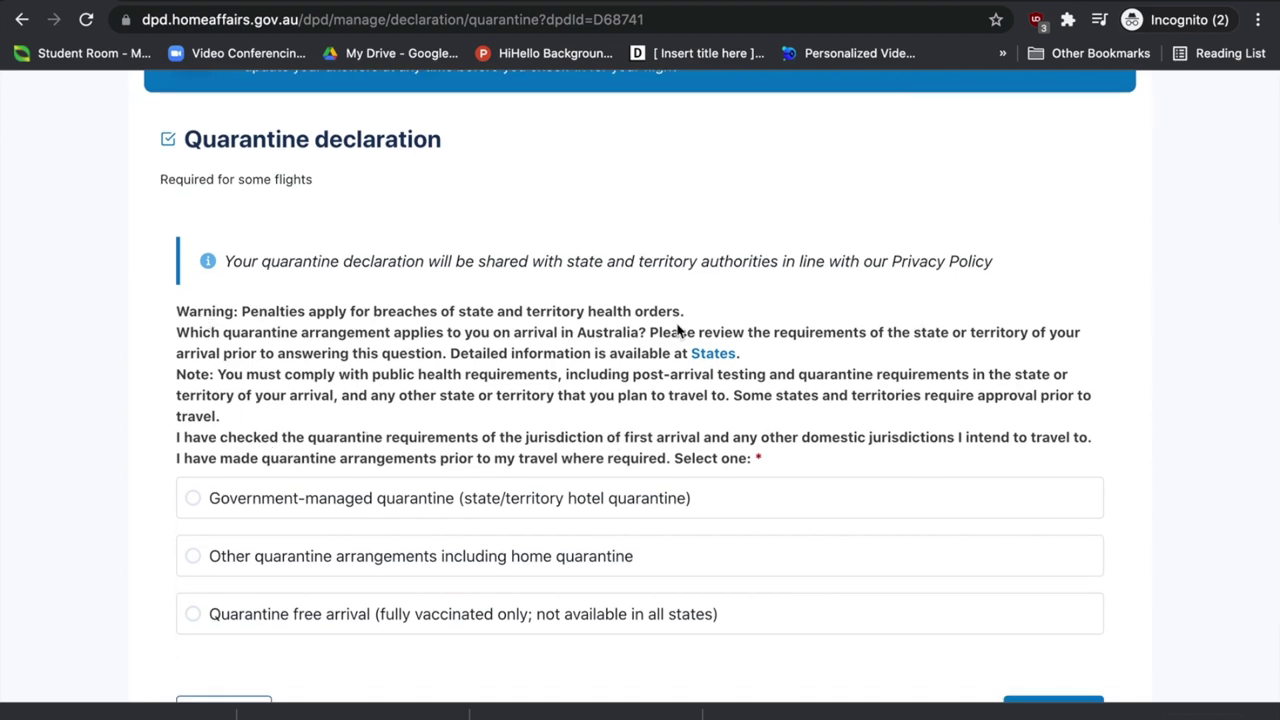
pyautogui.moveTo(279, 311); pyautogui.dragTo(690, 325)
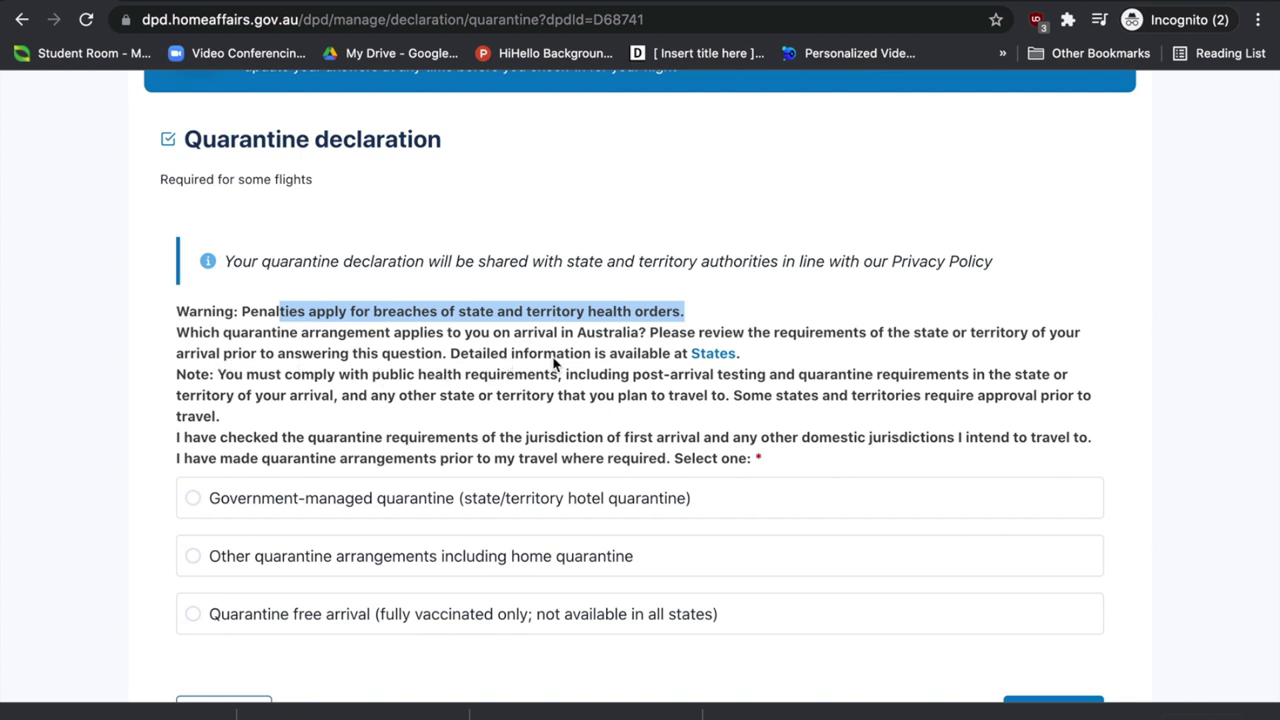
# - Open the linked States information page and look through the state and territory entries for international travellers, including New South Wales
pyautogui.click(710, 357)
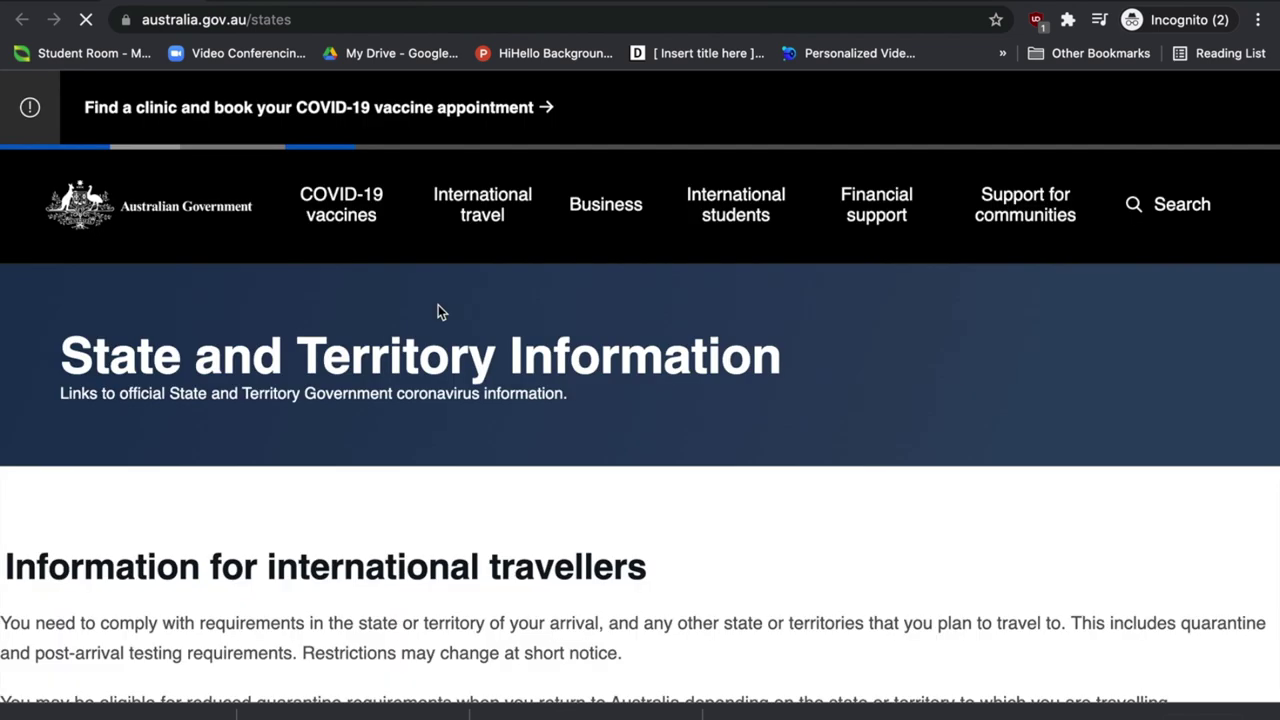
pyautogui.scroll(-5, 438, 306)
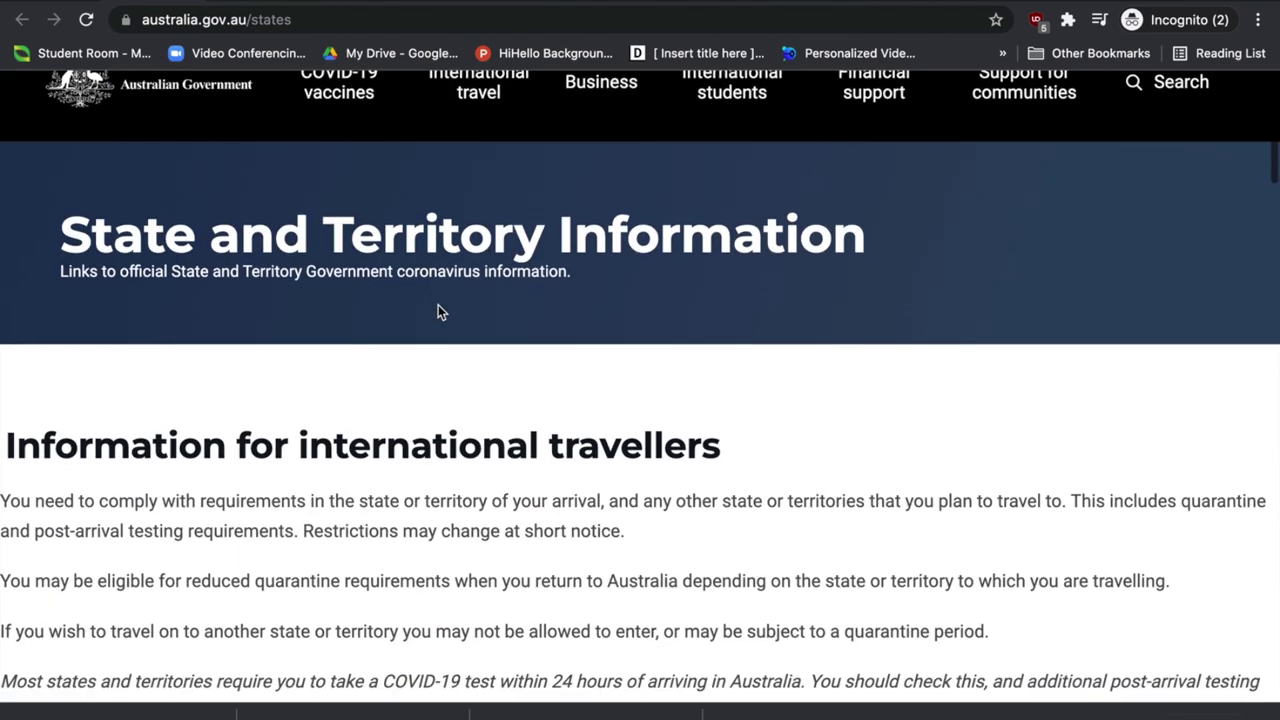
pyautogui.scroll(-3, 438, 310)
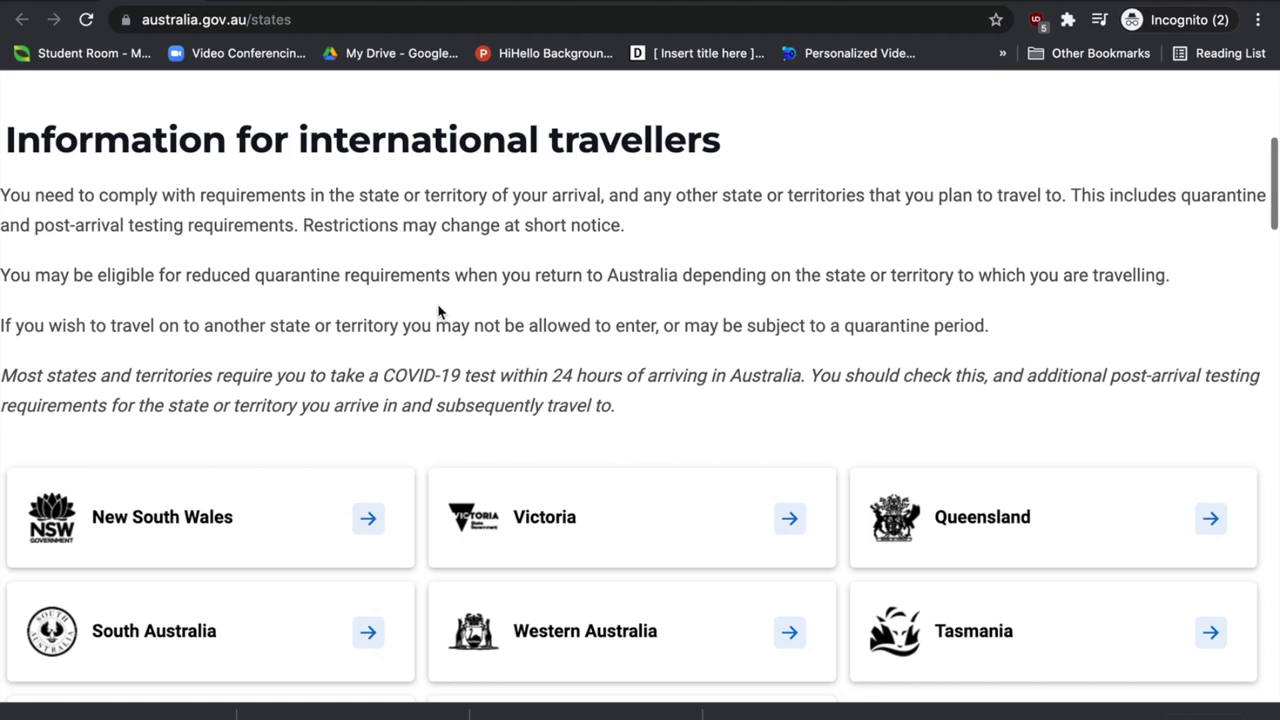
pyautogui.scroll(-2, 438, 312)
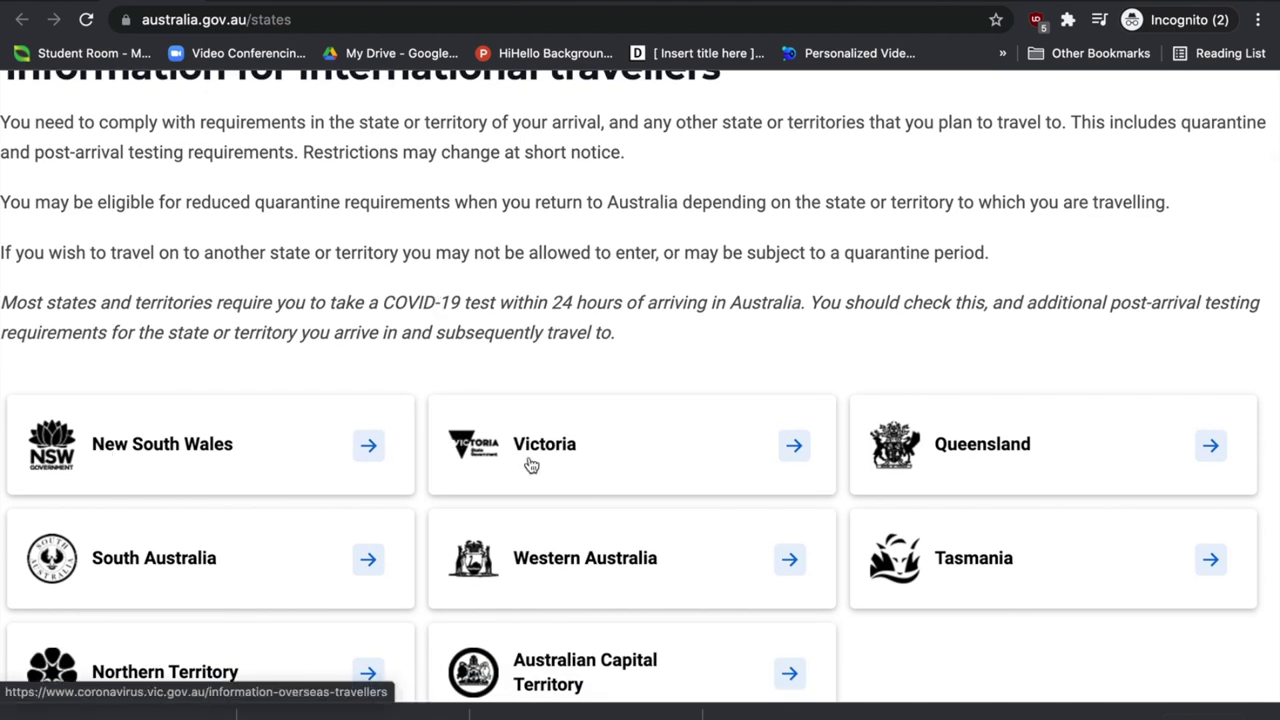
pyautogui.scroll(-2, 966, 466)
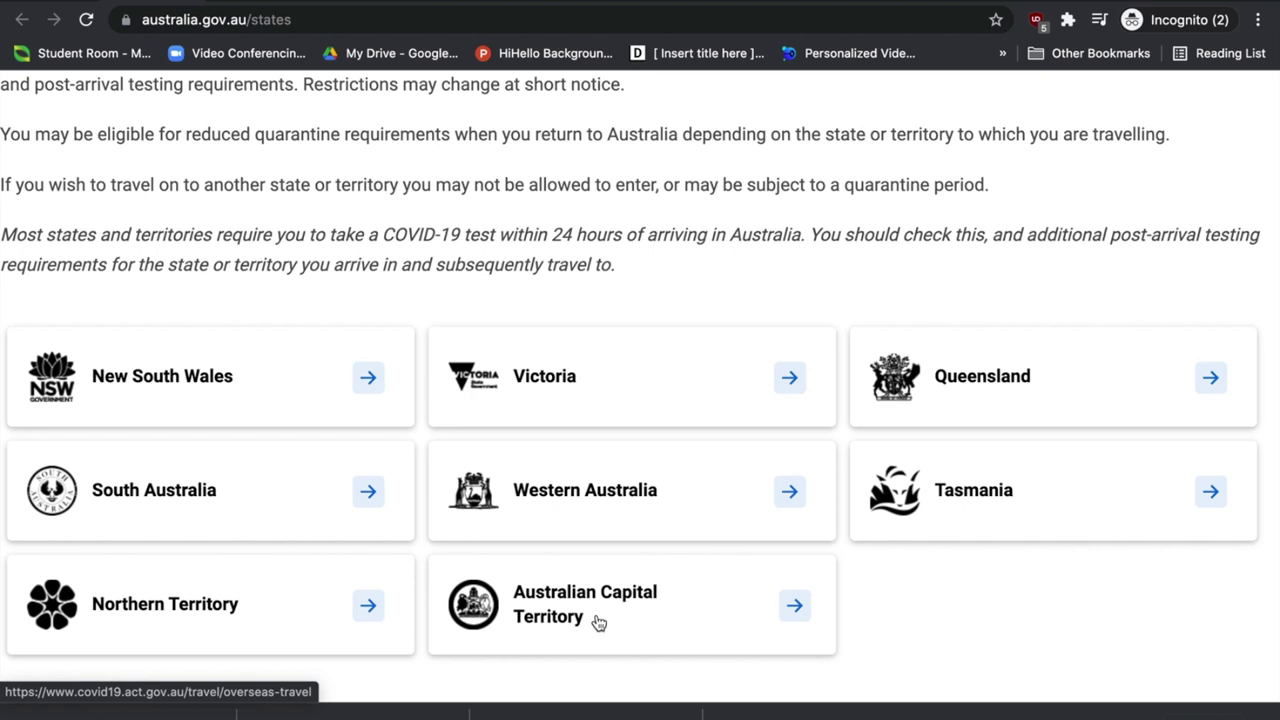
pyautogui.click(225, 390)
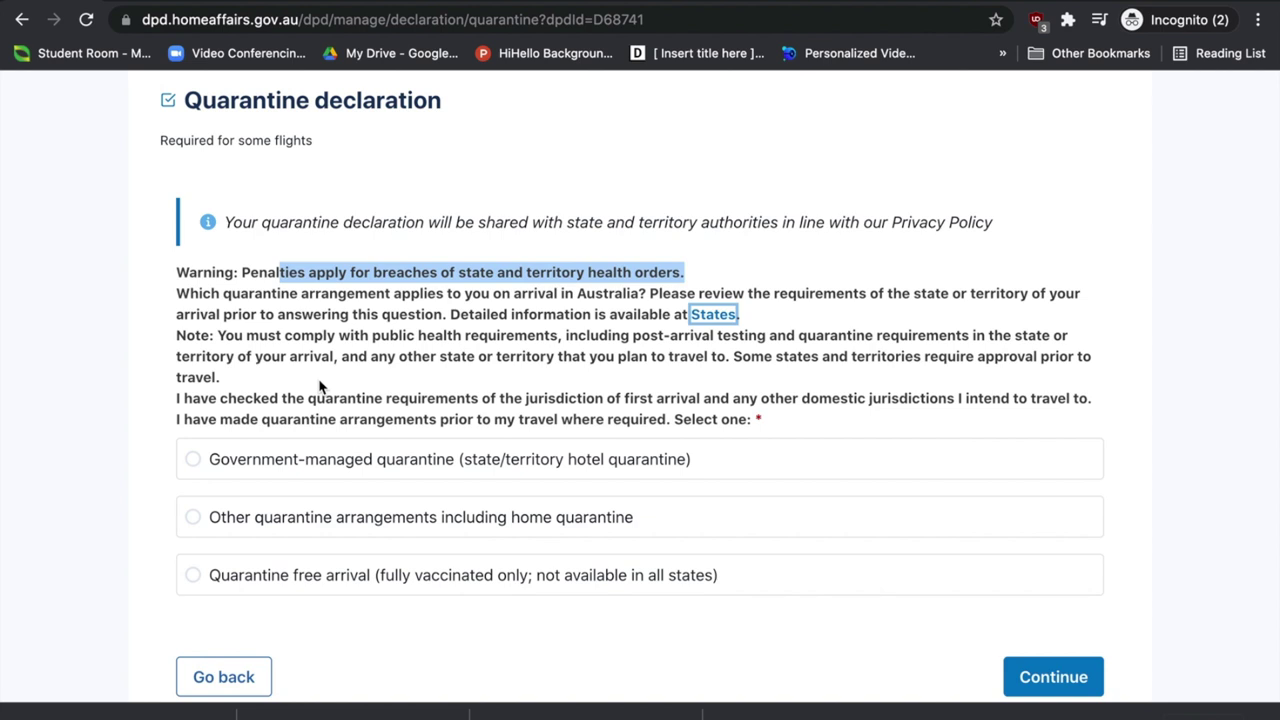
# - Read the declaration statement about checking jurisdiction quarantine requirements and the quarantine arrangement options
pyautogui.moveTo(177, 397); pyautogui.dragTo(840, 400)
pyautogui.click(840, 400)
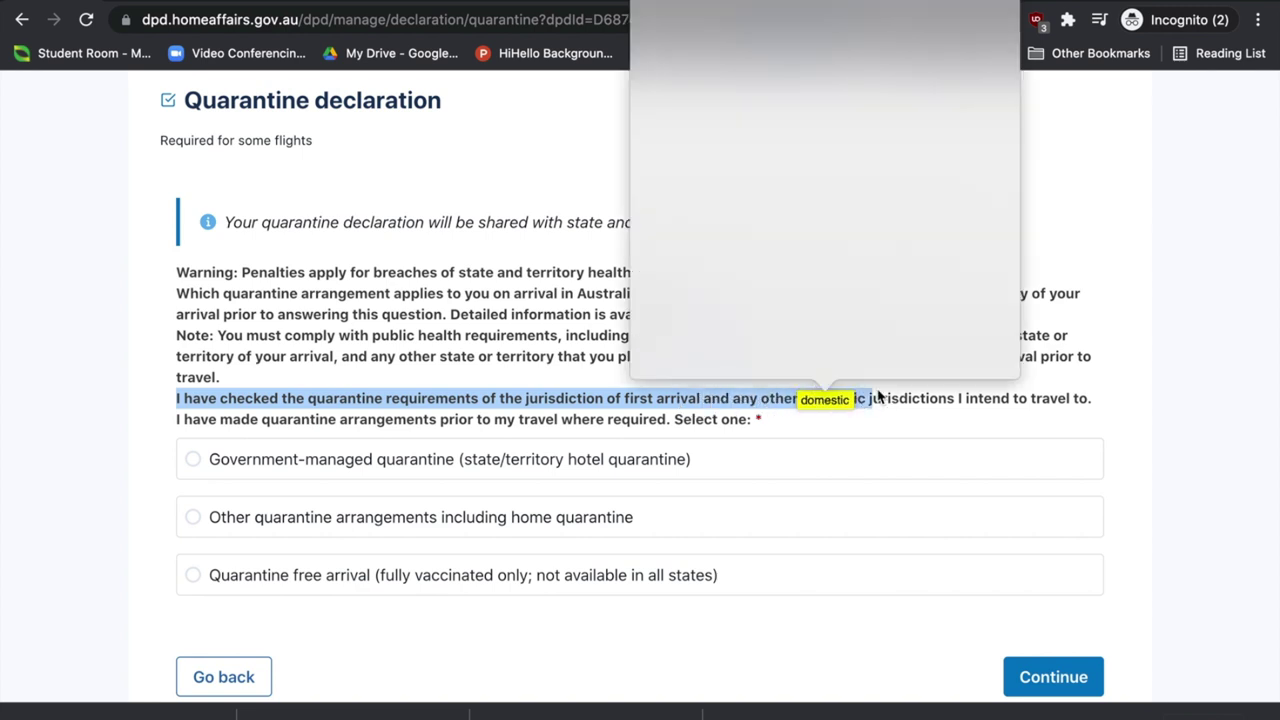
pyautogui.click(1046, 412)
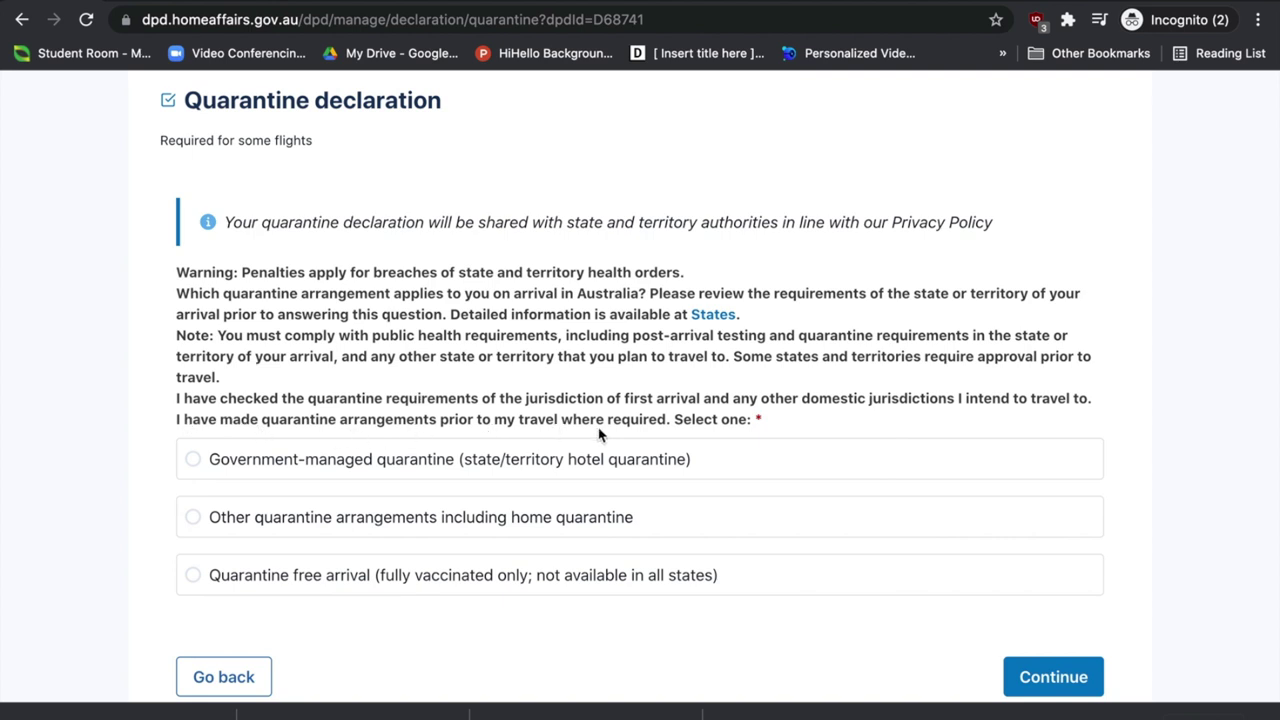
pyautogui.scroll(-1, 650, 428)
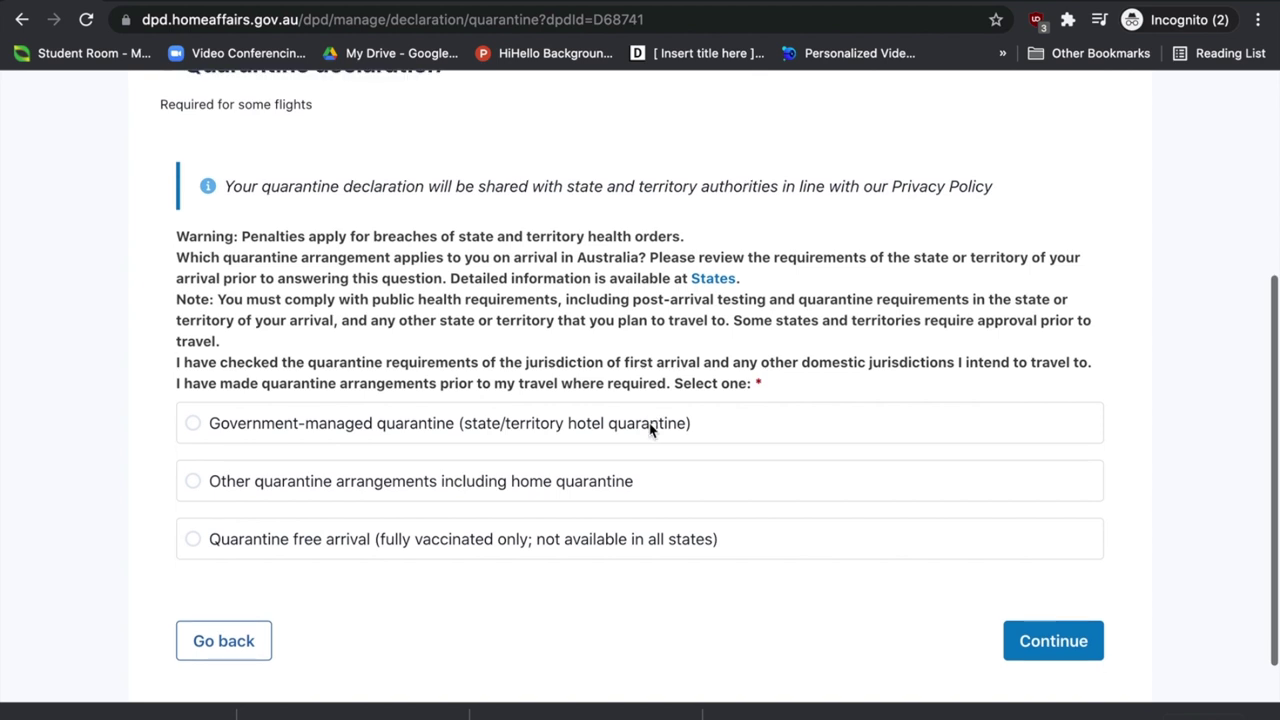
# - Choose Government-managed quarantine, answer Yes to quarantining with other passengers, and enter 2 people for the hotel quarantine room
pyautogui.click(369, 432)
pyautogui.scroll(-3, 467, 343)
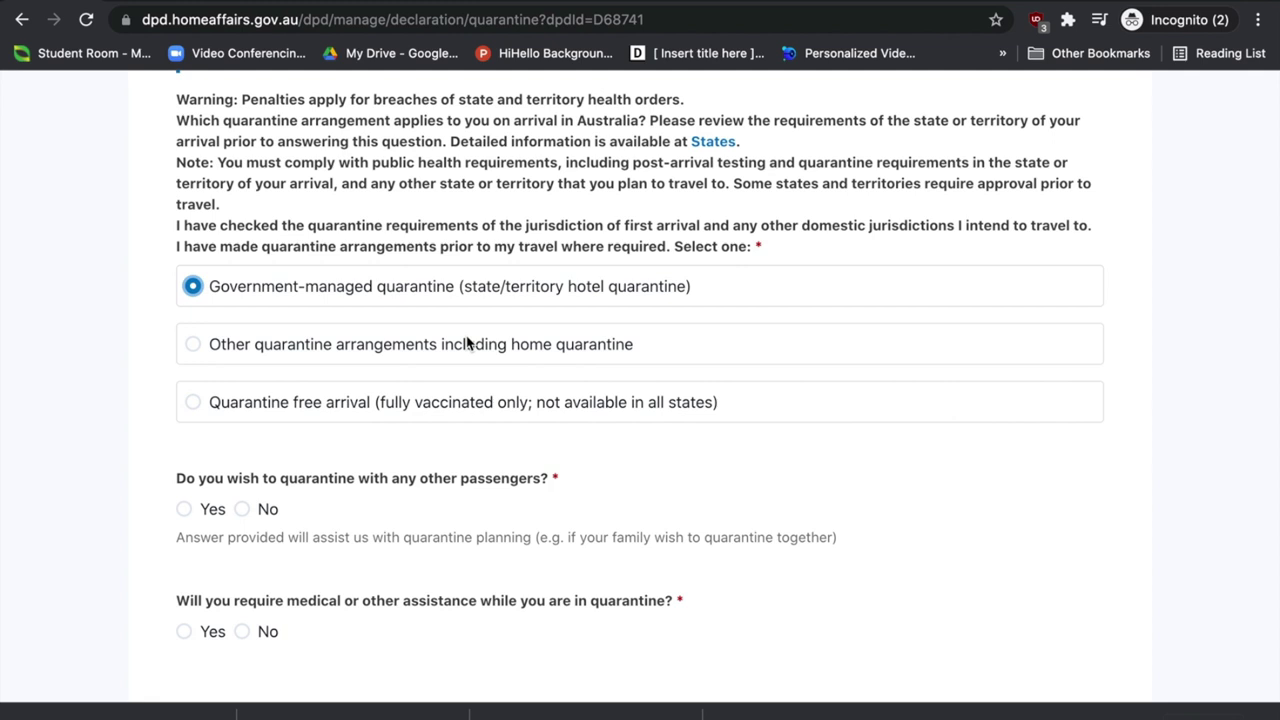
pyautogui.scroll(-3, 467, 343)
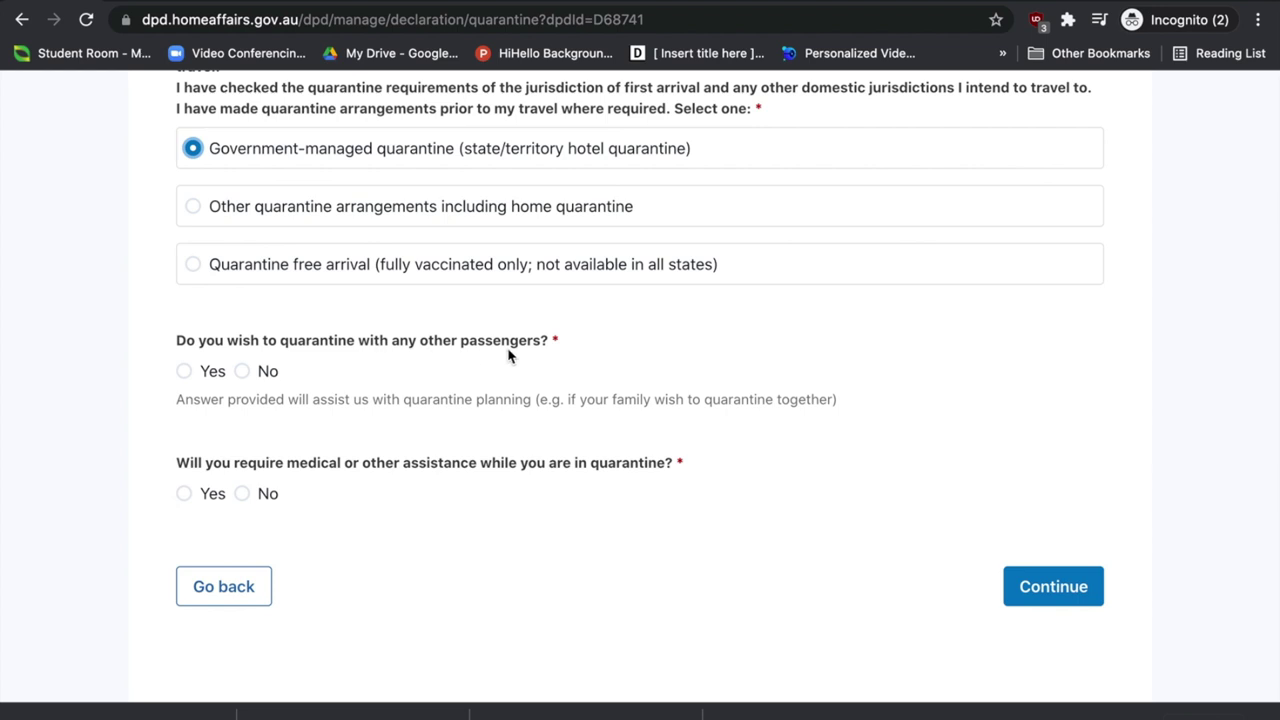
pyautogui.click(184, 373)
pyautogui.click(214, 498)
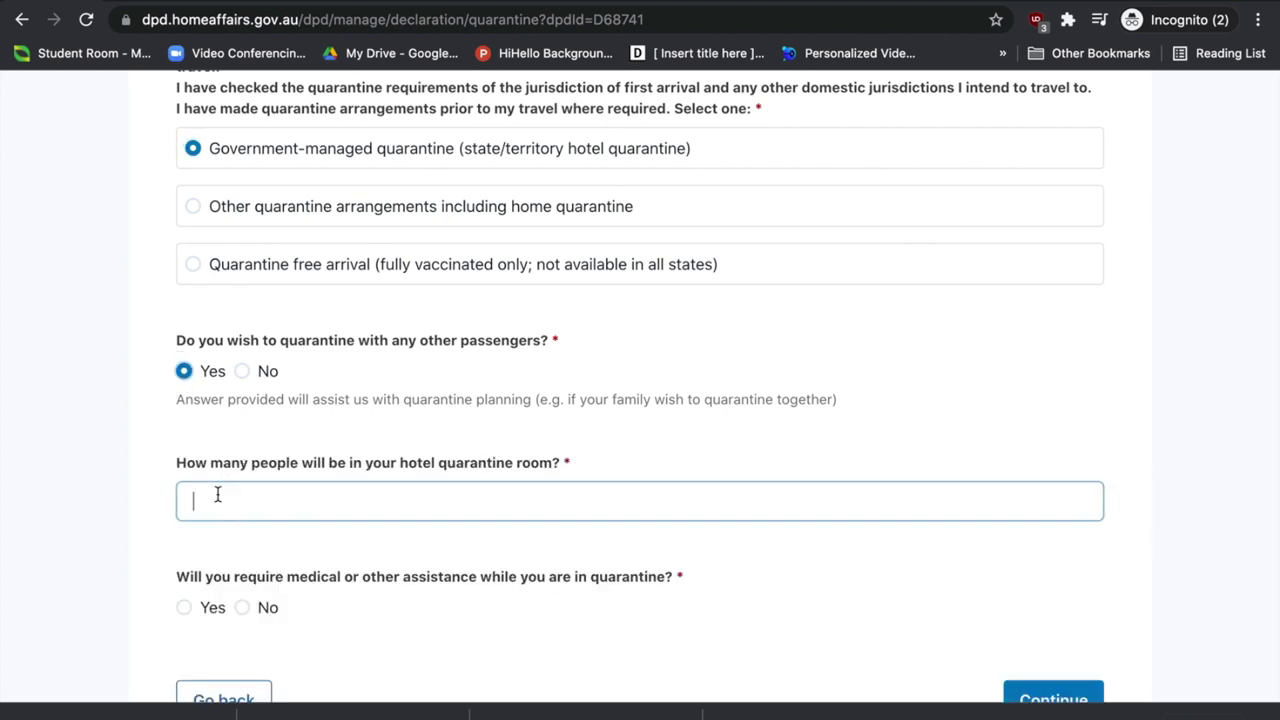
pyautogui.scroll(-2, 215, 495)
pyautogui.write('-1')
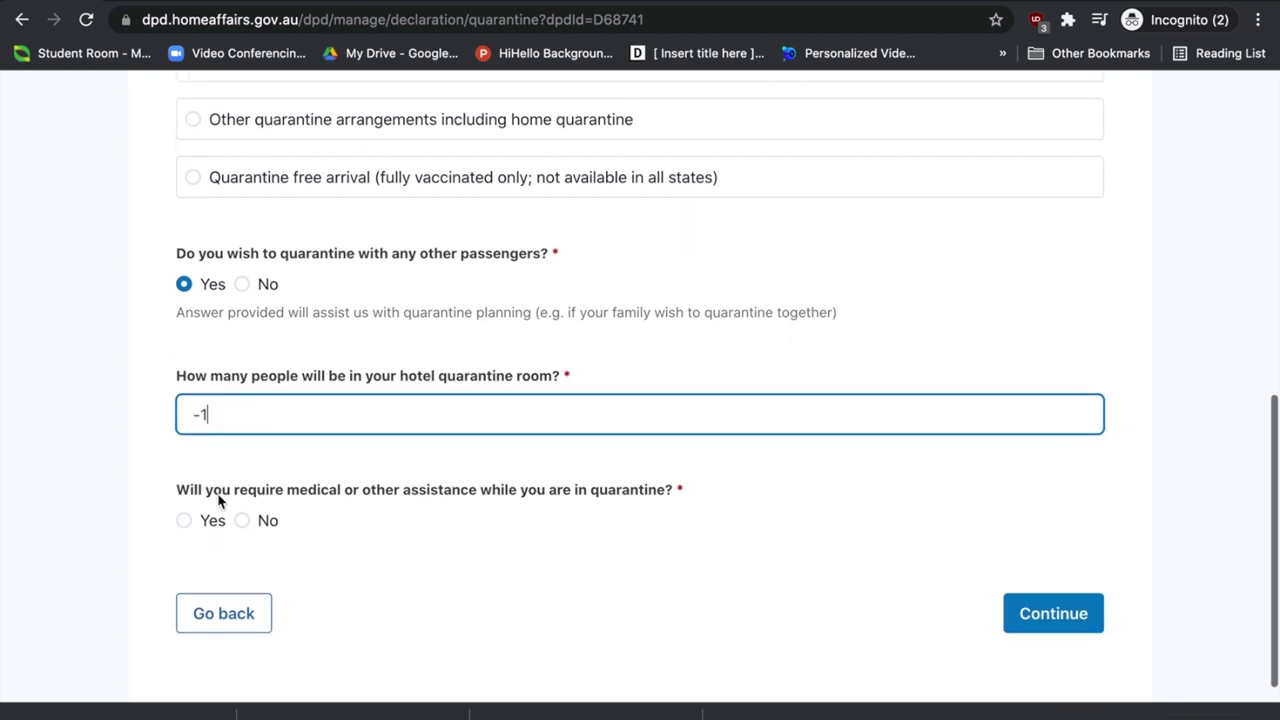
pyautogui.doubleClick(250, 416)
pyautogui.write('2')
# - Try both answers to the question on medical or other assistance in quarantine, ending on Yes
pyautogui.tripleClick(277, 498)
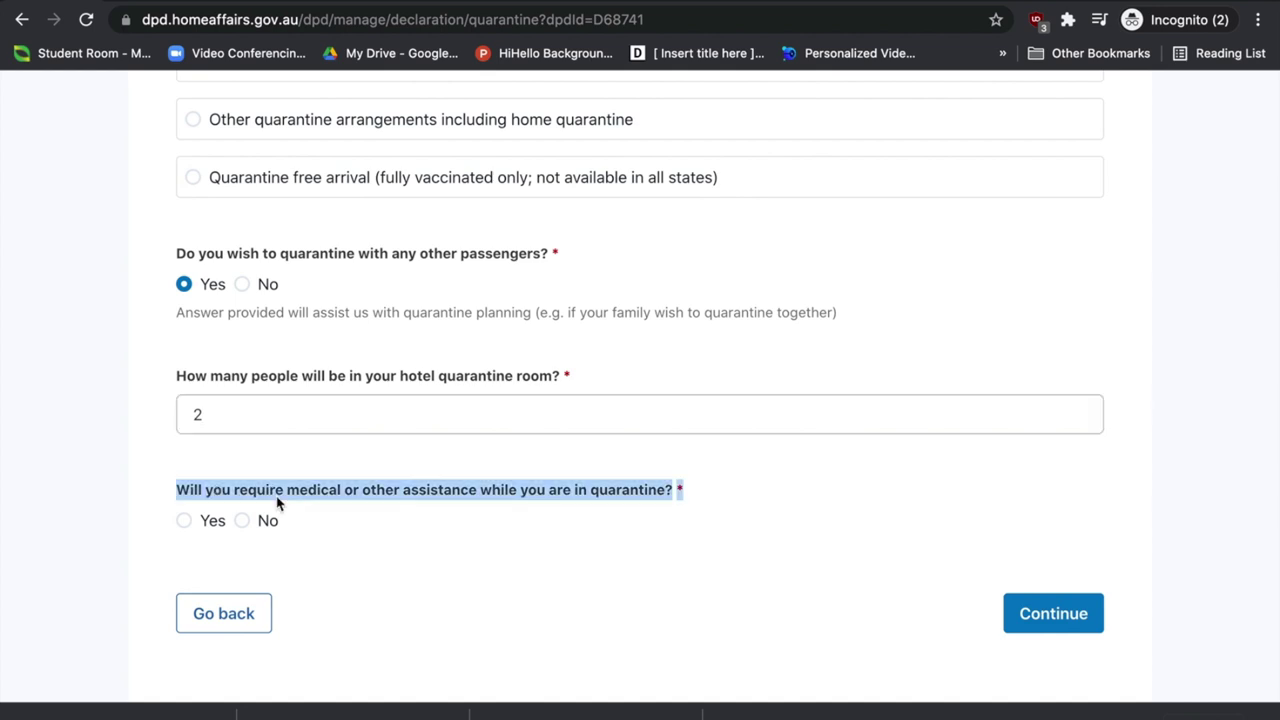
pyautogui.click(186, 522)
pyautogui.click(247, 524)
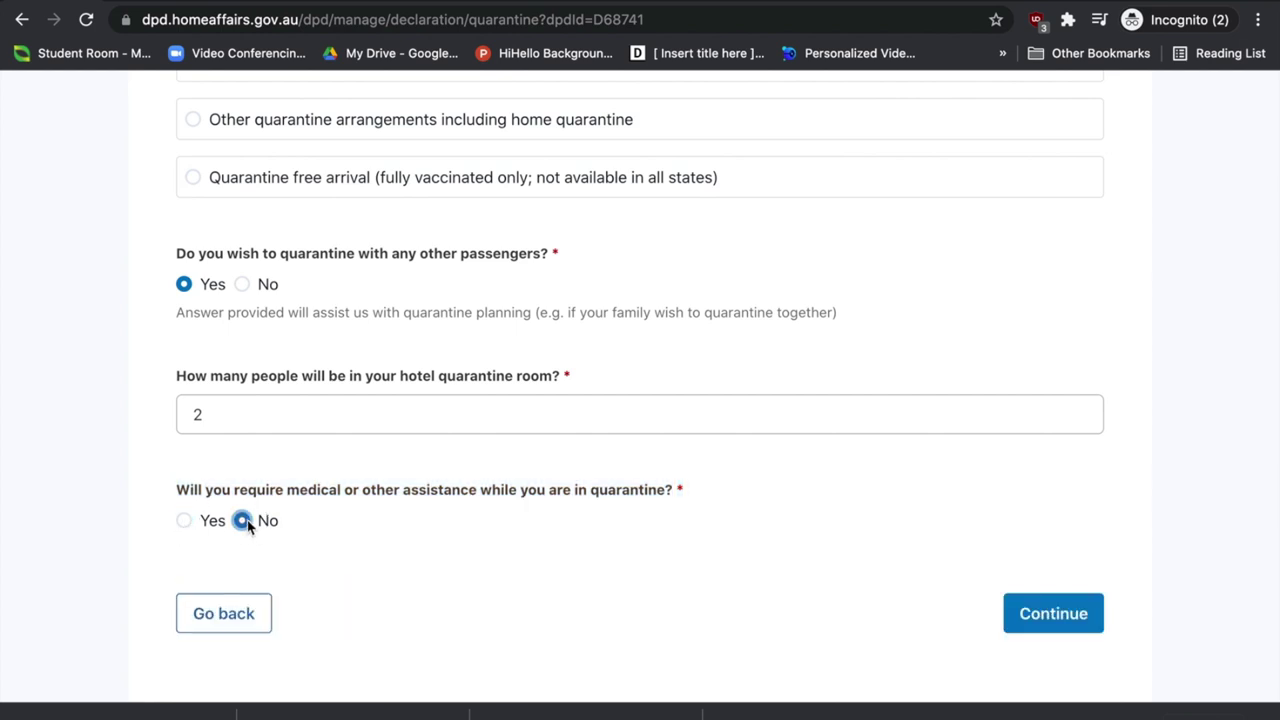
pyautogui.click(184, 520)
pyautogui.scroll(-3, 190, 524)
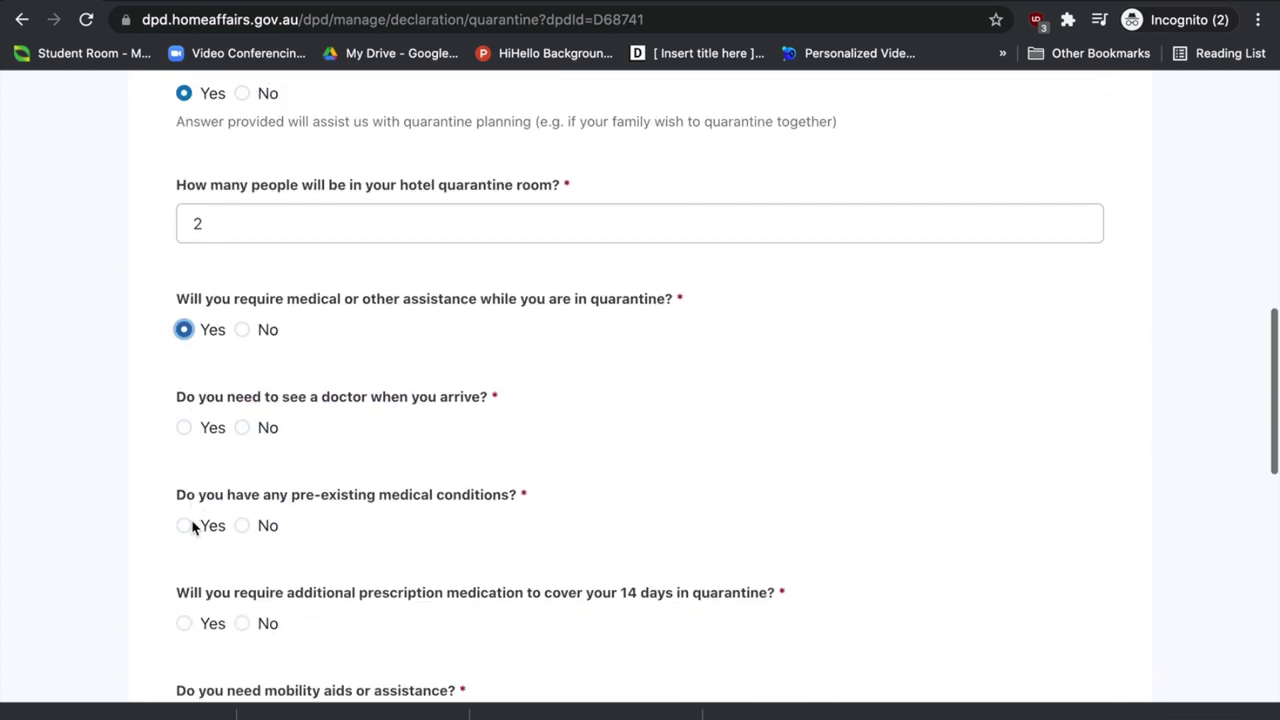
# - Examine the follow-up assistance questions, from seeing a doctor on arrival through allergies, interpreter and other assistance
pyautogui.scroll(-2, 253, 457)
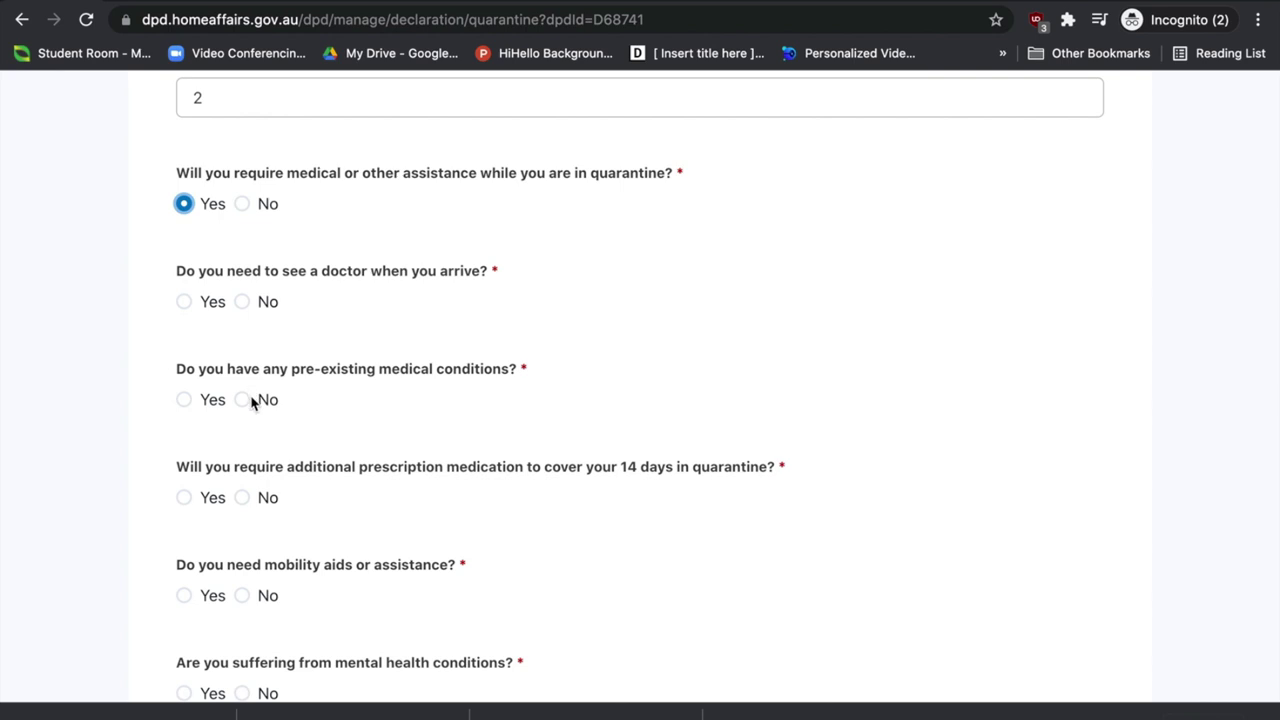
pyautogui.scroll(-2, 366, 420)
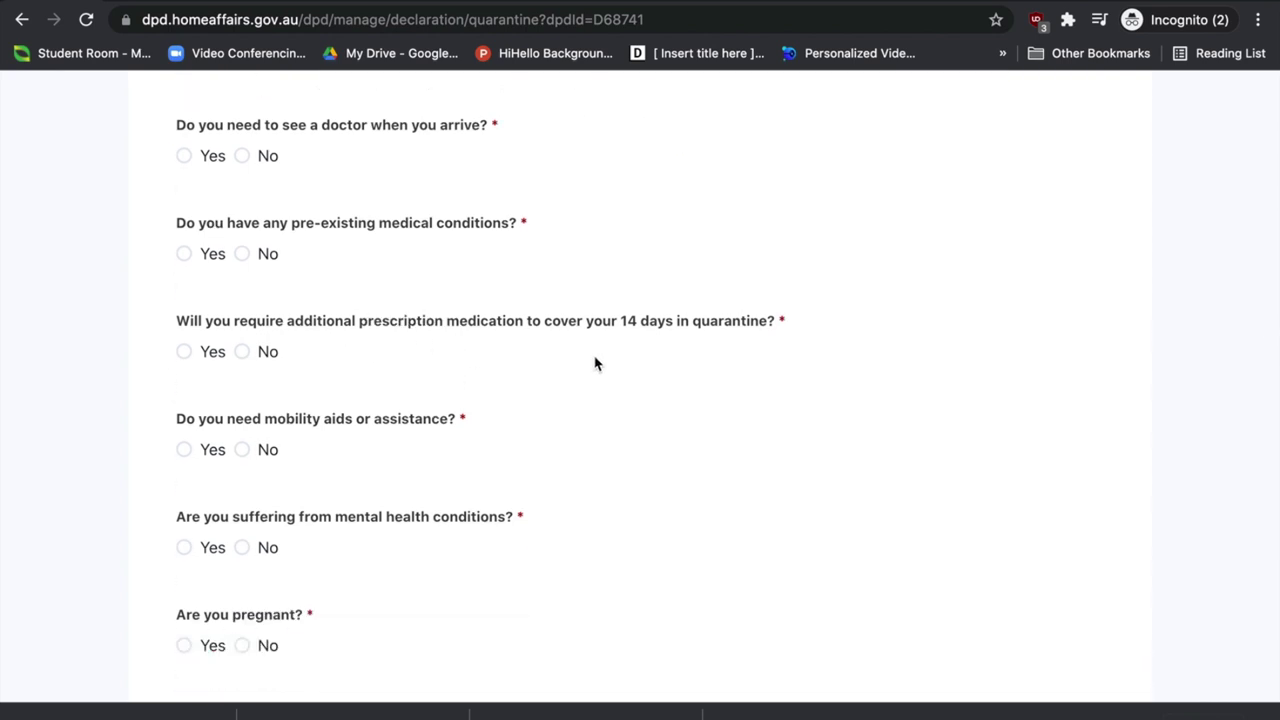
pyautogui.scroll(-1, 409, 460)
pyautogui.scroll(-3, 410, 460)
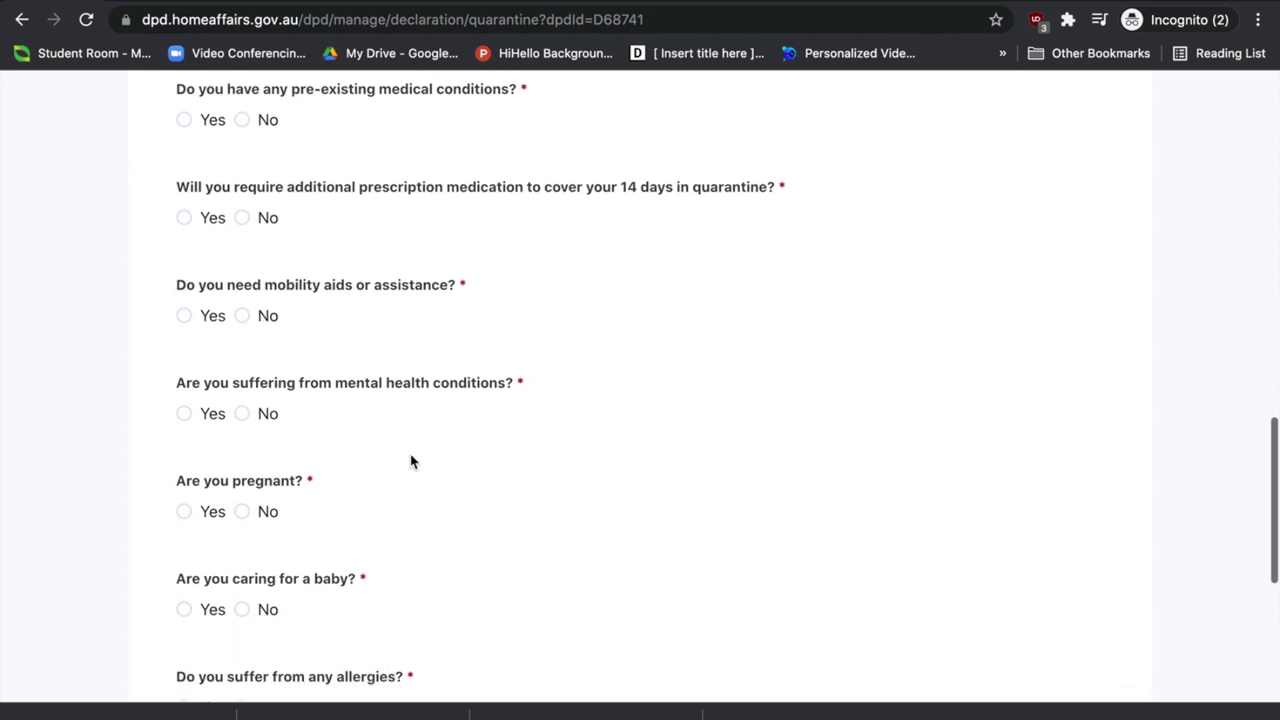
pyautogui.scroll(-3, 410, 460)
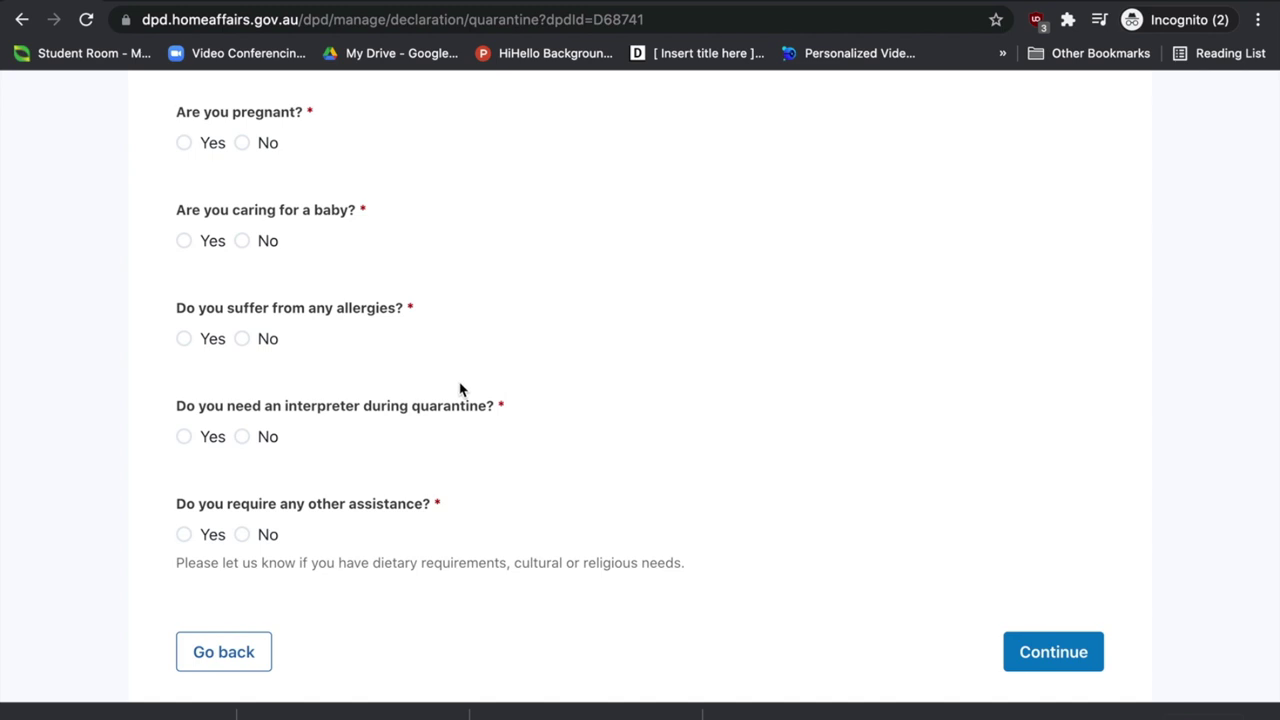
pyautogui.scroll(-1, 460, 389)
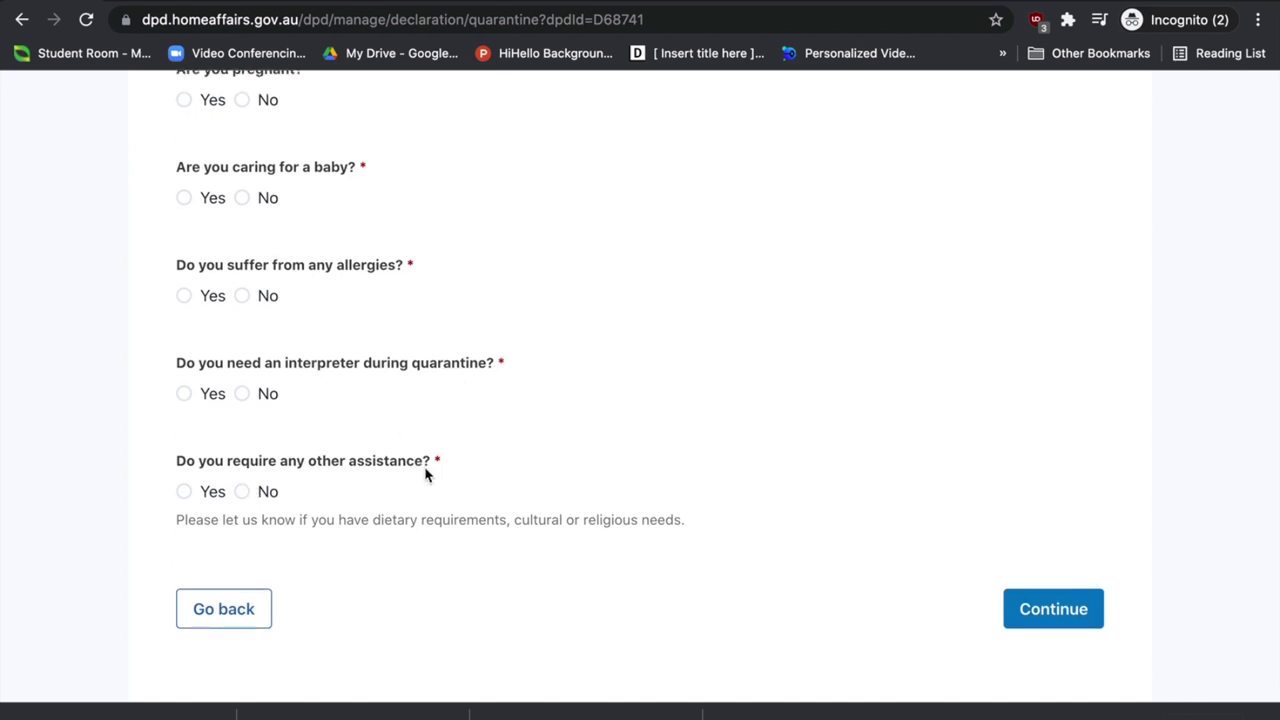
pyautogui.scroll(10, 400, 475)
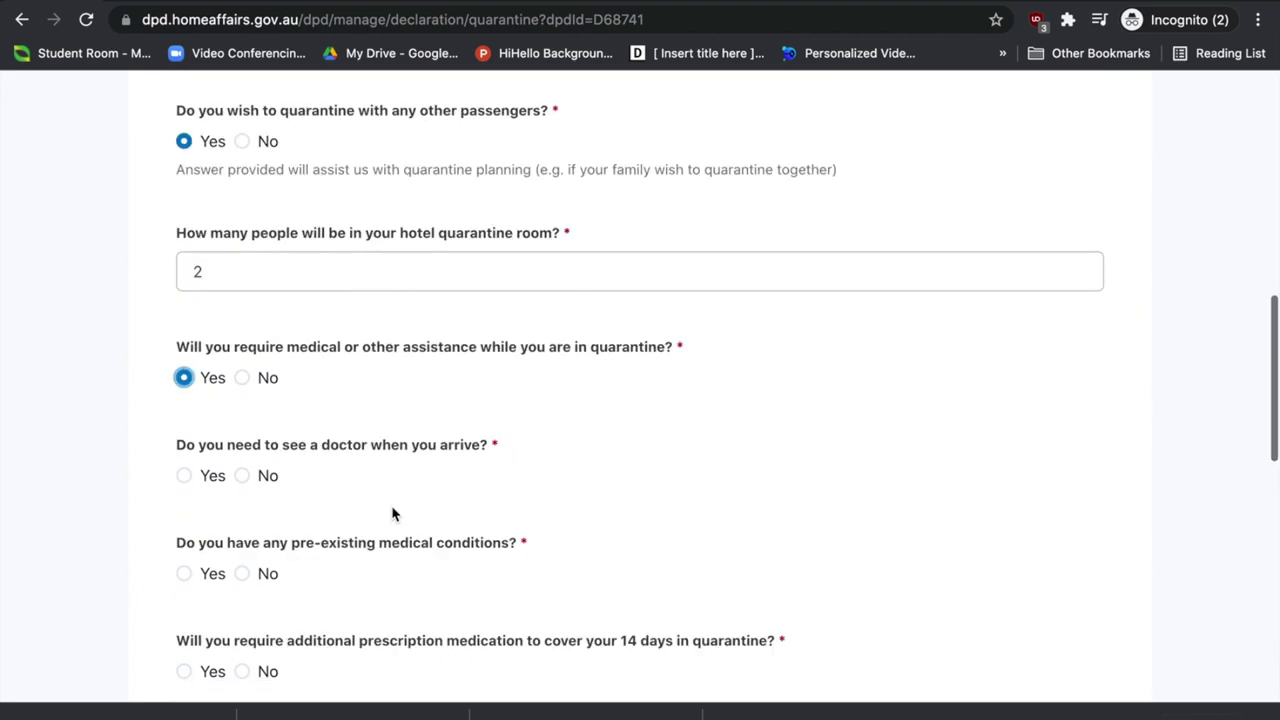
pyautogui.scroll(5, 392, 514)
pyautogui.scroll(-3, 234, 503)
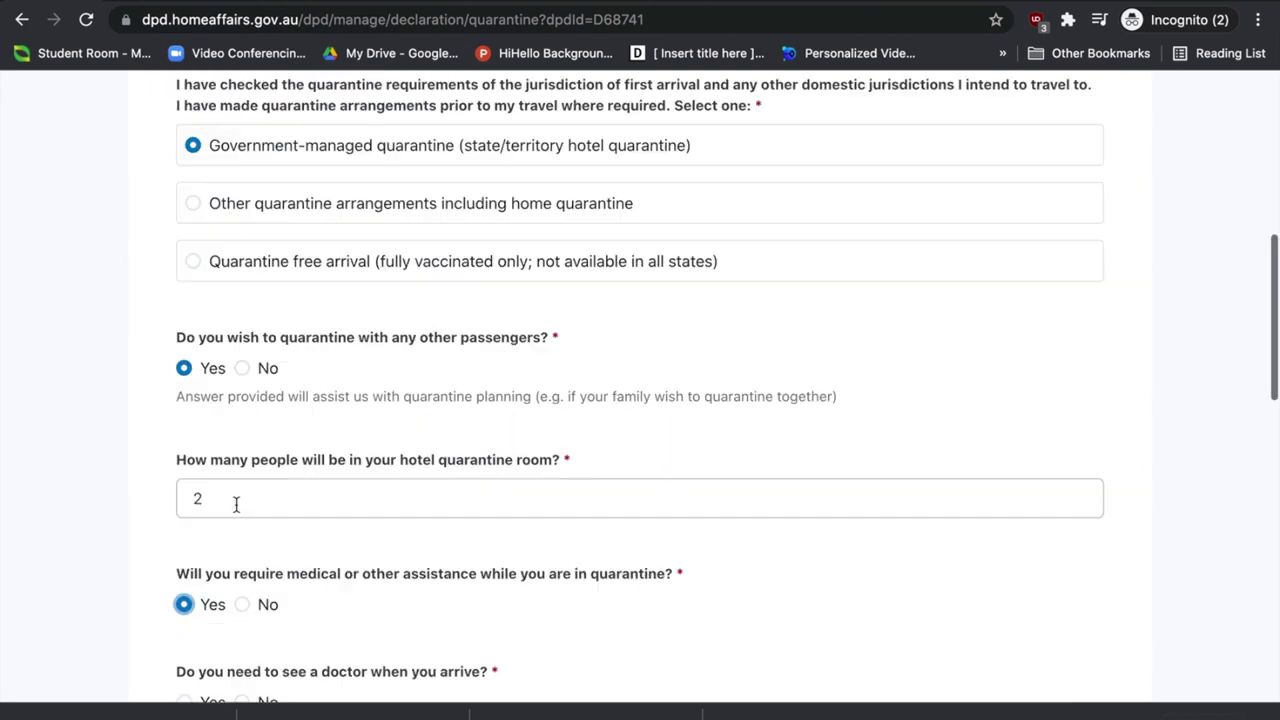
# - Change the quarantine arrangement to Quarantine free arrival (fully vaccinated only) and submit the quarantine declaration
pyautogui.click(221, 207)
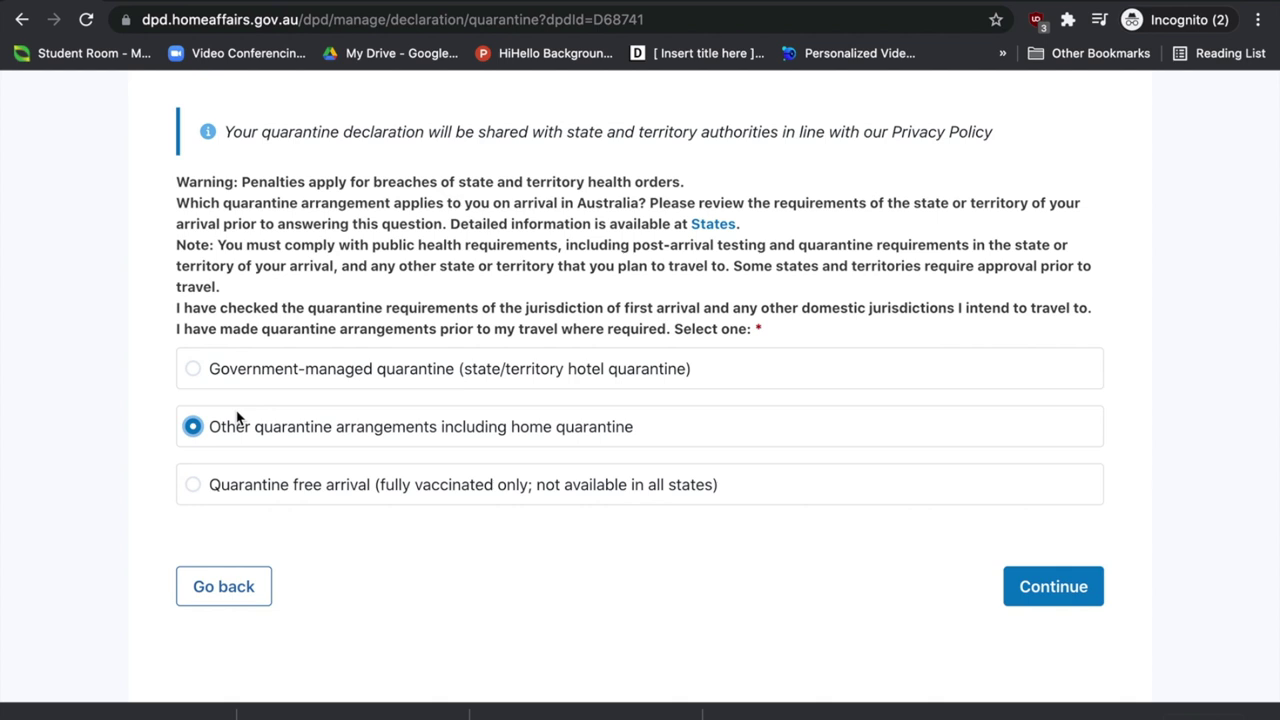
pyautogui.click(201, 493)
pyautogui.click(1047, 592)
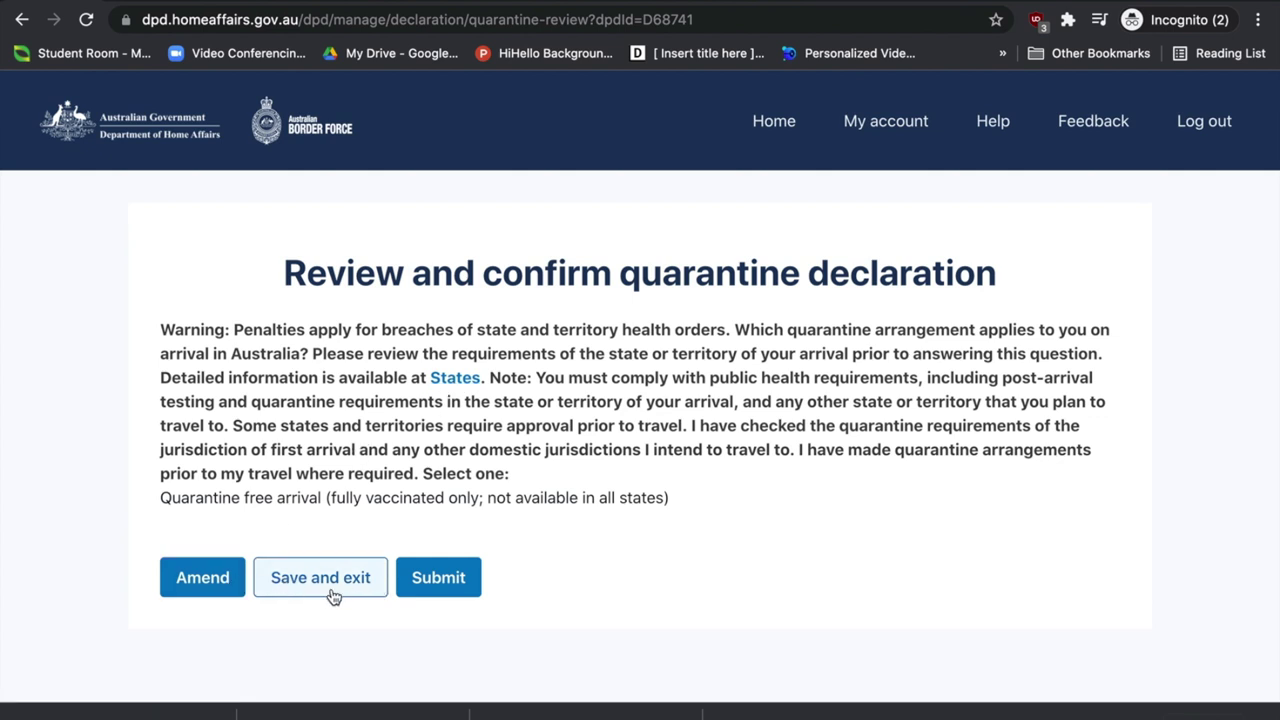
pyautogui.click(431, 596)
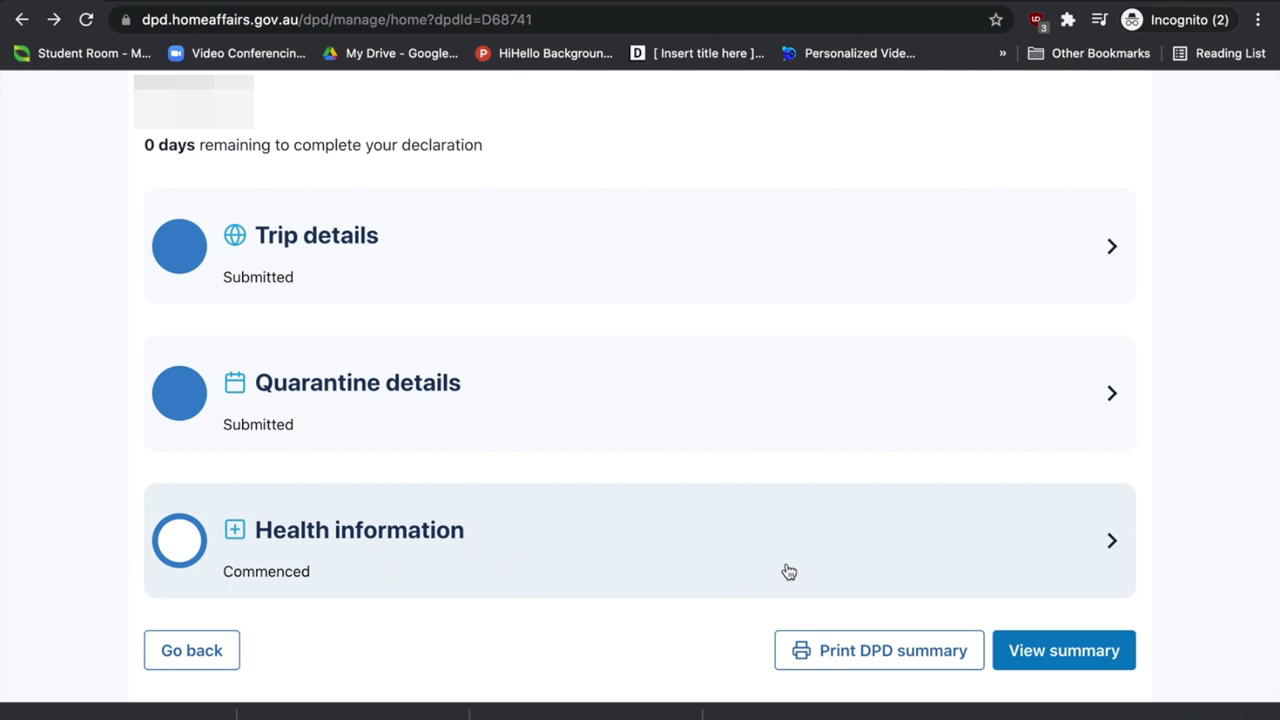
# - Open the Health information section and read the health declaration's opening time, pre-departure testing requirements and first questions
pyautogui.click(788, 571)
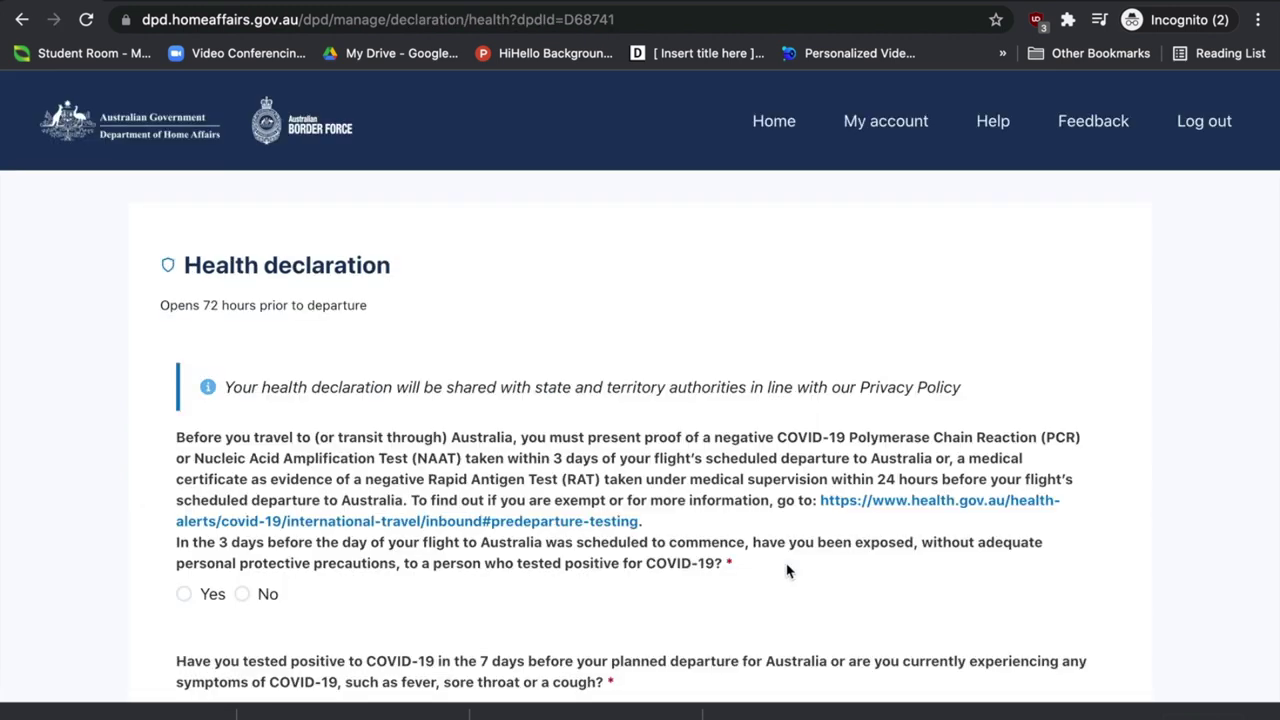
pyautogui.scroll(-2, 786, 571)
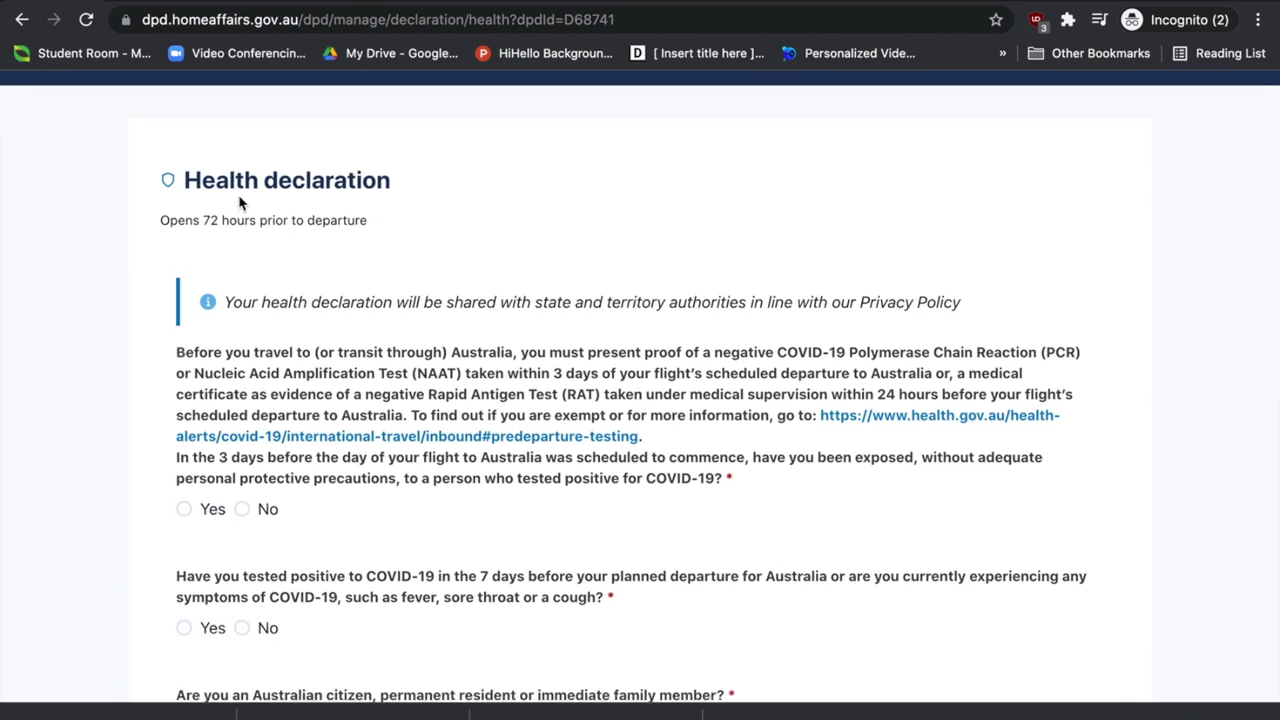
pyautogui.click(163, 220)
pyautogui.moveTo(163, 220); pyautogui.dragTo(375, 234)
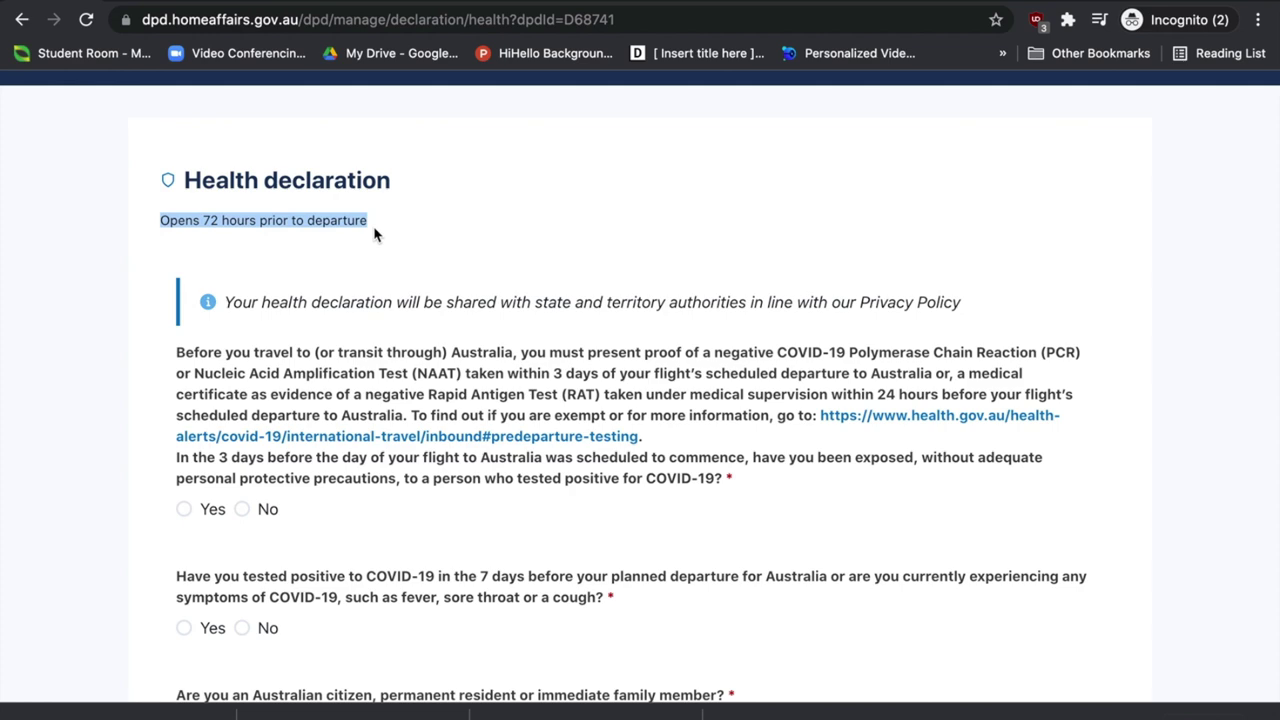
pyautogui.scroll(-2, 375, 234)
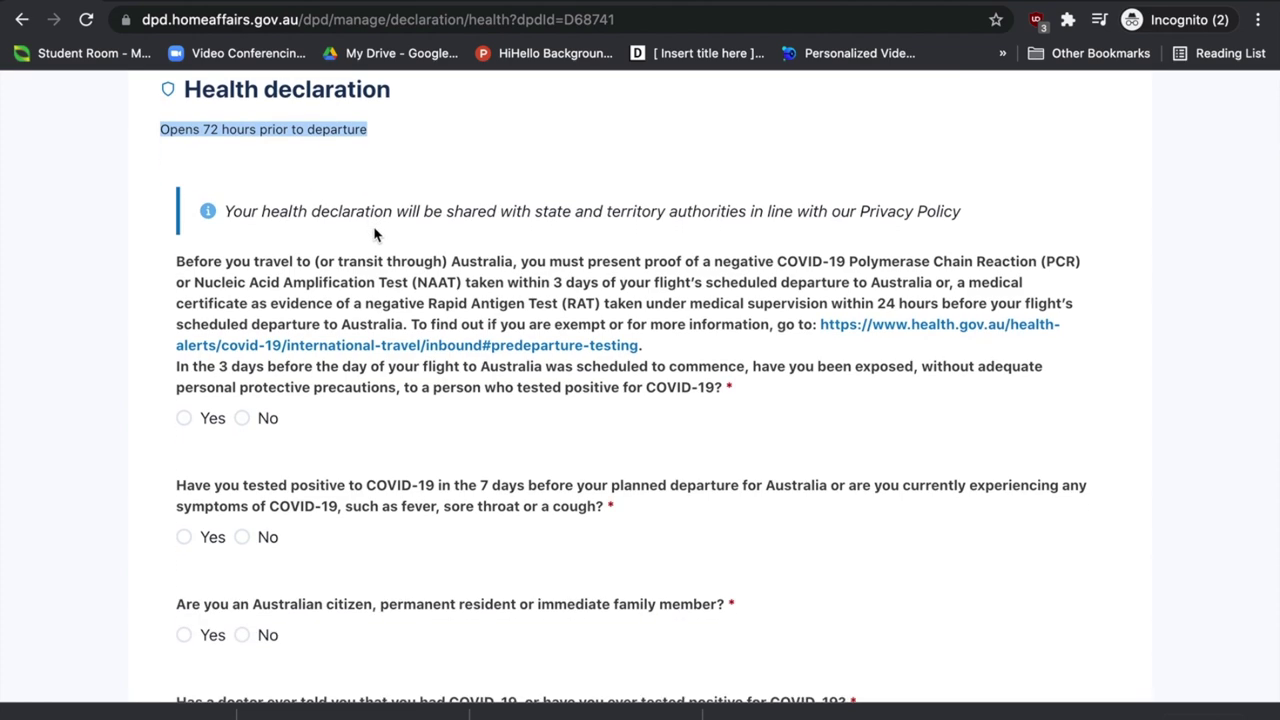
pyautogui.scroll(-1, 375, 234)
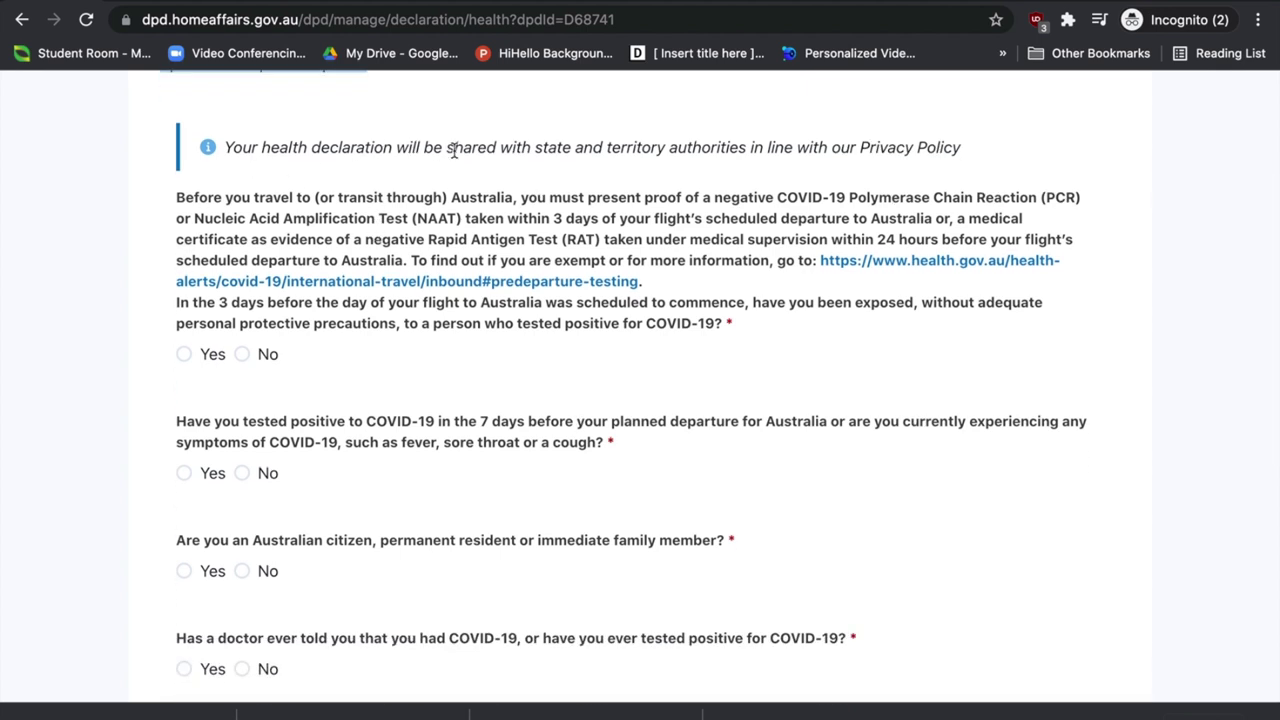
# - Read the pre-departure testing requirements in the health declaration, including the PCR or NAAT and supervised Rapid Antigen Test time limits
pyautogui.scroll(-1, 680, 167)
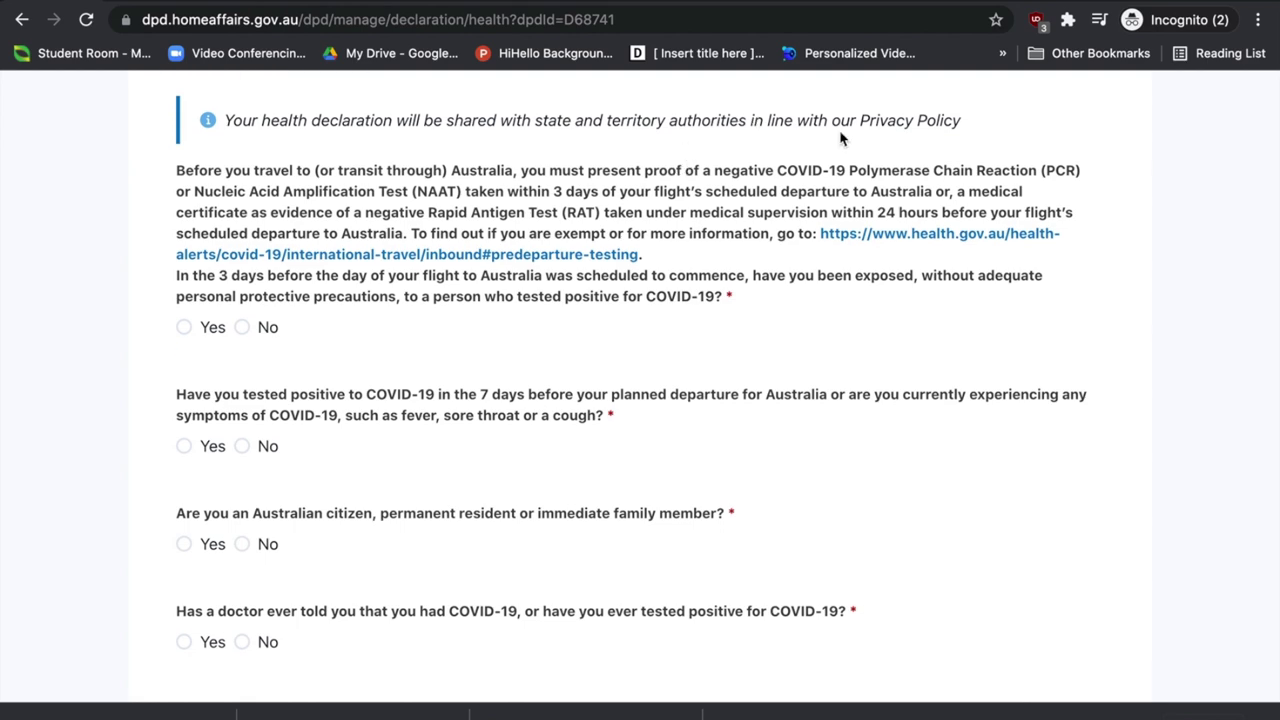
pyautogui.scroll(-2, 565, 360)
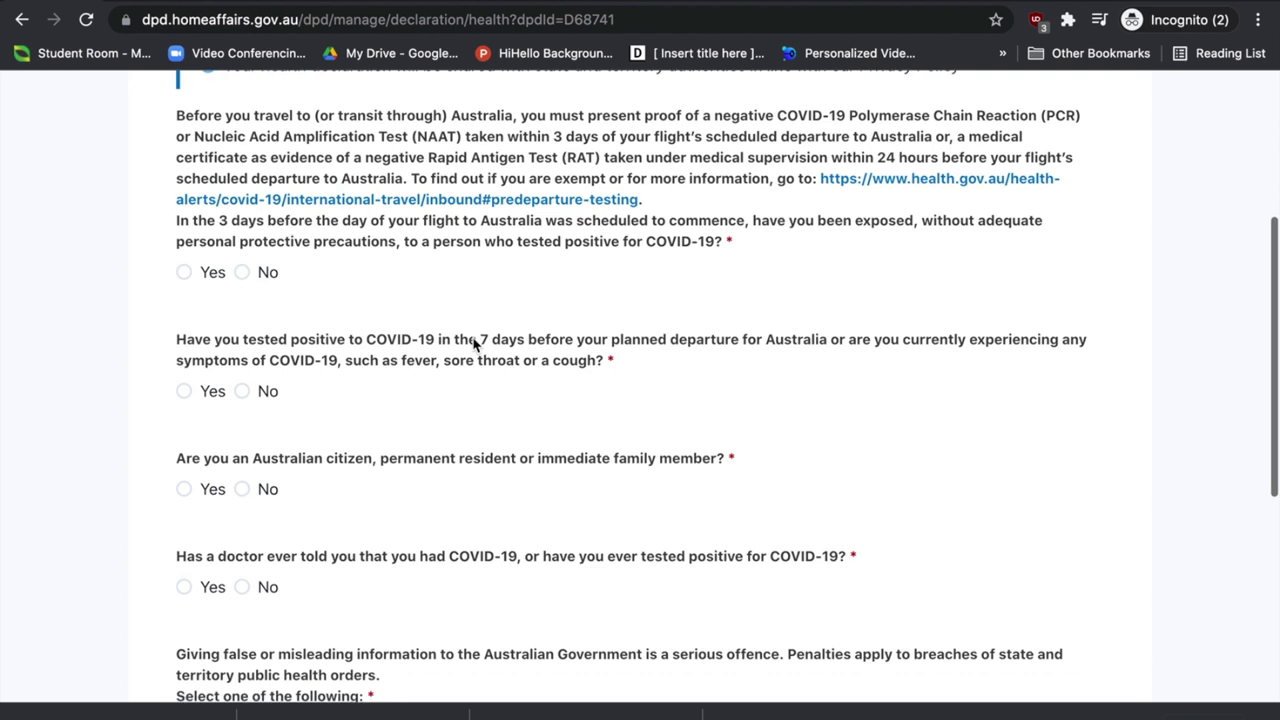
pyautogui.moveTo(182, 115); pyautogui.dragTo(838, 143)
pyautogui.moveTo(957, 136); pyautogui.dragTo(405, 180)
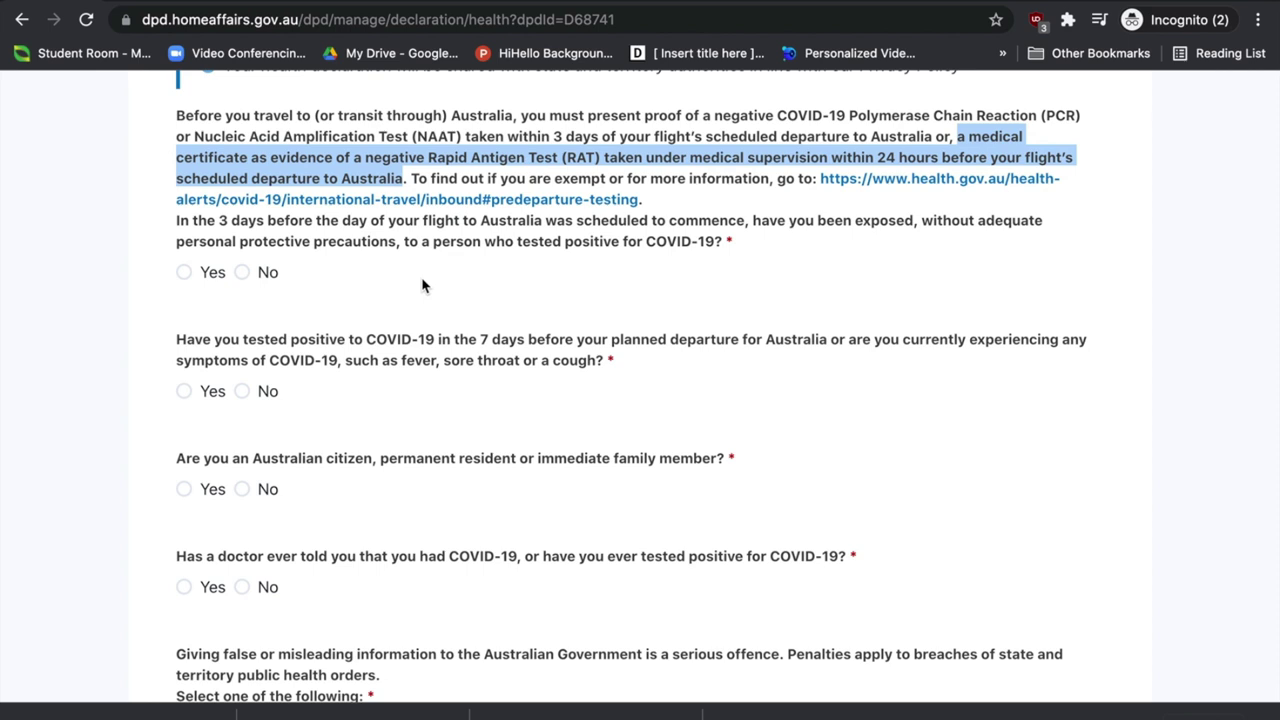
pyautogui.scroll(-1, 600, 230)
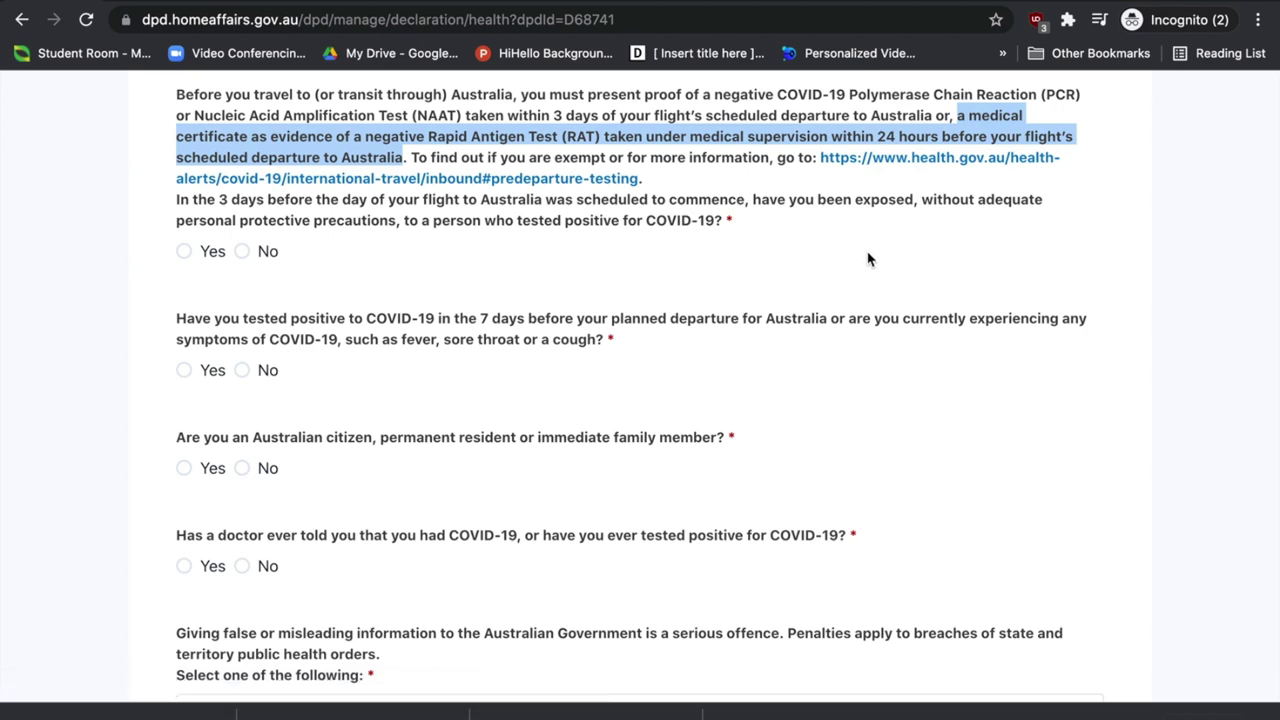
pyautogui.scroll(2, 351, 289)
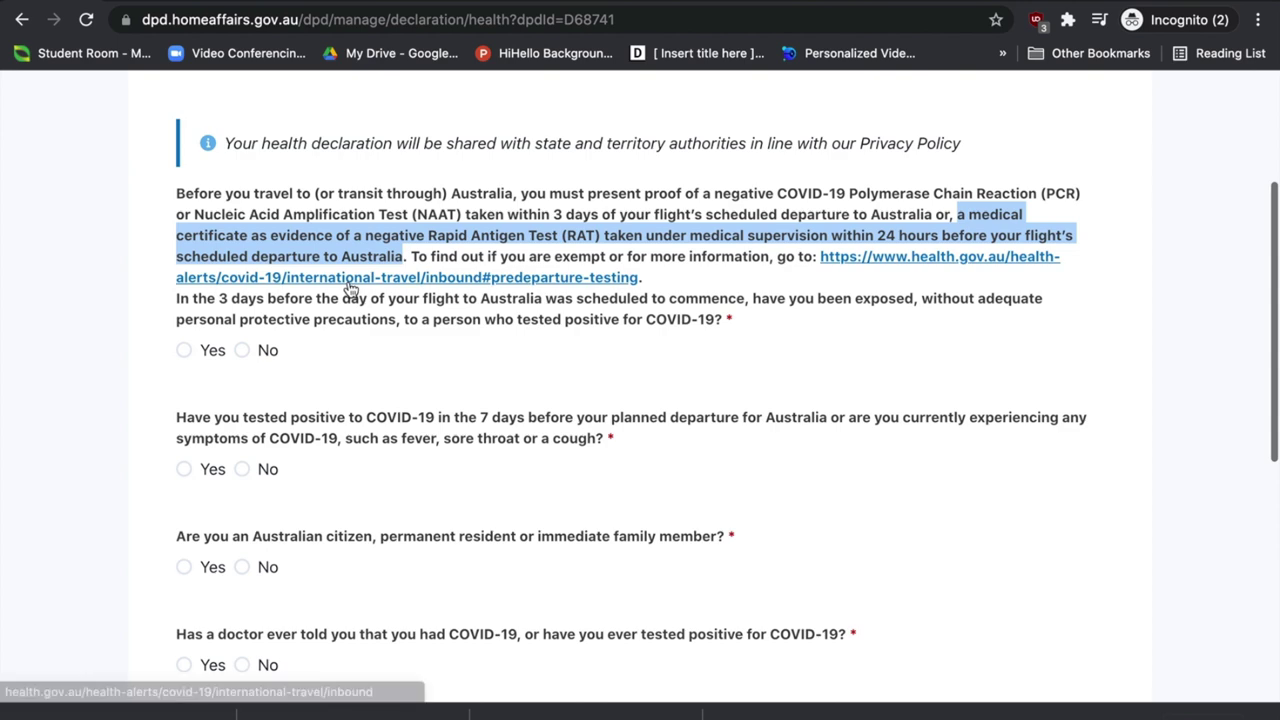
pyautogui.scroll(-1, 349, 286)
pyautogui.click(176, 262)
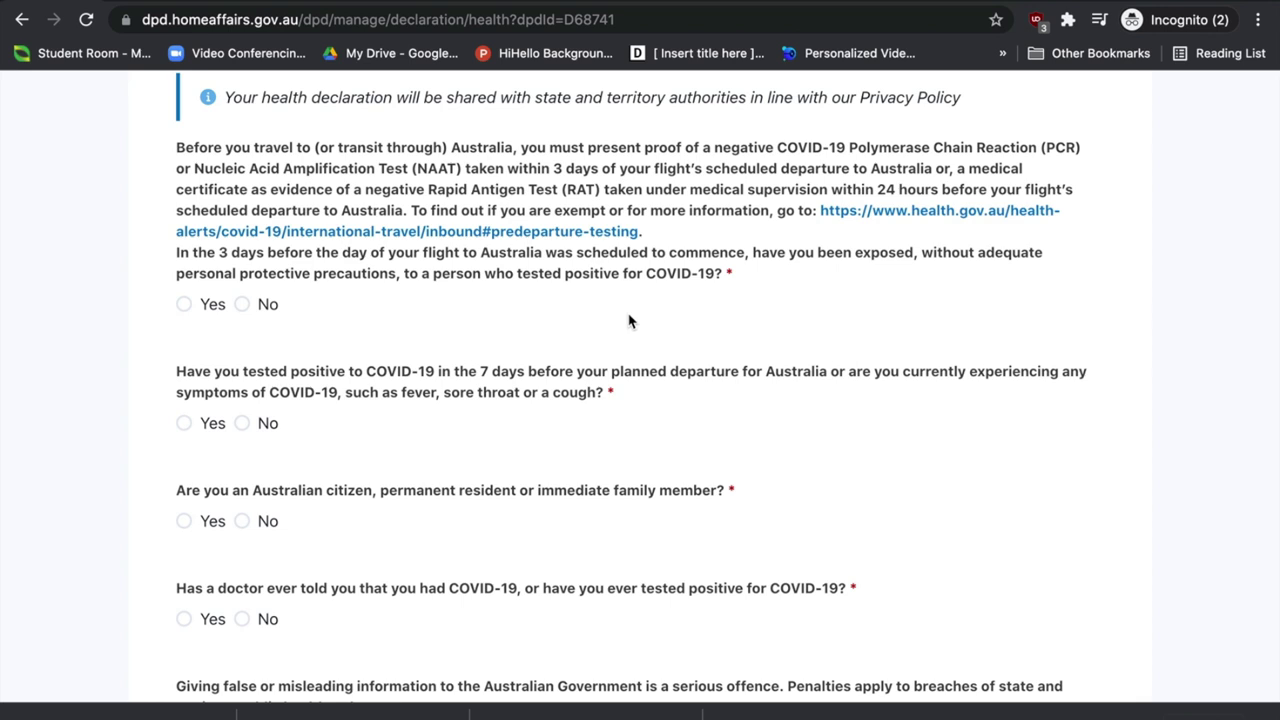
# - Answer No to the question on exposure to a positive person and No to the question on a recent positive test or symptoms
pyautogui.click(184, 305)
pyautogui.click(243, 305)
pyautogui.scroll(-2, 200, 305)
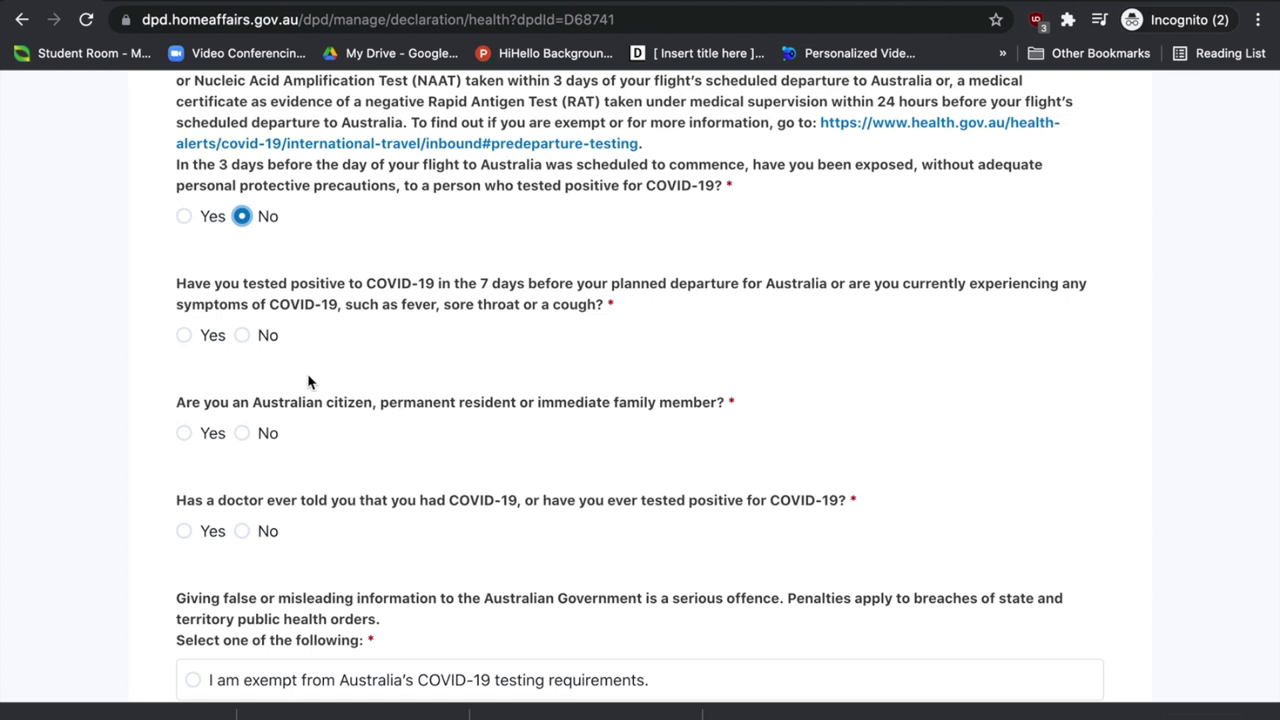
pyautogui.click(183, 336)
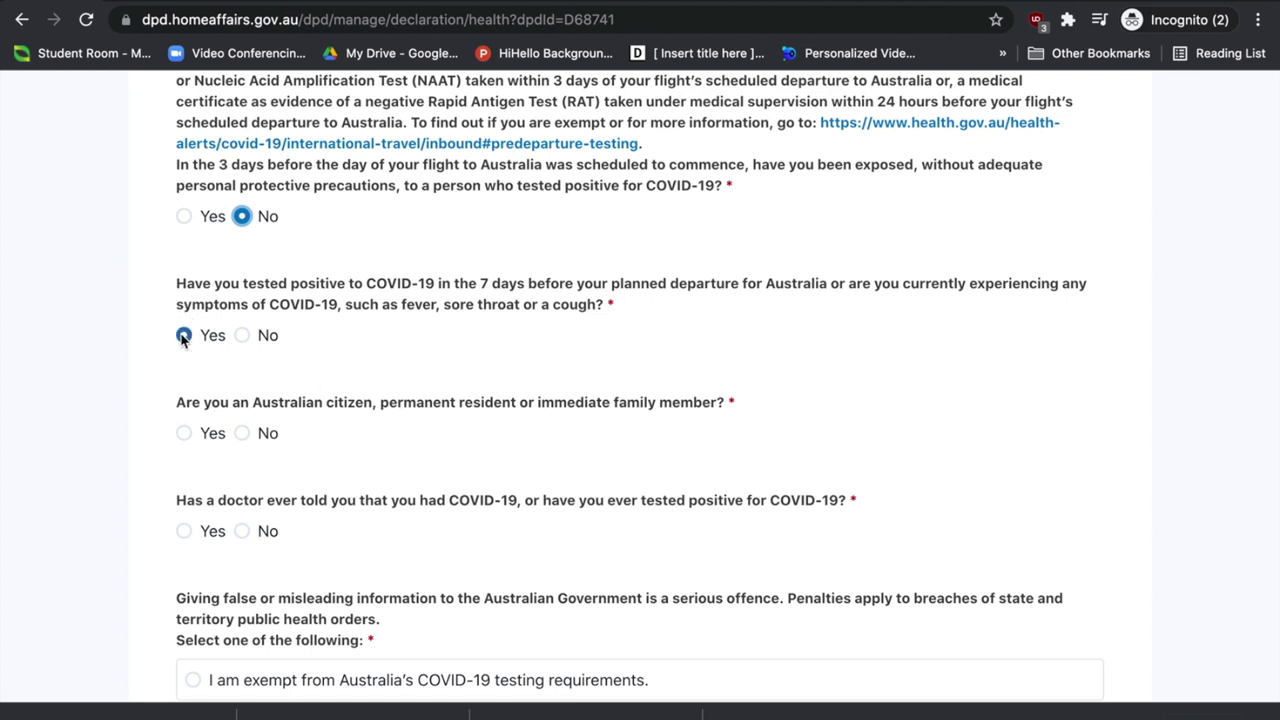
pyautogui.click(242, 335)
# - Answer No to the question on being an Australian citizen, permanent resident or immediate family member
pyautogui.scroll(-2, 290, 425)
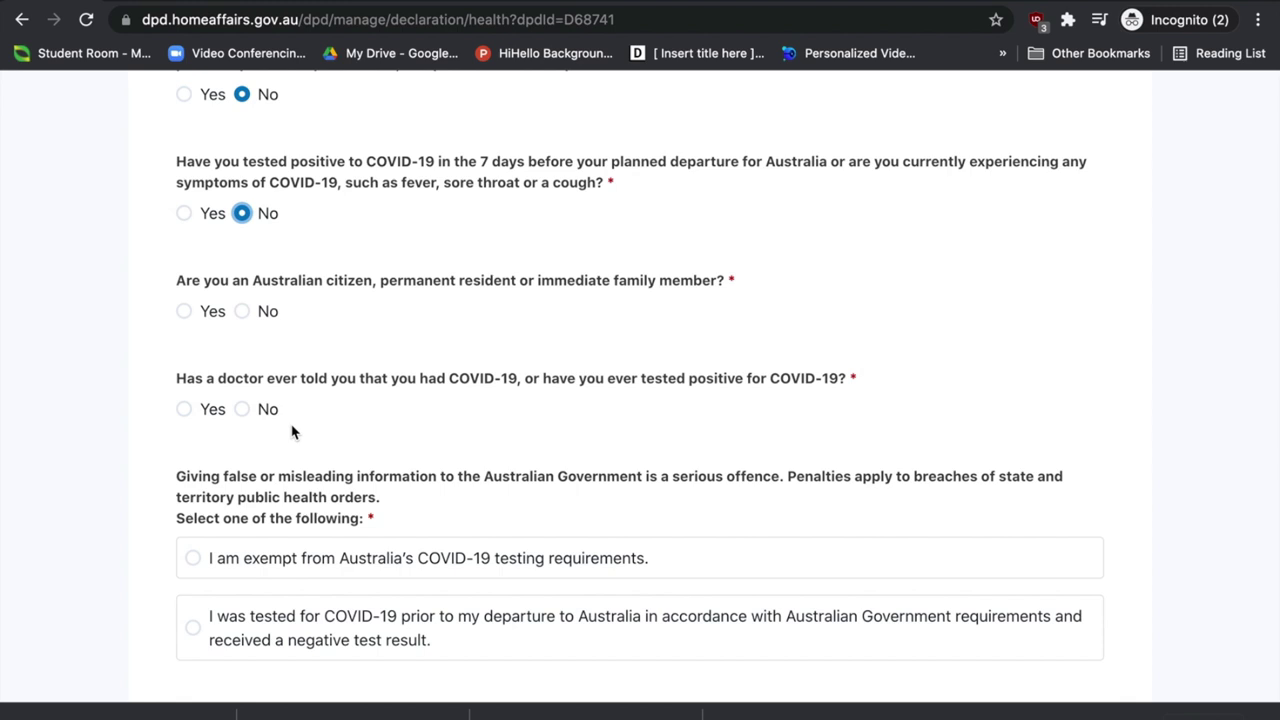
pyautogui.click(183, 312)
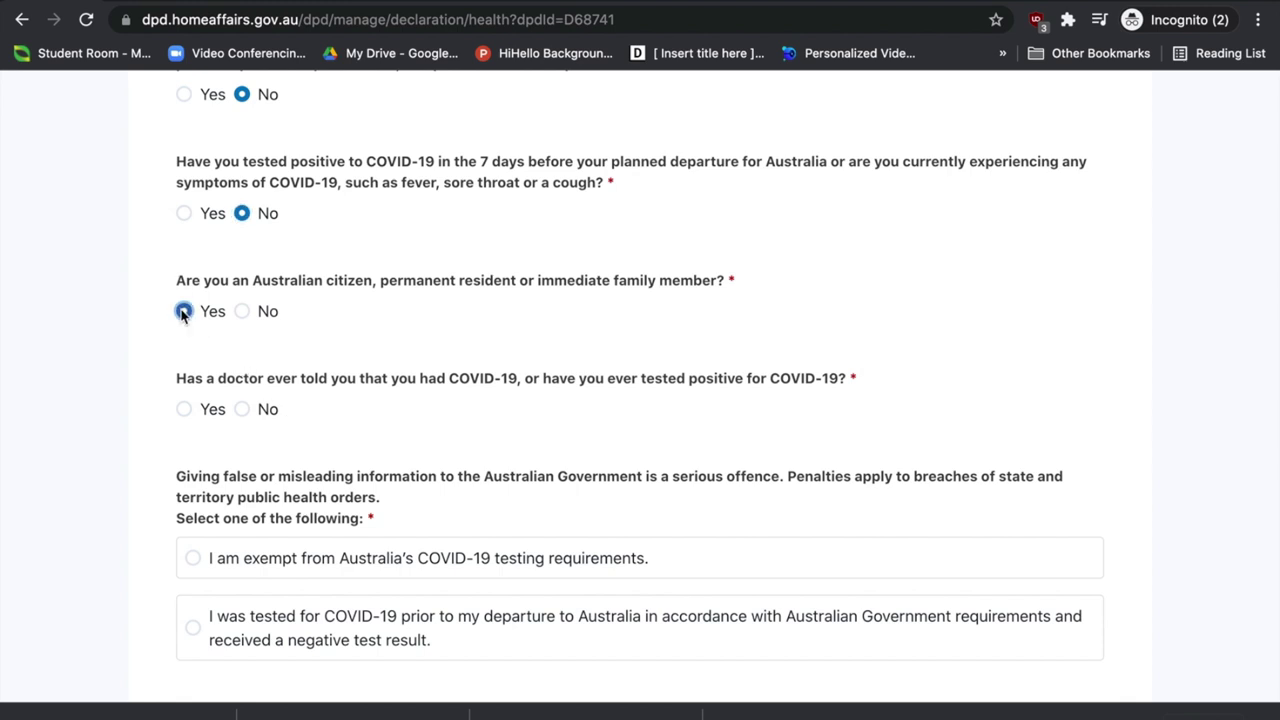
pyautogui.click(242, 313)
# - Try Yes for ever having had COVID-19, look through the diagnosis date and country questions, and set the answer to No
pyautogui.scroll(-2, 229, 400)
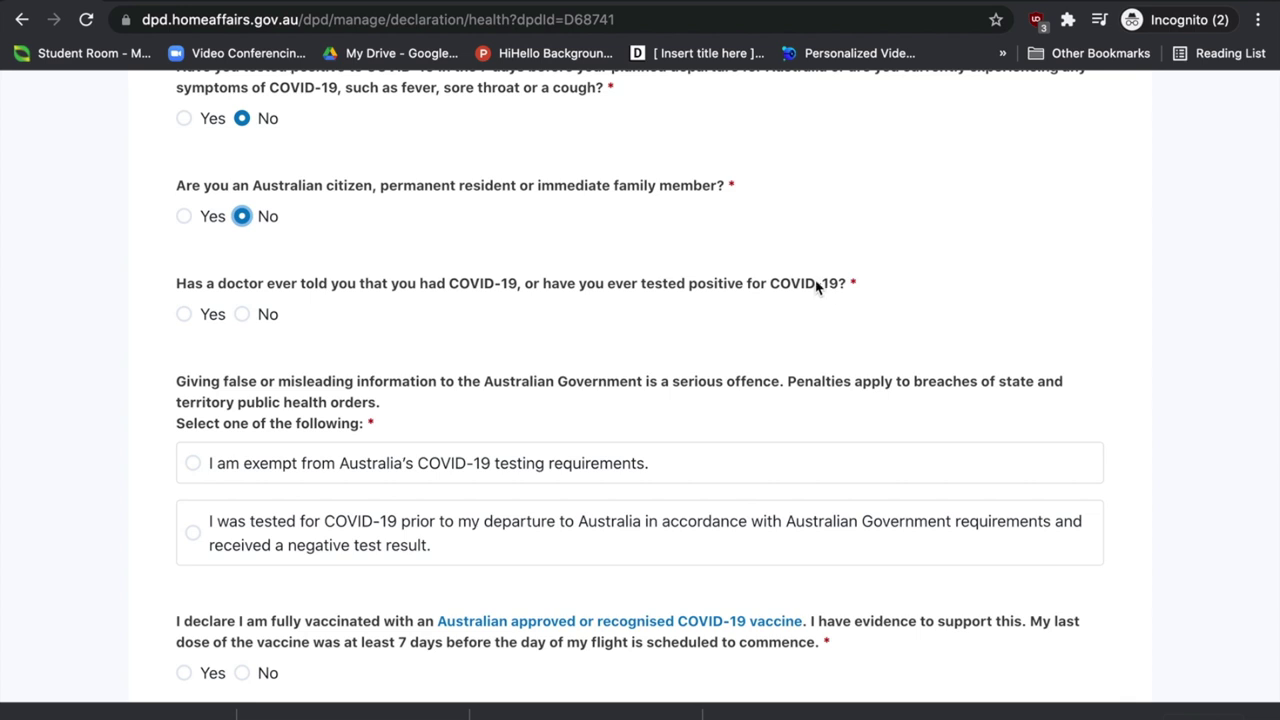
pyautogui.click(184, 315)
pyautogui.scroll(-2, 250, 338)
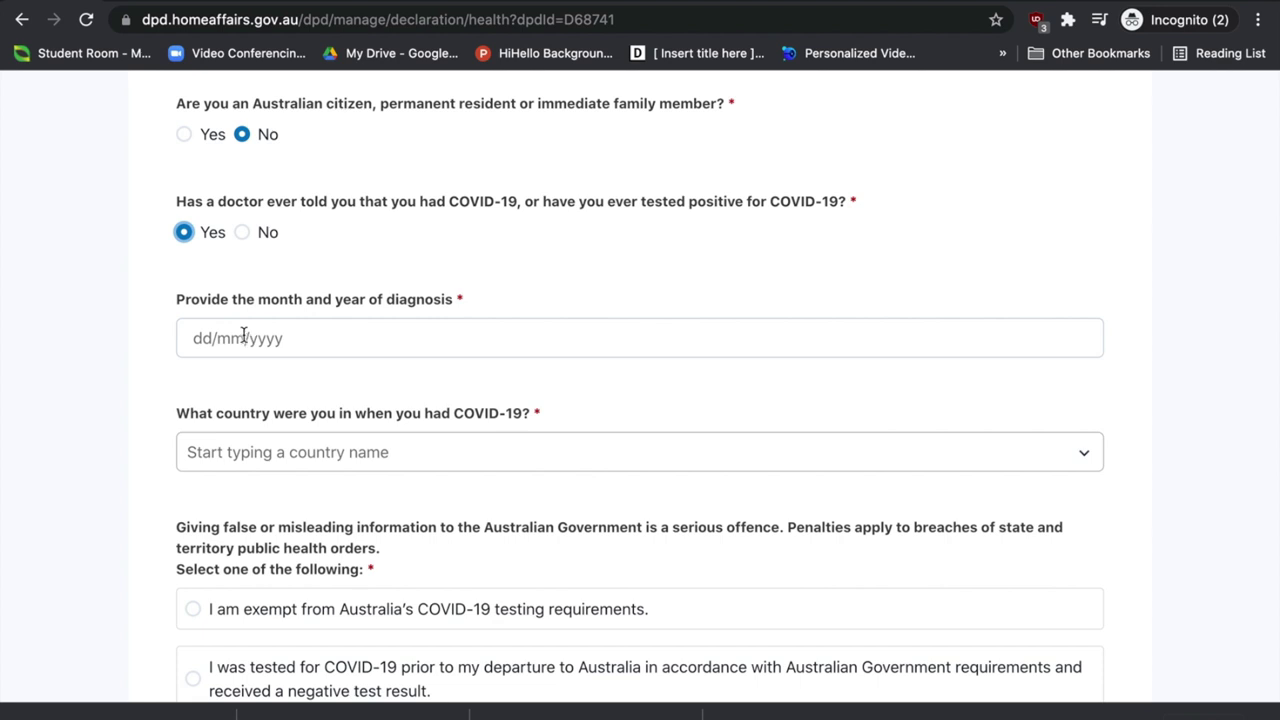
pyautogui.moveTo(184, 299); pyautogui.dragTo(466, 308)
pyautogui.scroll(-1, 206, 380)
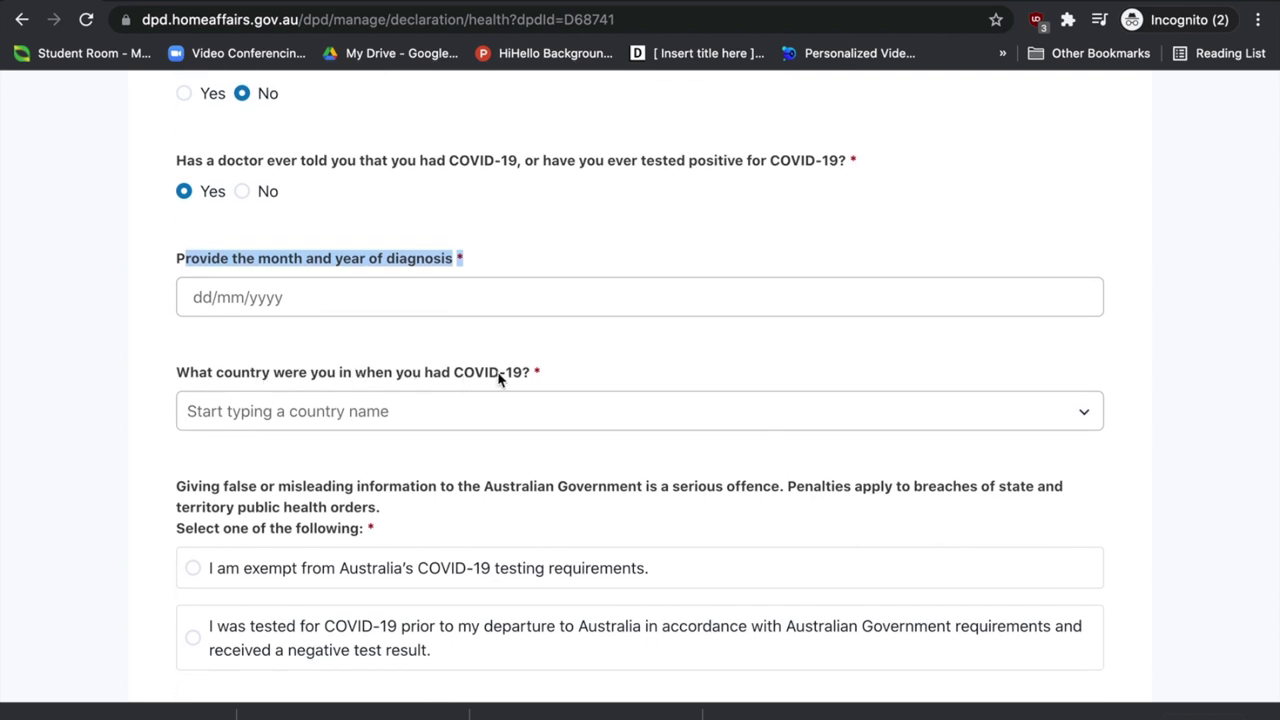
pyautogui.click(326, 303)
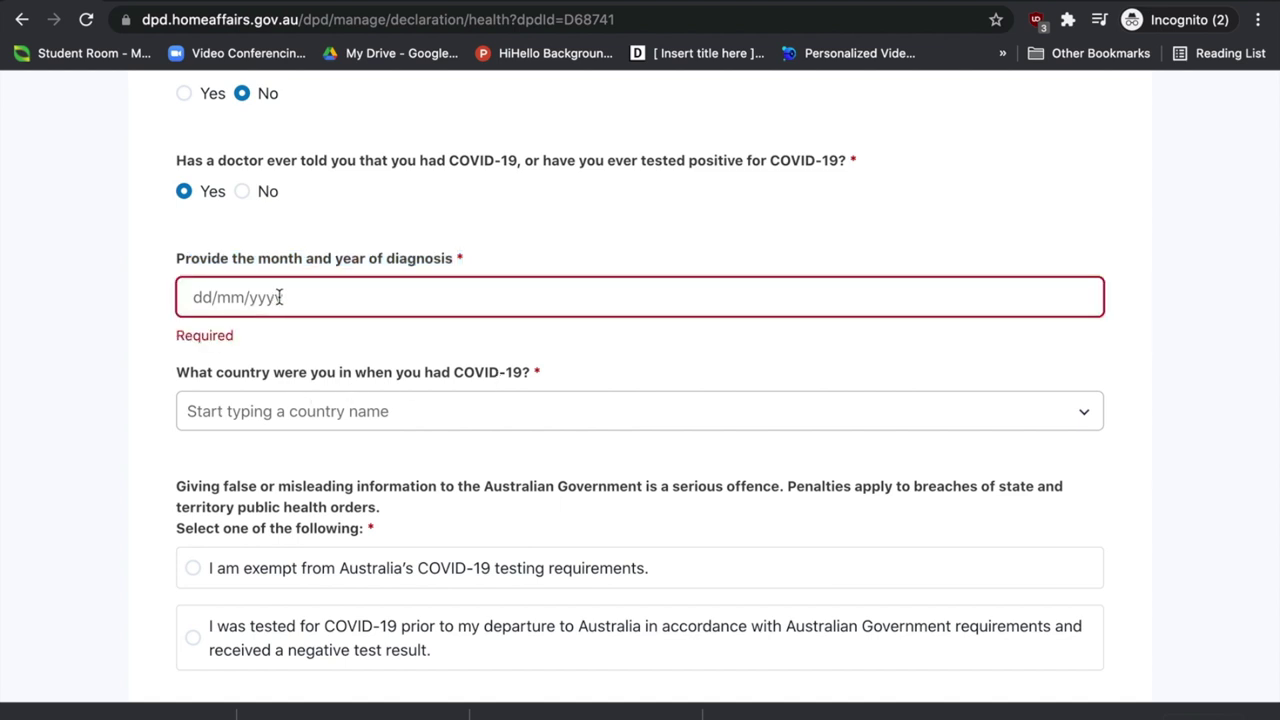
pyautogui.click(265, 410)
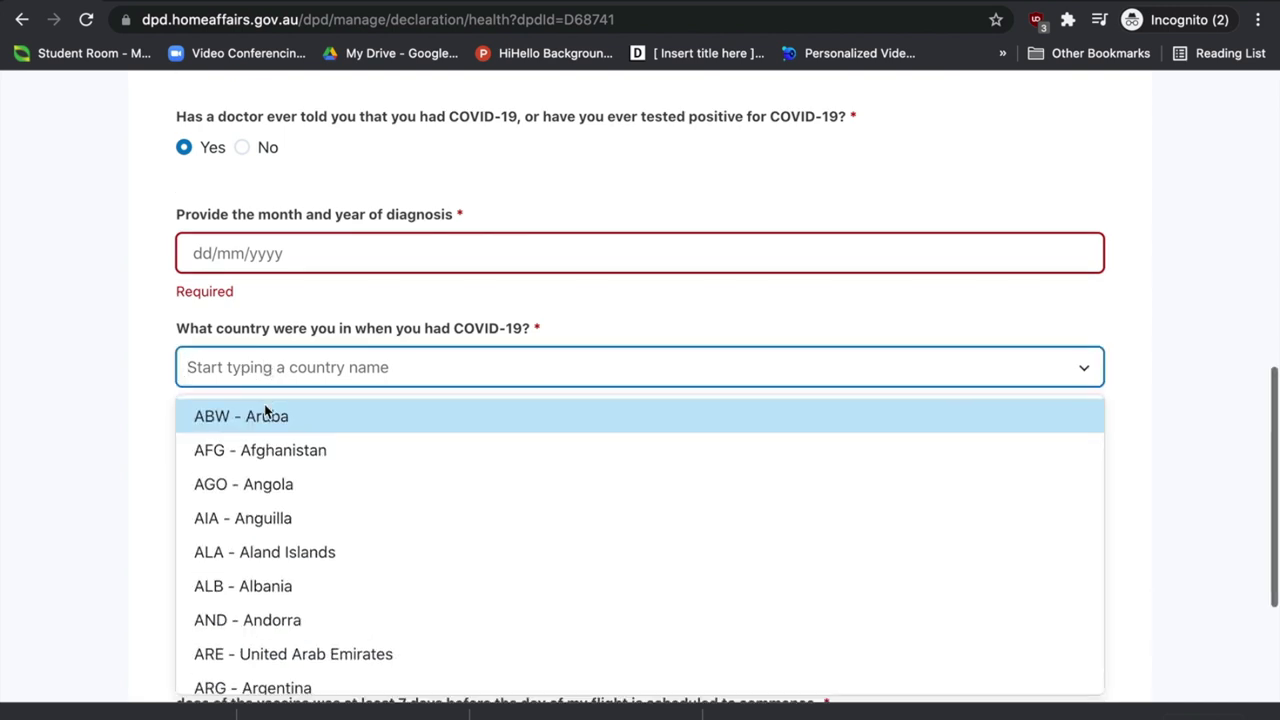
pyautogui.click(132, 418)
pyautogui.scroll(1, 329, 306)
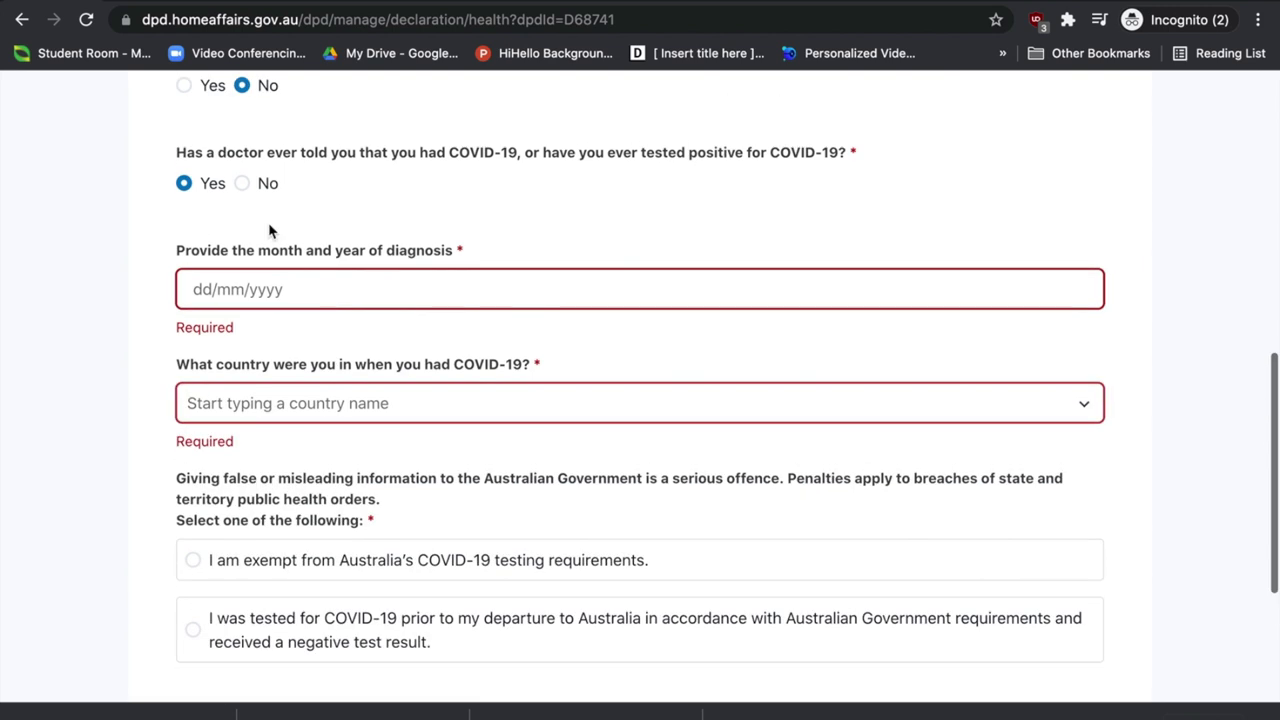
pyautogui.click(242, 183)
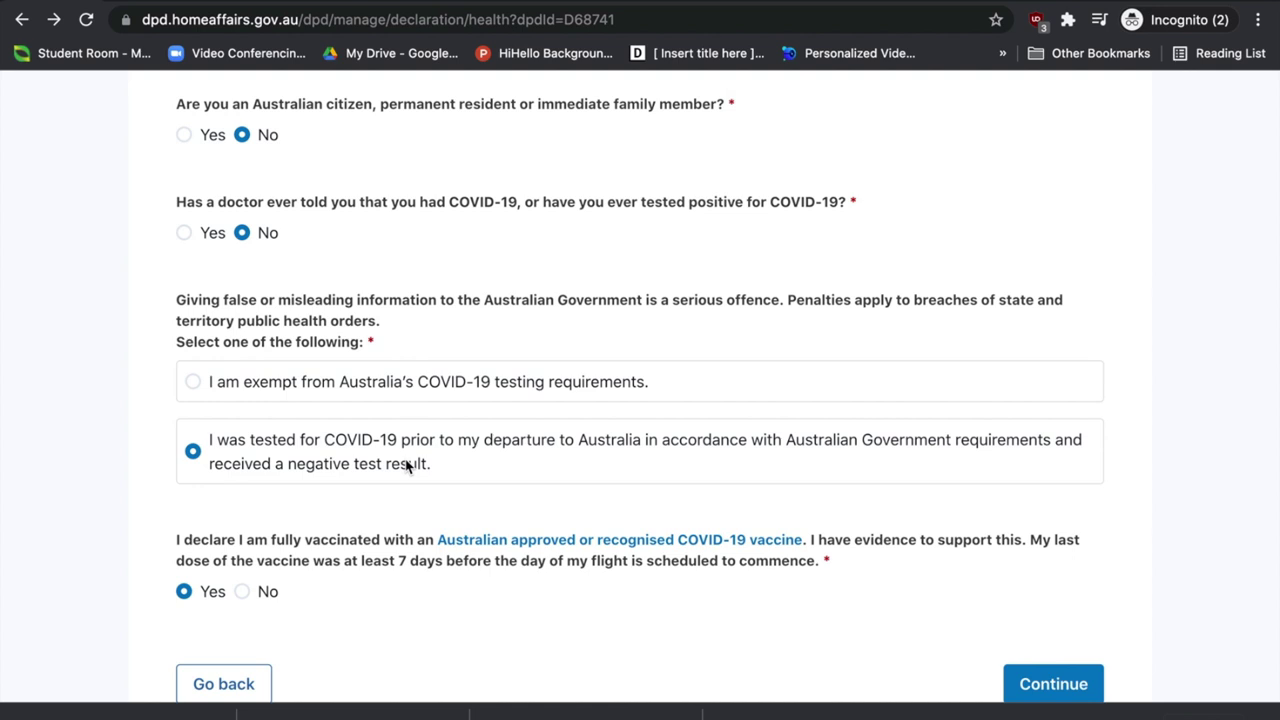
# - Declare a negative COVID-19 test prior to departure, answer Yes to being fully vaccinated, and continue to the vaccination details
pyautogui.click(424, 398)
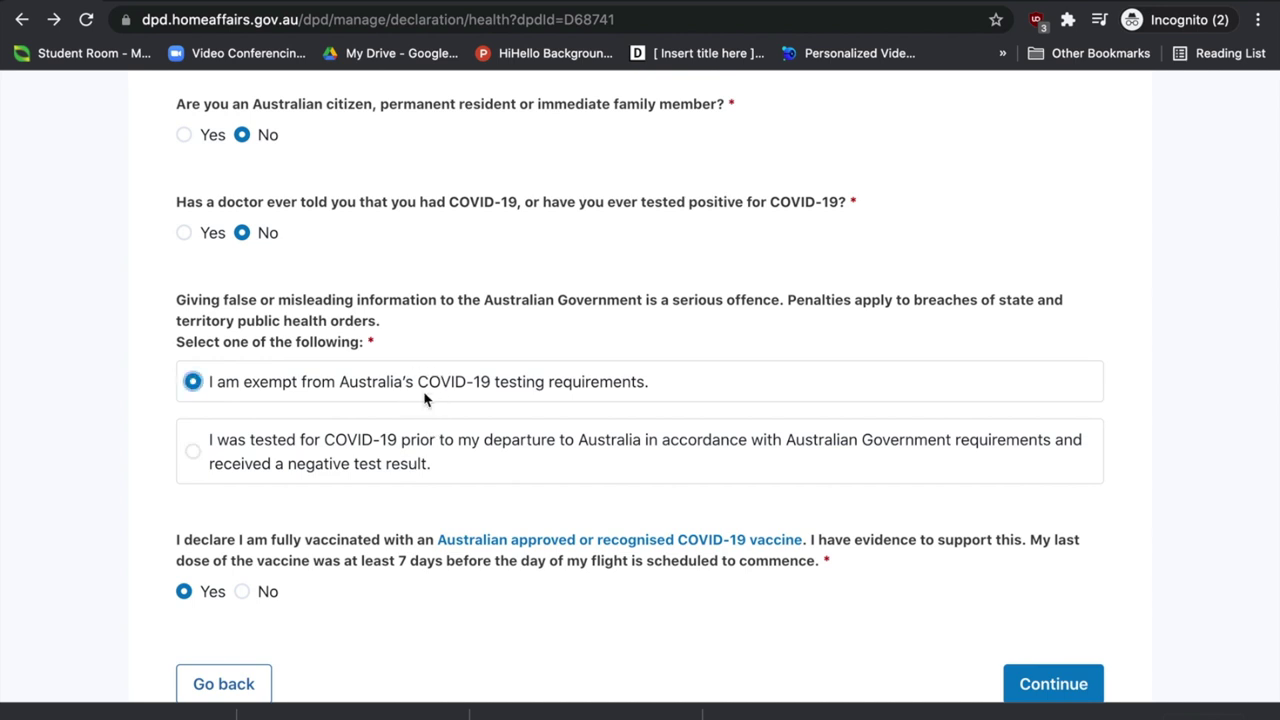
pyautogui.click(407, 462)
pyautogui.scroll(-2, 407, 458)
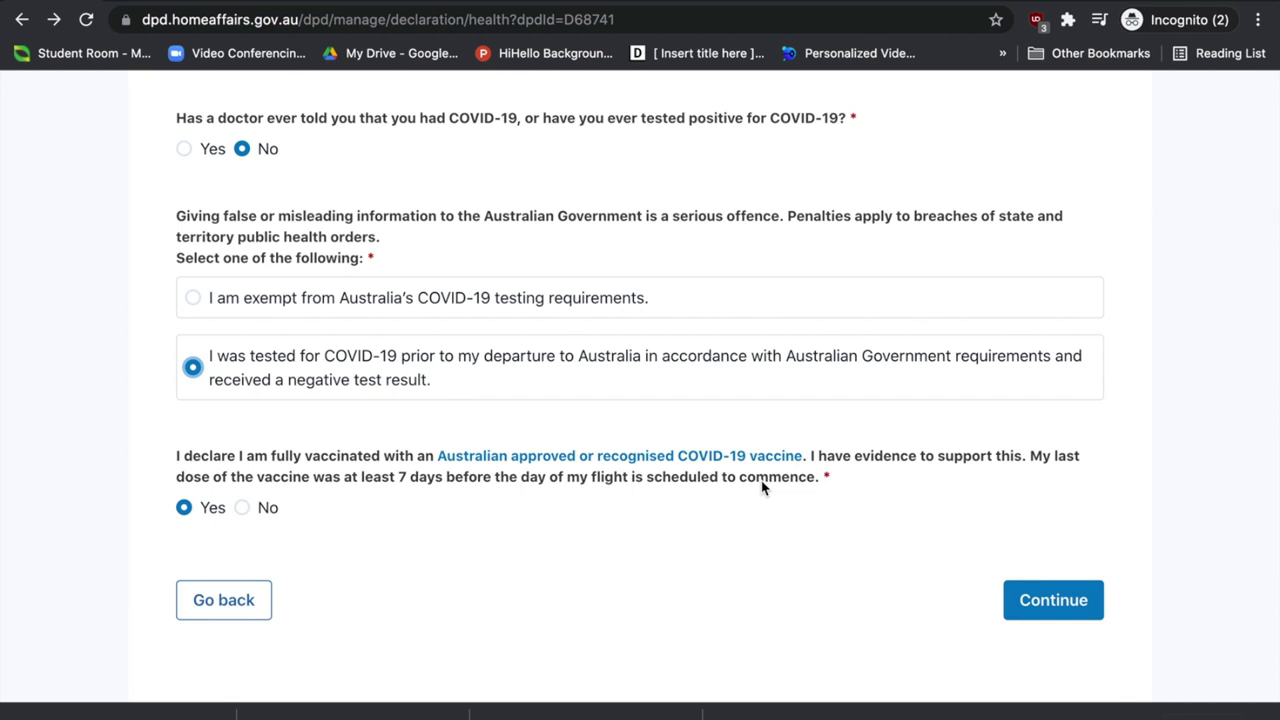
pyautogui.click(186, 507)
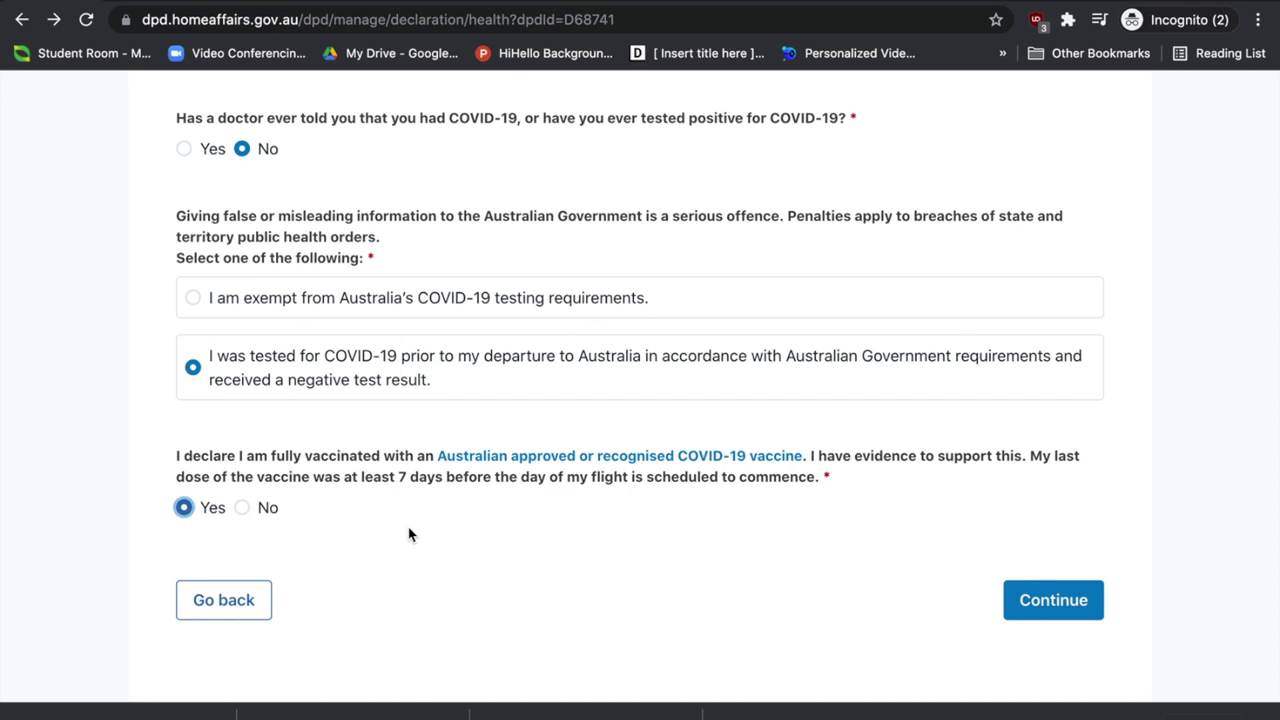
pyautogui.click(1025, 601)
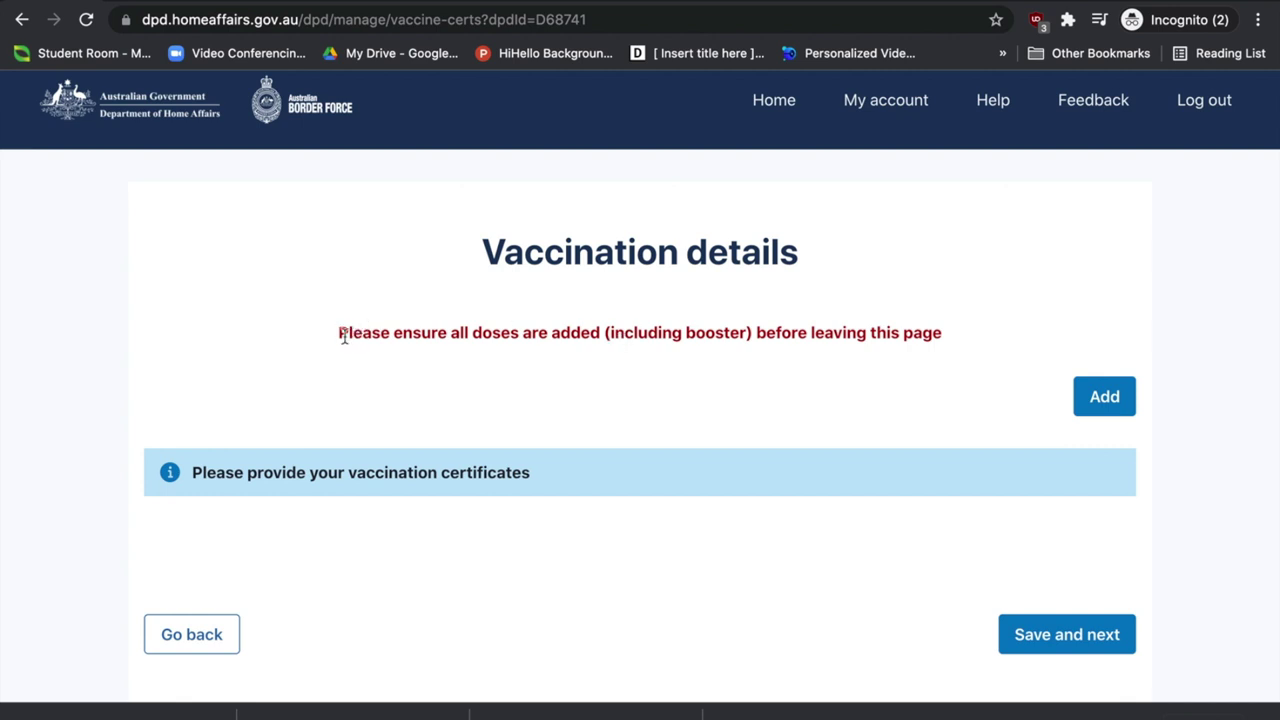
# - Read the reminder to add all doses and start adding a COVID-19 vaccination certificate with manually entered details
pyautogui.moveTo(340, 334); pyautogui.dragTo(945, 347)
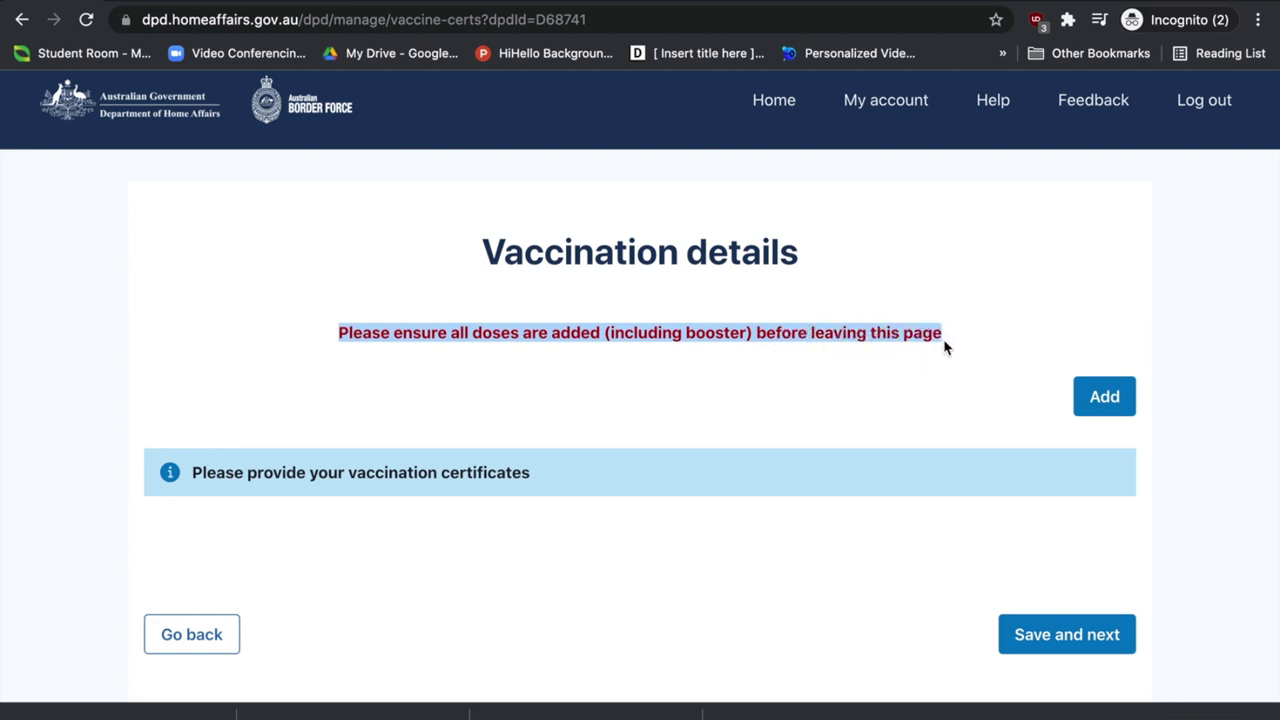
pyautogui.click(1097, 399)
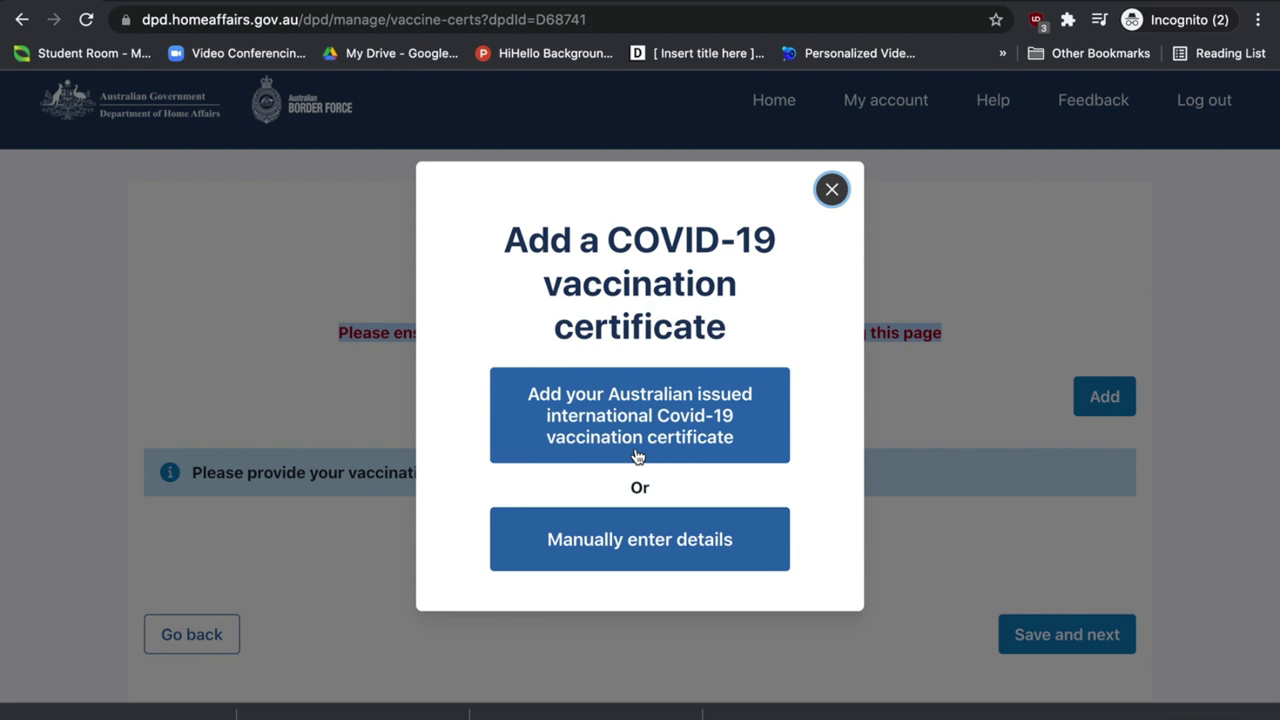
pyautogui.click(622, 545)
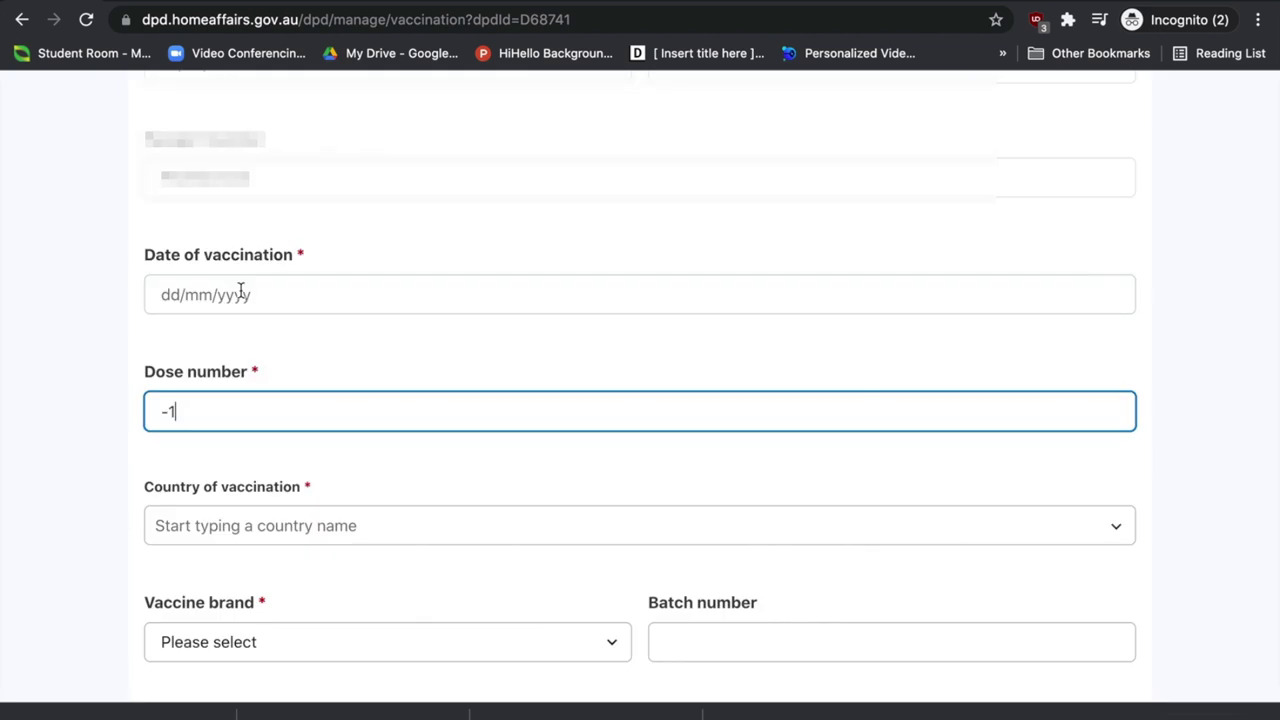
# - Look at the calendar for the date of vaccination without choosing a date, and set the dose number to 1
pyautogui.click(243, 289)
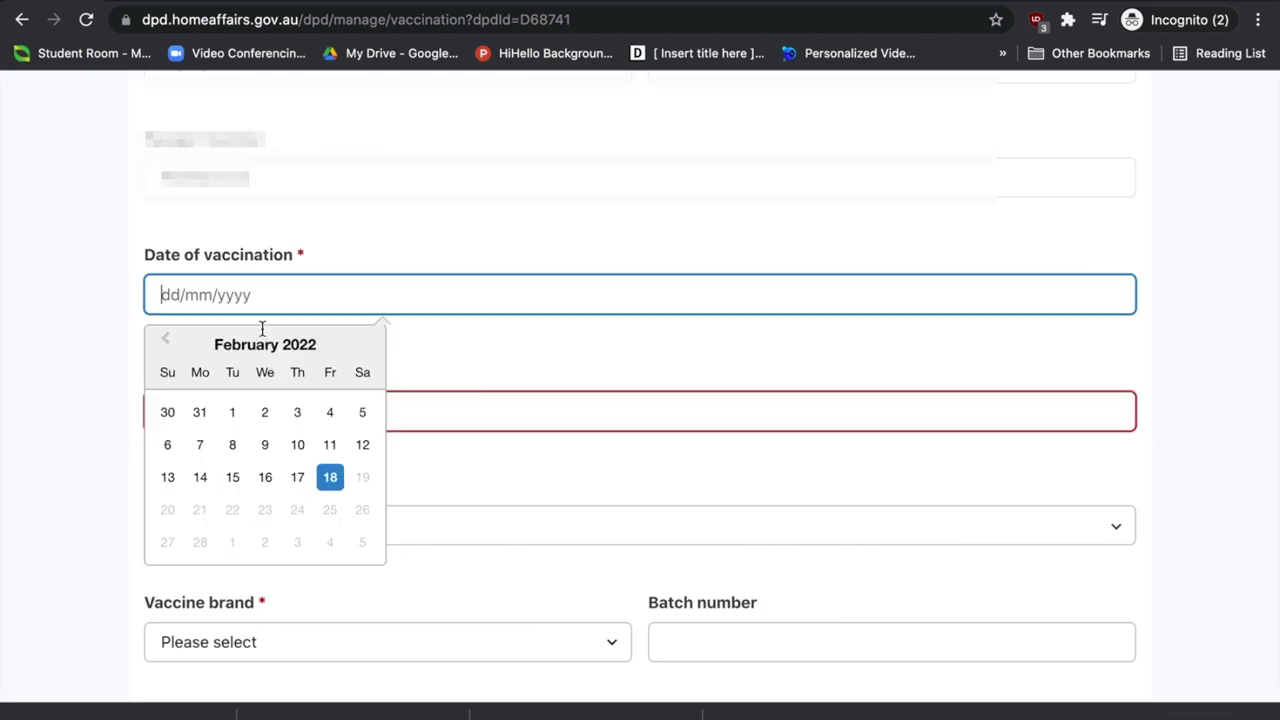
pyautogui.click(475, 260)
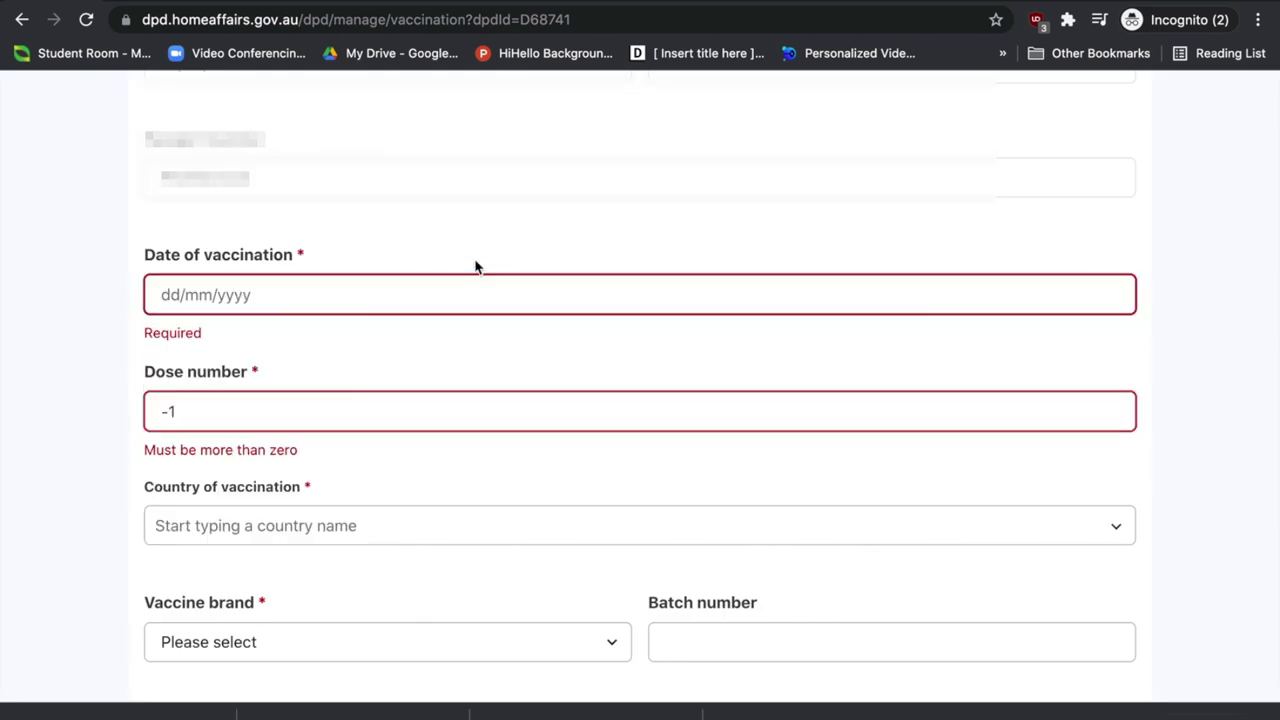
pyautogui.scroll(-1, 460, 280)
pyautogui.click(349, 355)
pyautogui.doubleClick(349, 356)
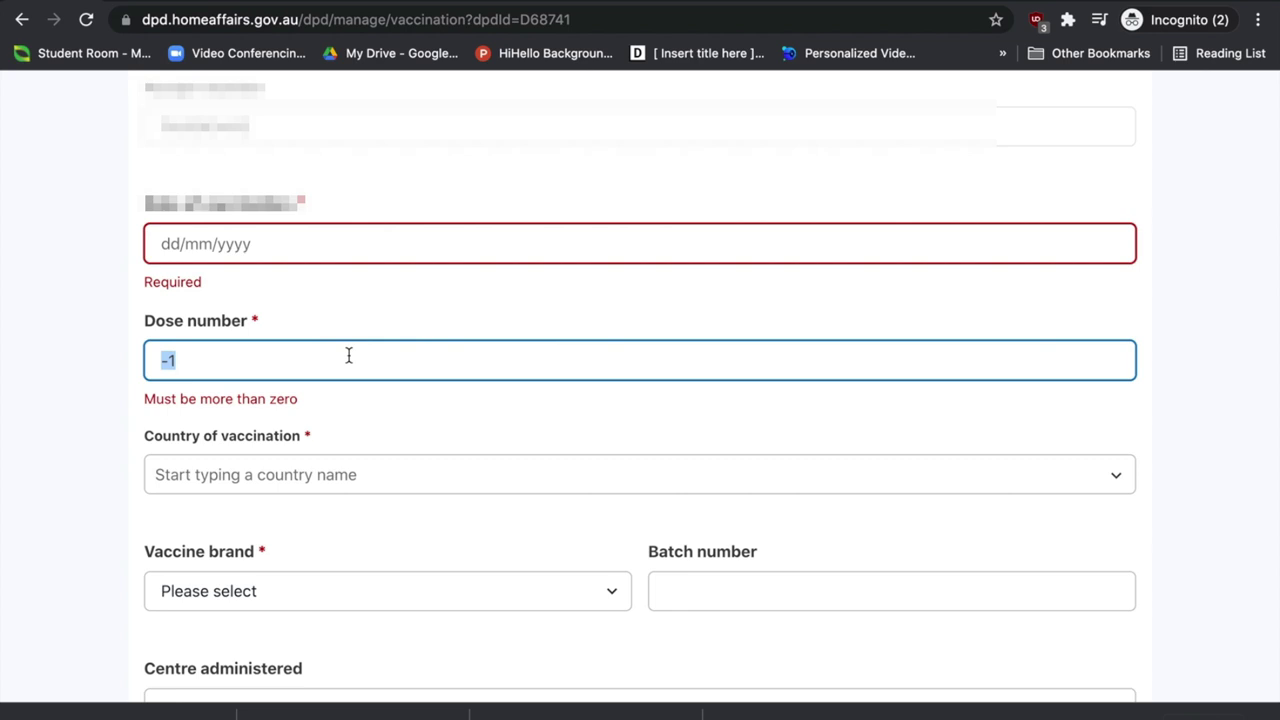
pyautogui.write('1')
# - Examine the remaining vaccination fields, from country, vaccine brand and batch number to centre administered, disease targeted and certificate upload
pyautogui.click(156, 474)
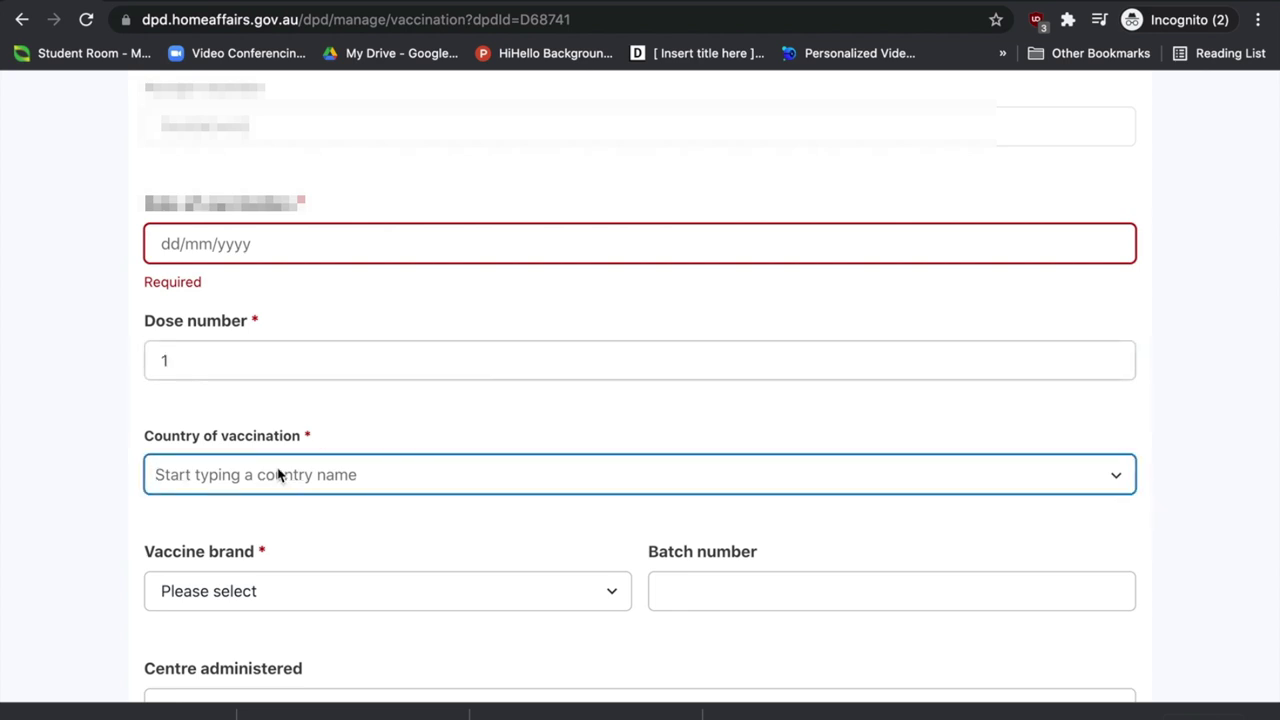
pyautogui.scroll(-3, 279, 477)
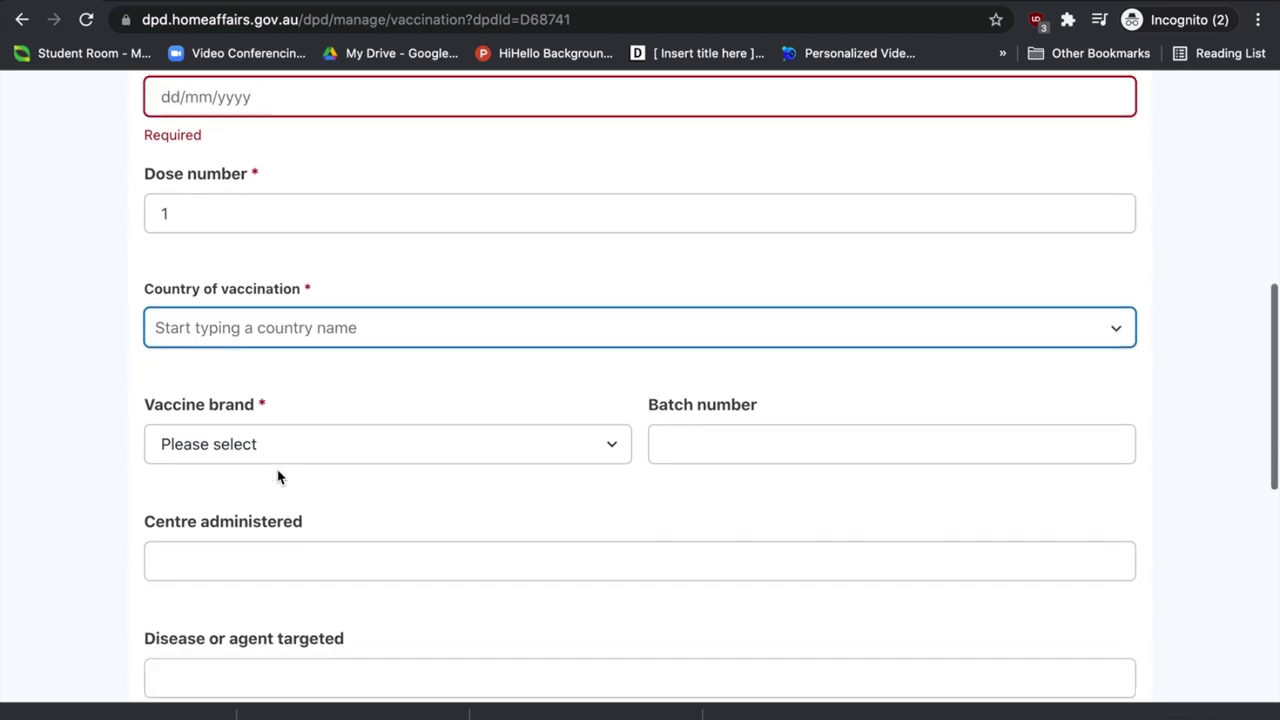
pyautogui.click(294, 433)
pyautogui.scroll(-3, 278, 515)
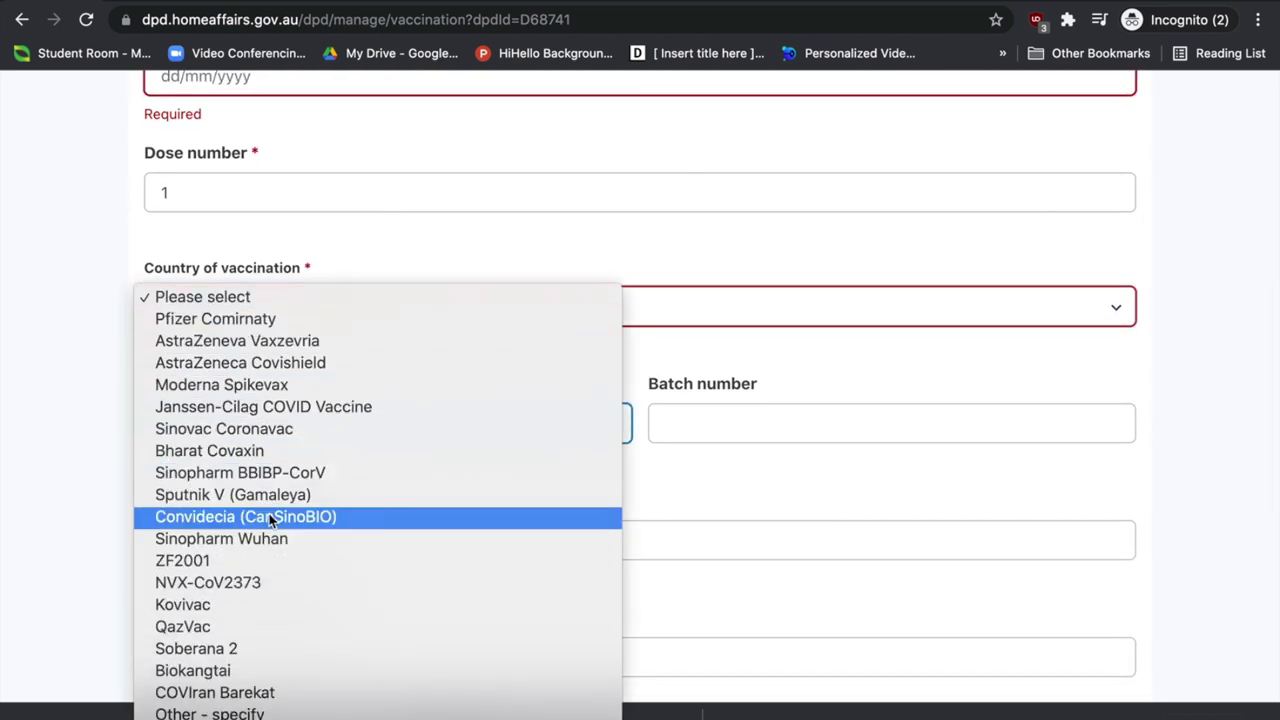
pyautogui.click(714, 424)
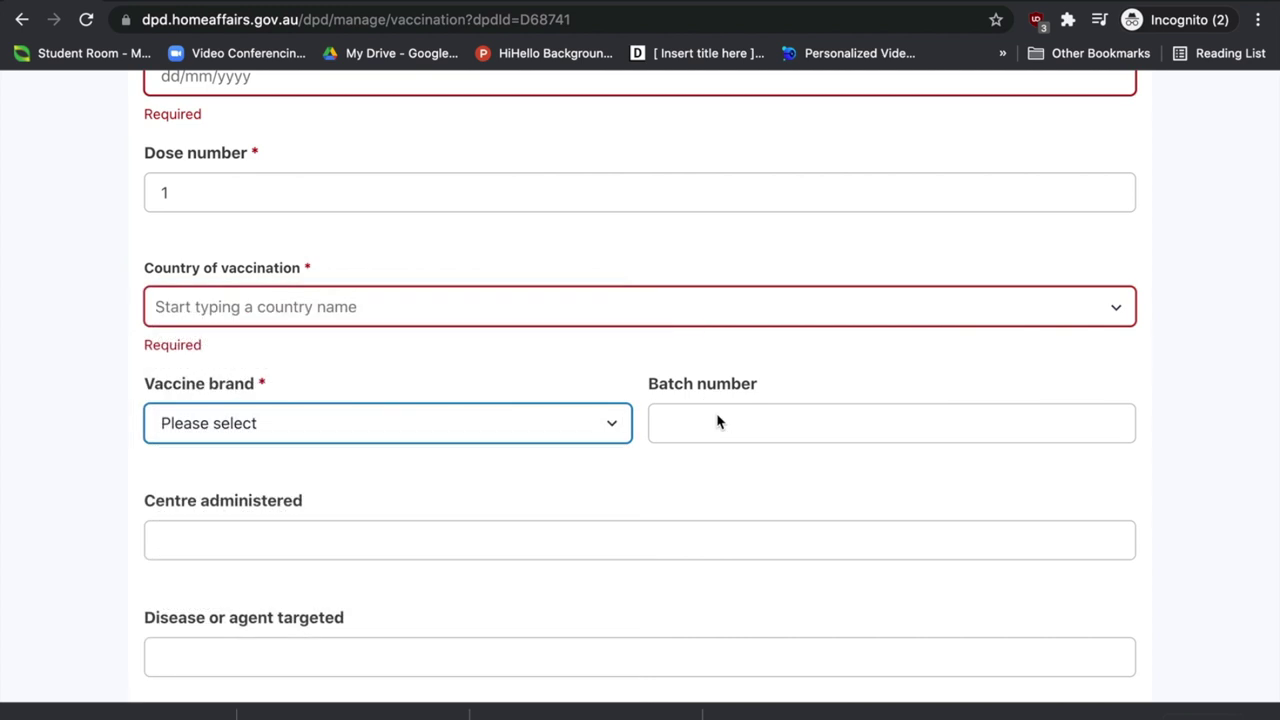
pyautogui.click(712, 426)
pyautogui.scroll(-3, 712, 426)
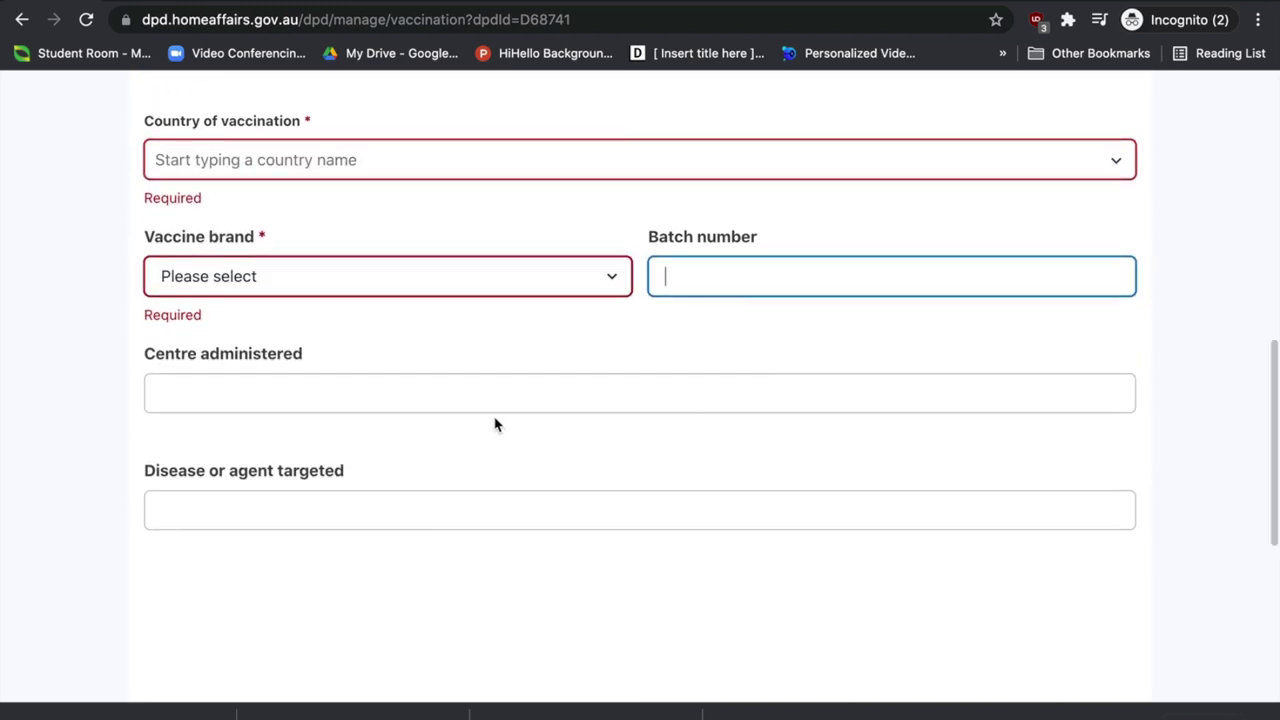
pyautogui.click(488, 401)
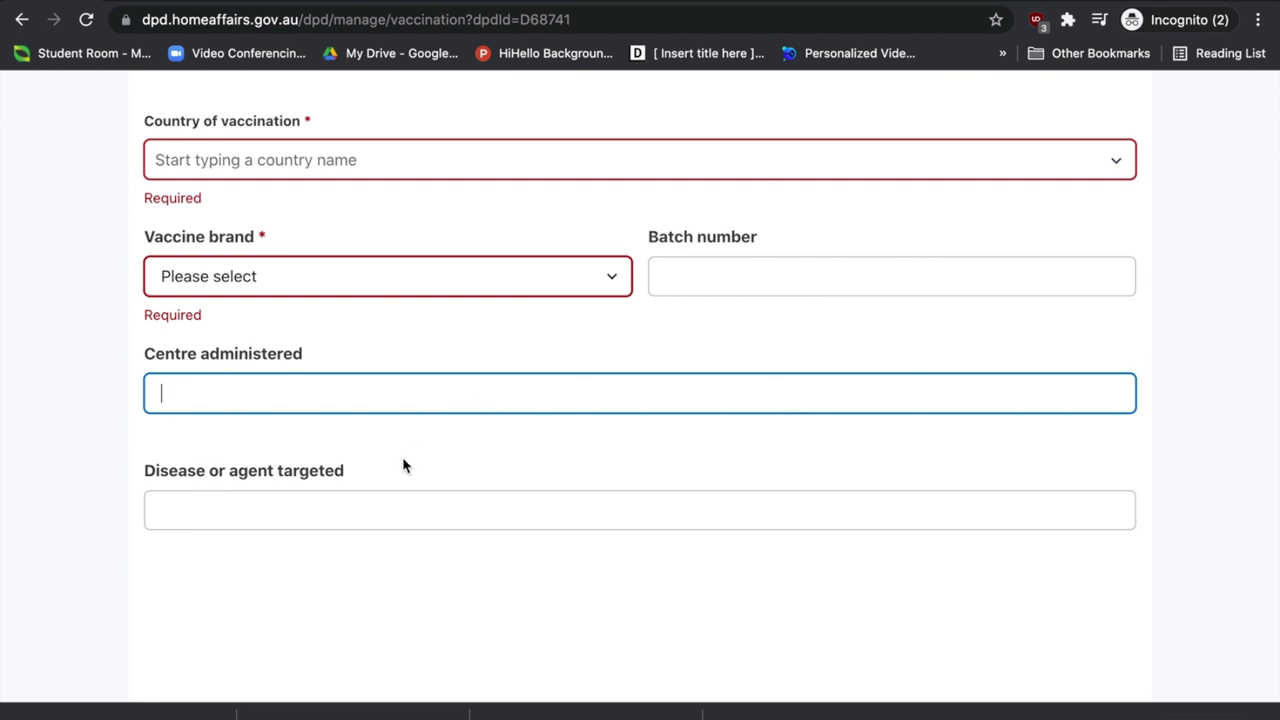
pyautogui.click(311, 518)
pyautogui.scroll(-3, 311, 520)
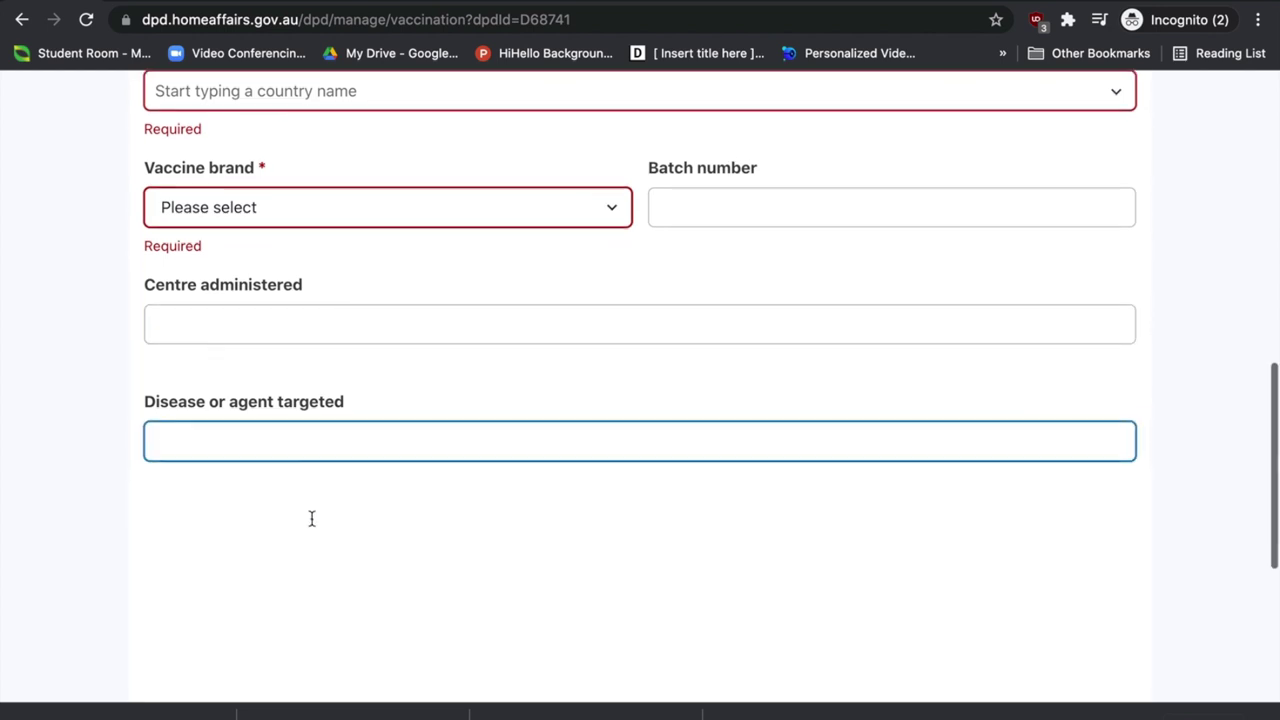
pyautogui.scroll(-5, 312, 522)
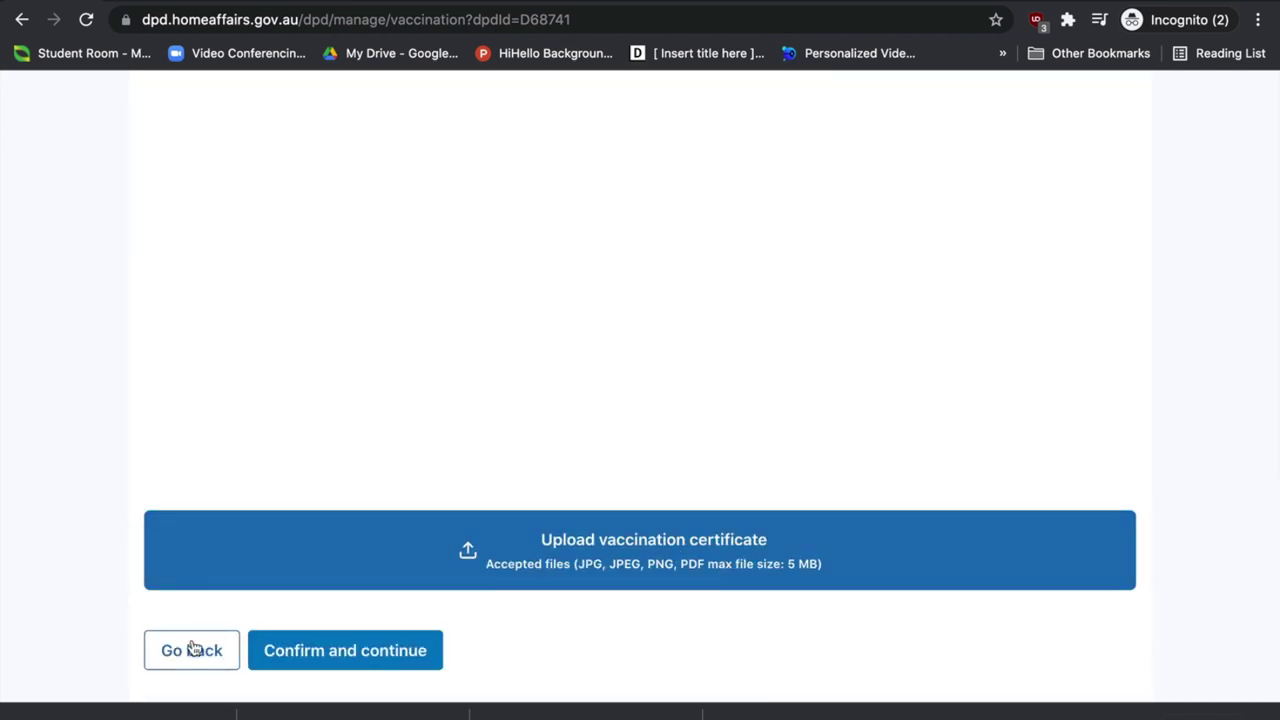
# - Confirm the COVID-19 vaccination certificate, then save the vaccination details and continue to the COVID-19 test results
pyautogui.click(270, 648)
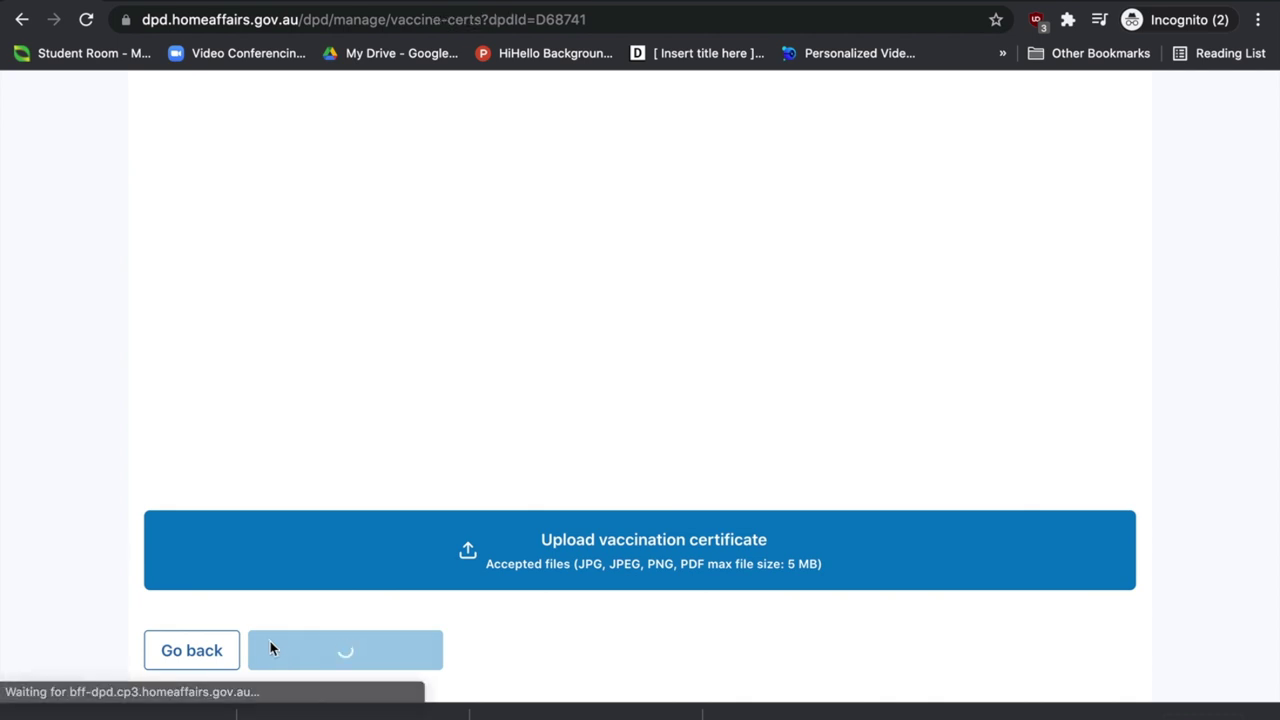
pyautogui.scroll(-1, 620, 600)
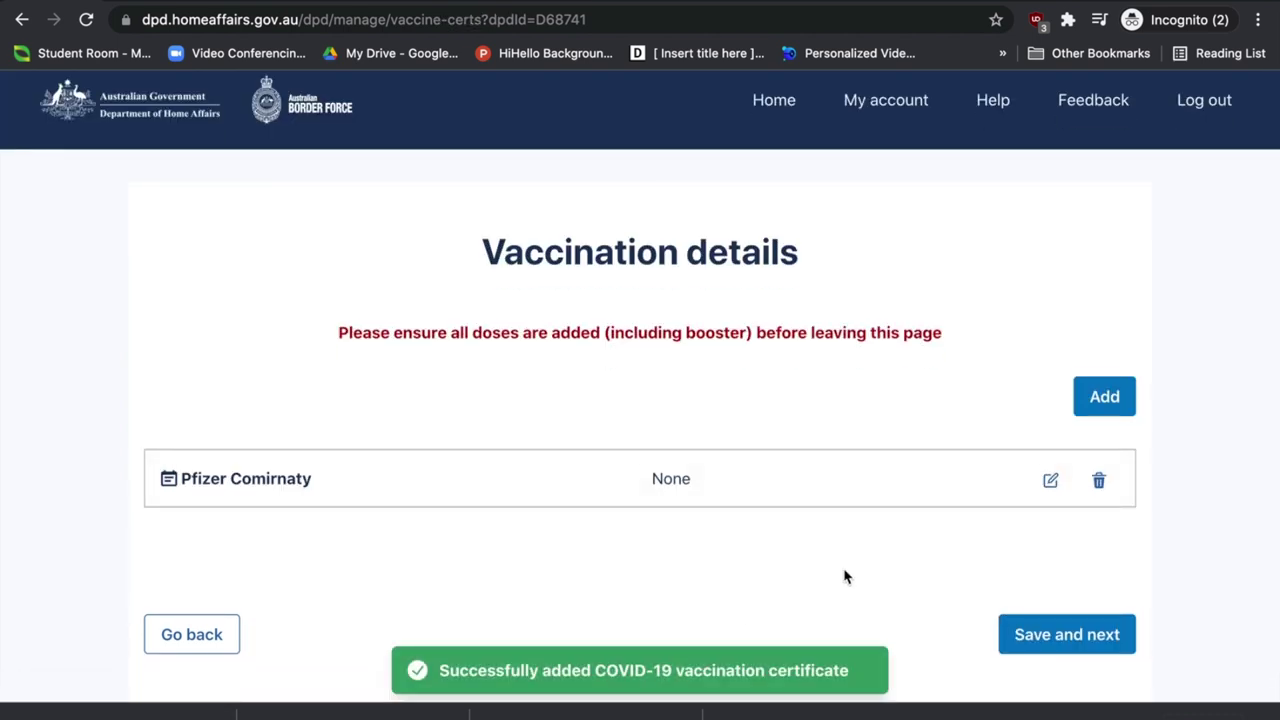
pyautogui.click(1066, 636)
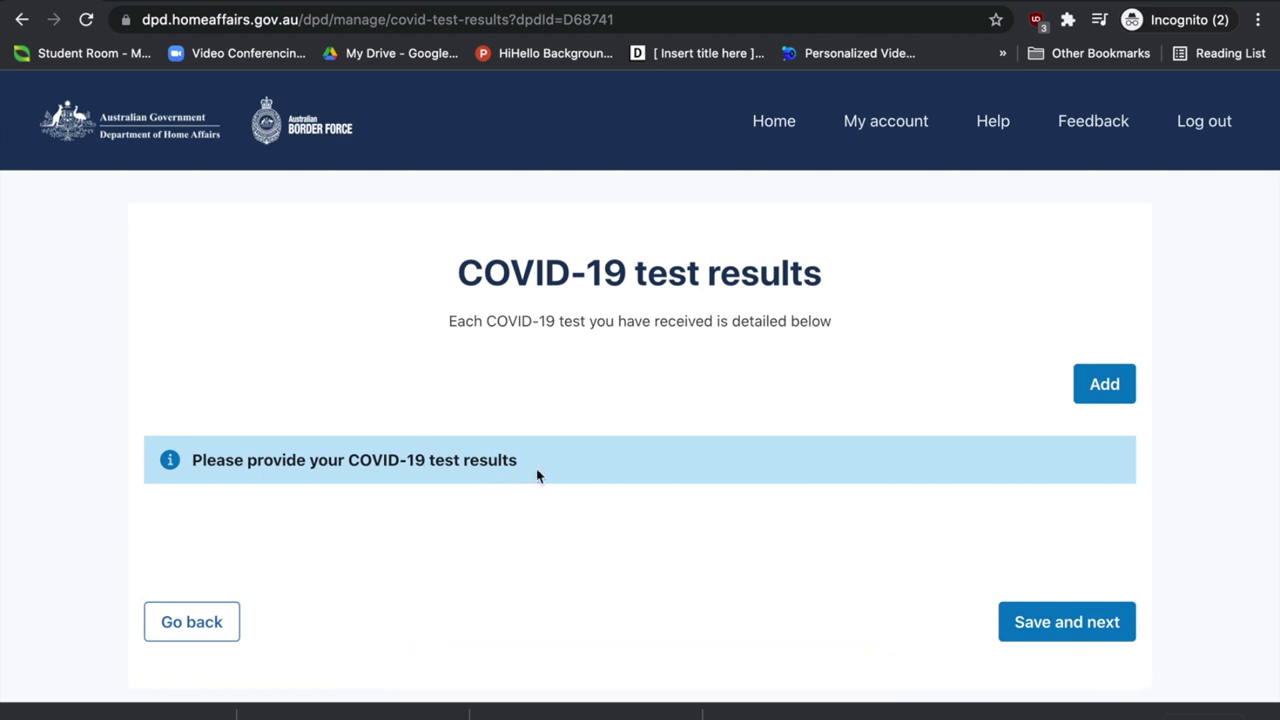
# - Add a COVID-19 test result of type COVID-19 PCR or other Nucleic Acid Amplification Test (NAAT) with a Negative outcome
pyautogui.click(1104, 385)
pyautogui.click(338, 283)
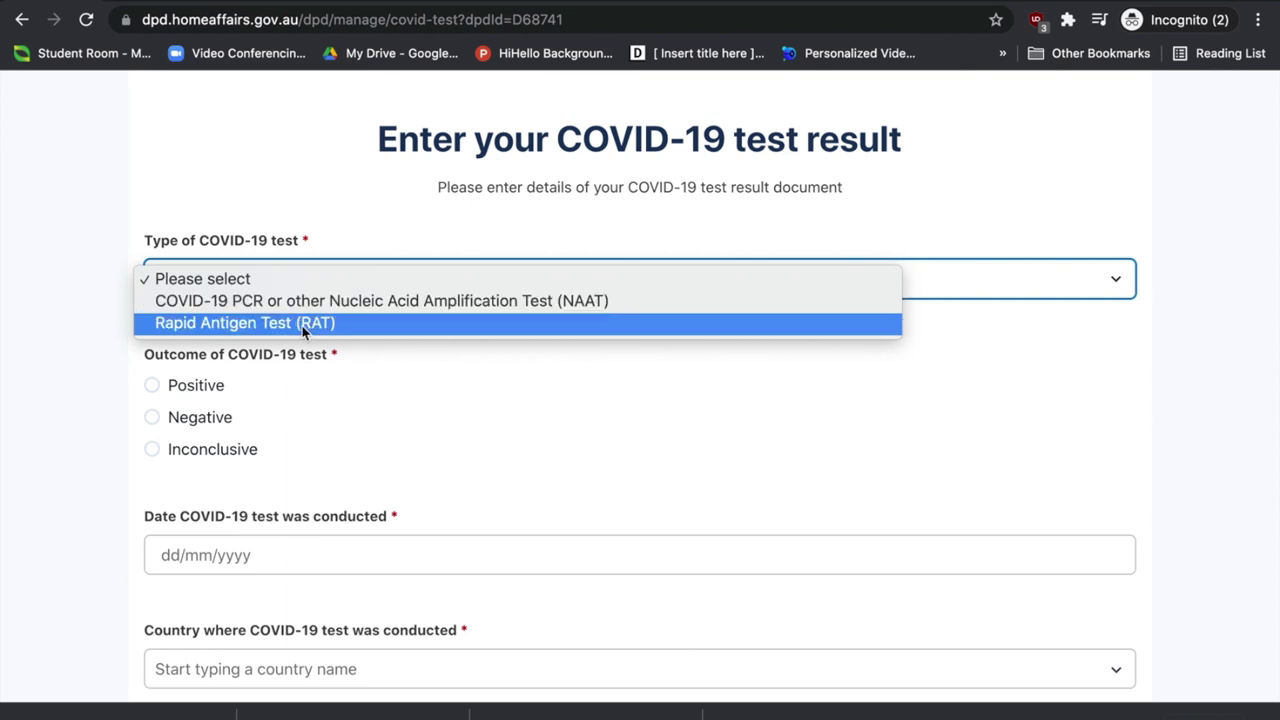
pyautogui.click(304, 303)
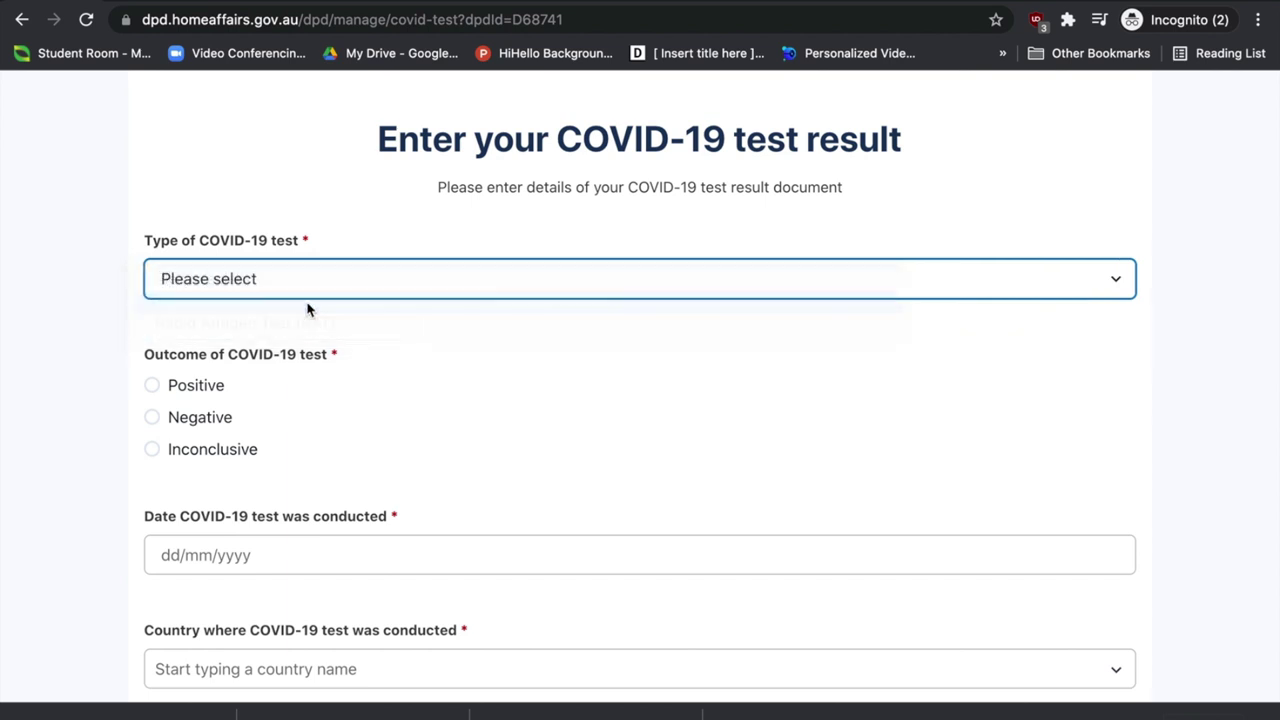
pyautogui.scroll(-2, 337, 366)
pyautogui.scroll(-1, 177, 292)
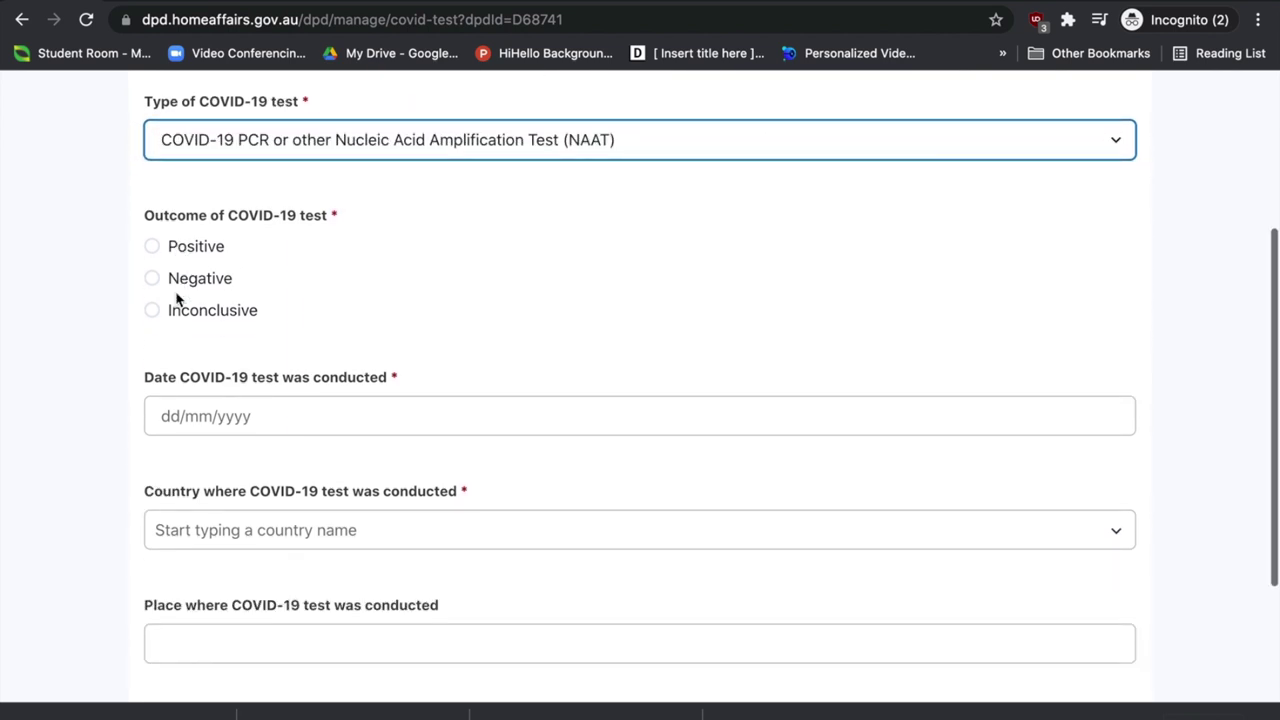
pyautogui.click(160, 280)
# - Set the test date to 17 February 2022 and the country to India, and fill in the place where the test was conducted
pyautogui.scroll(-1, 177, 374)
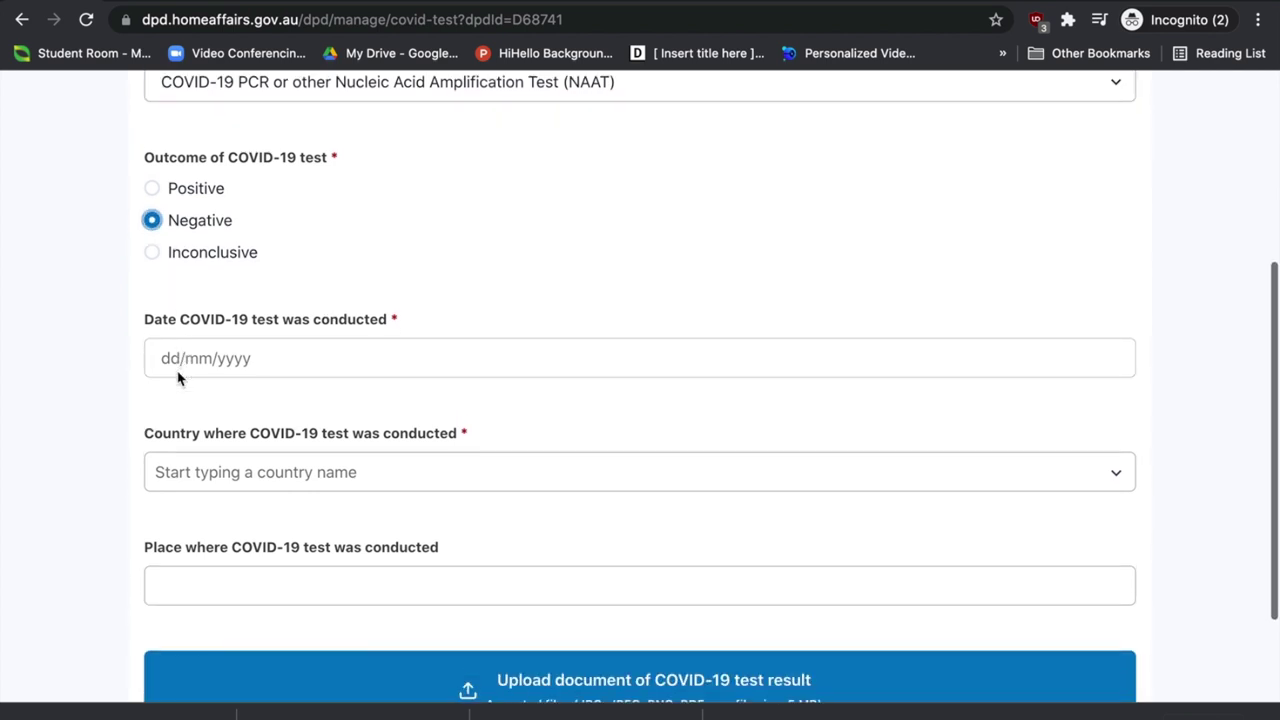
pyautogui.click(180, 358)
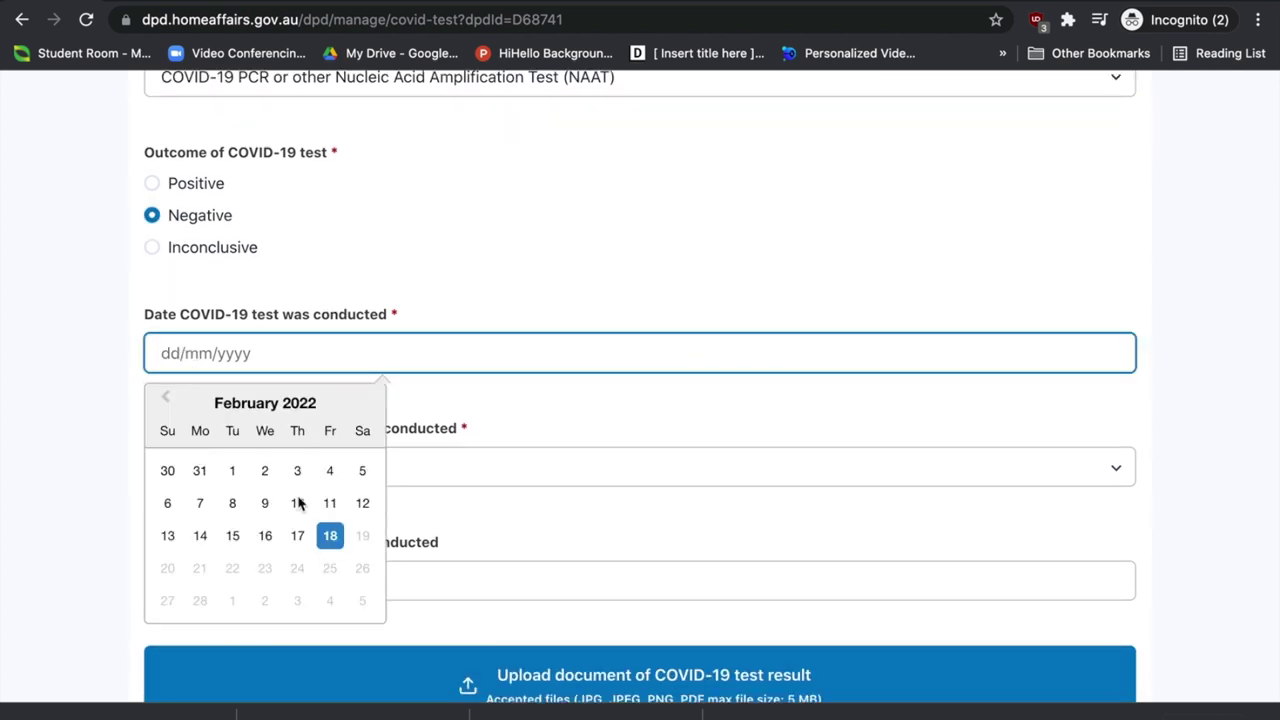
pyautogui.click(299, 540)
pyautogui.scroll(-2, 300, 540)
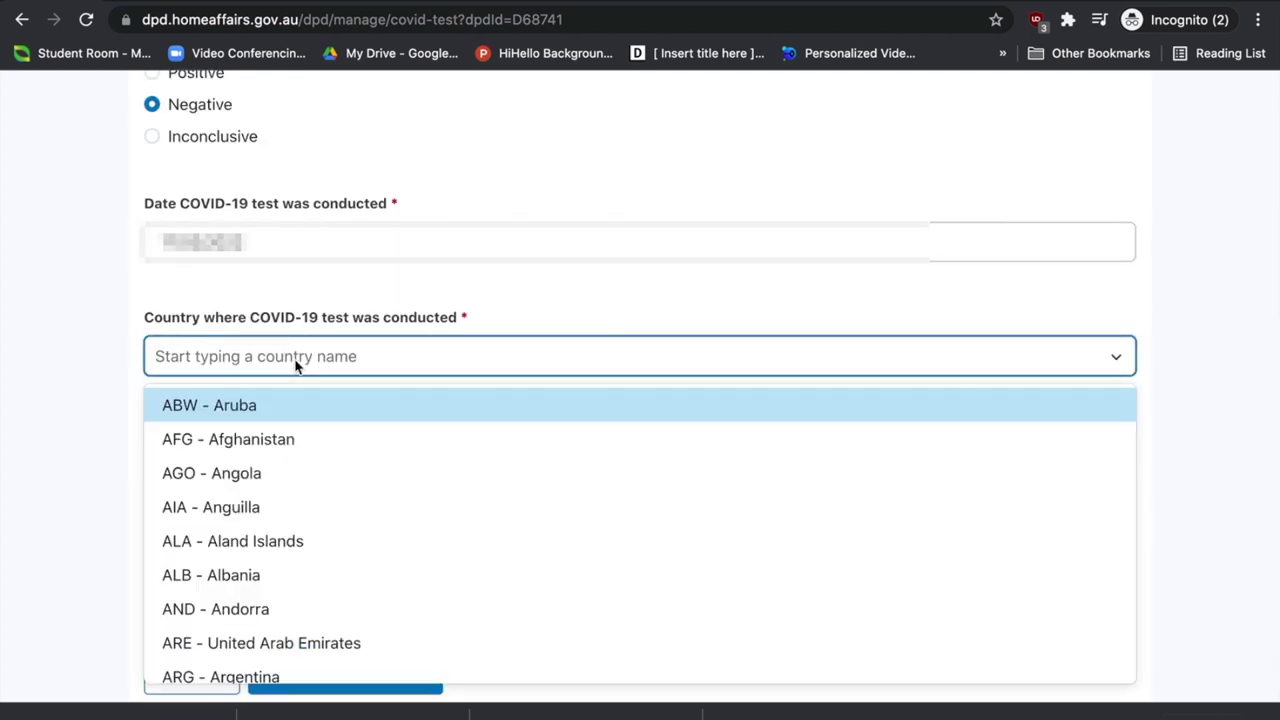
pyautogui.write('indi')
pyautogui.click(243, 403)
pyautogui.scroll(-1, 249, 480)
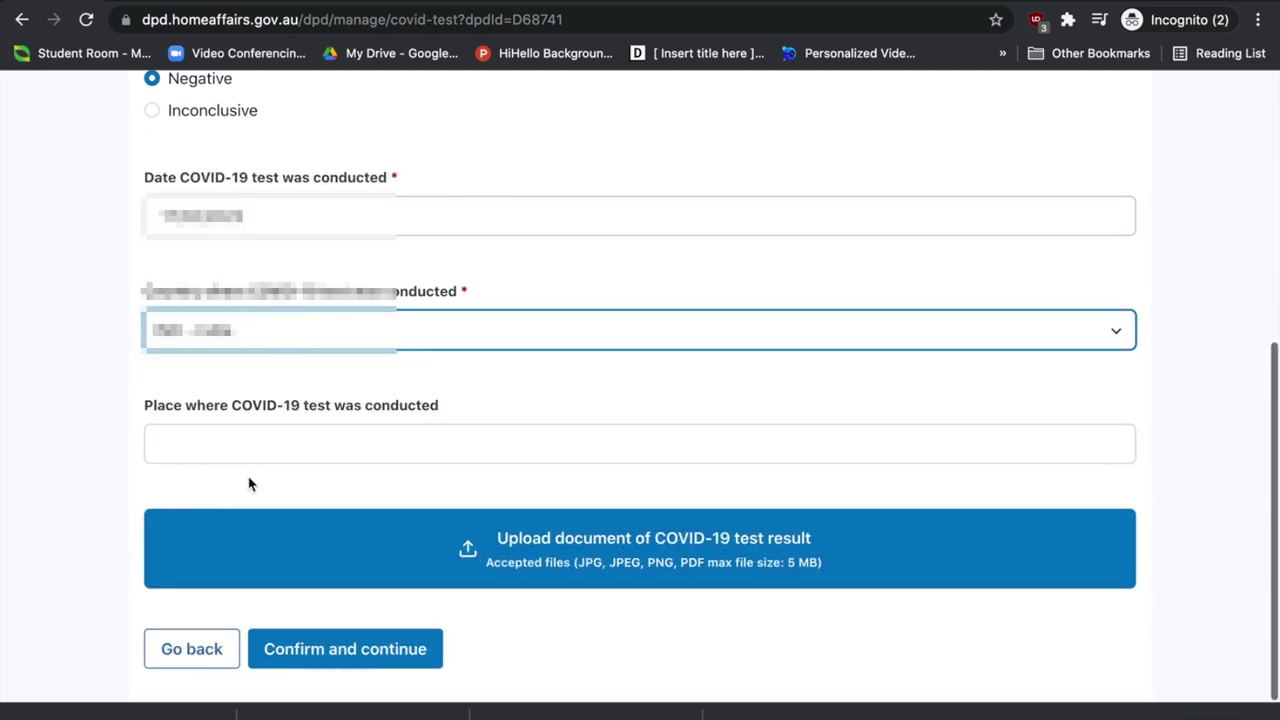
pyautogui.click(265, 446)
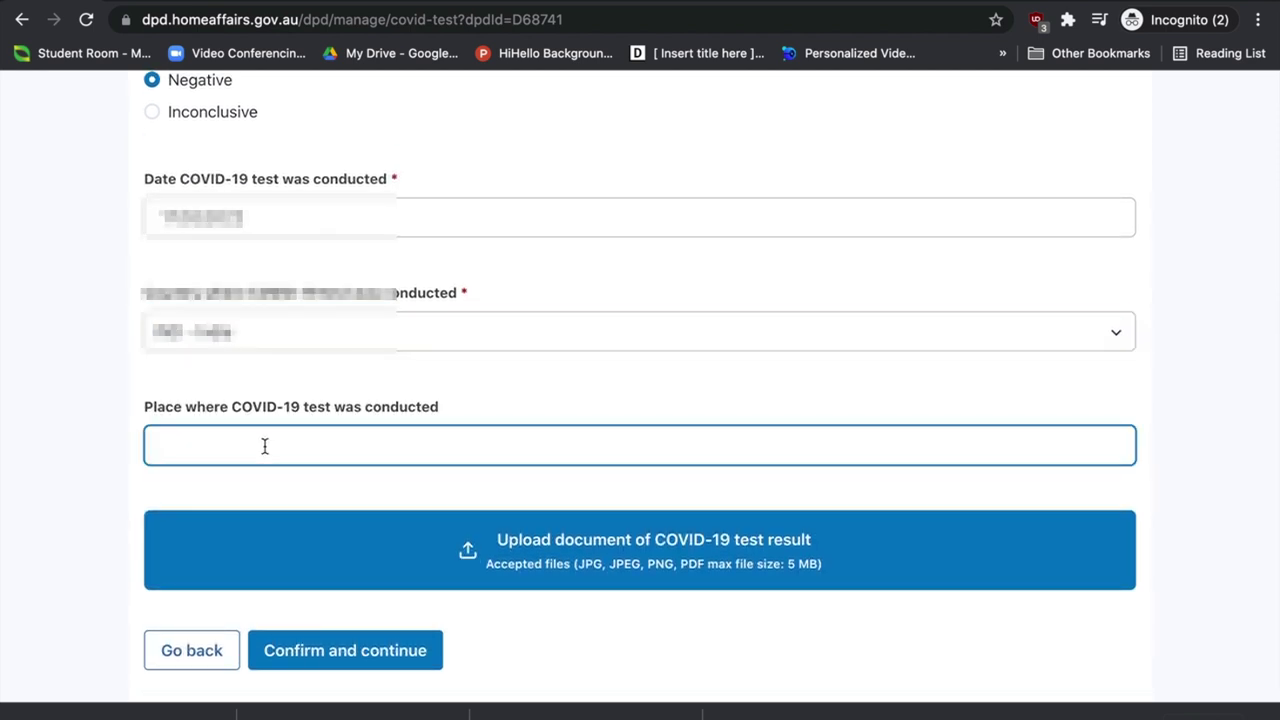
pyautogui.write('Perth')
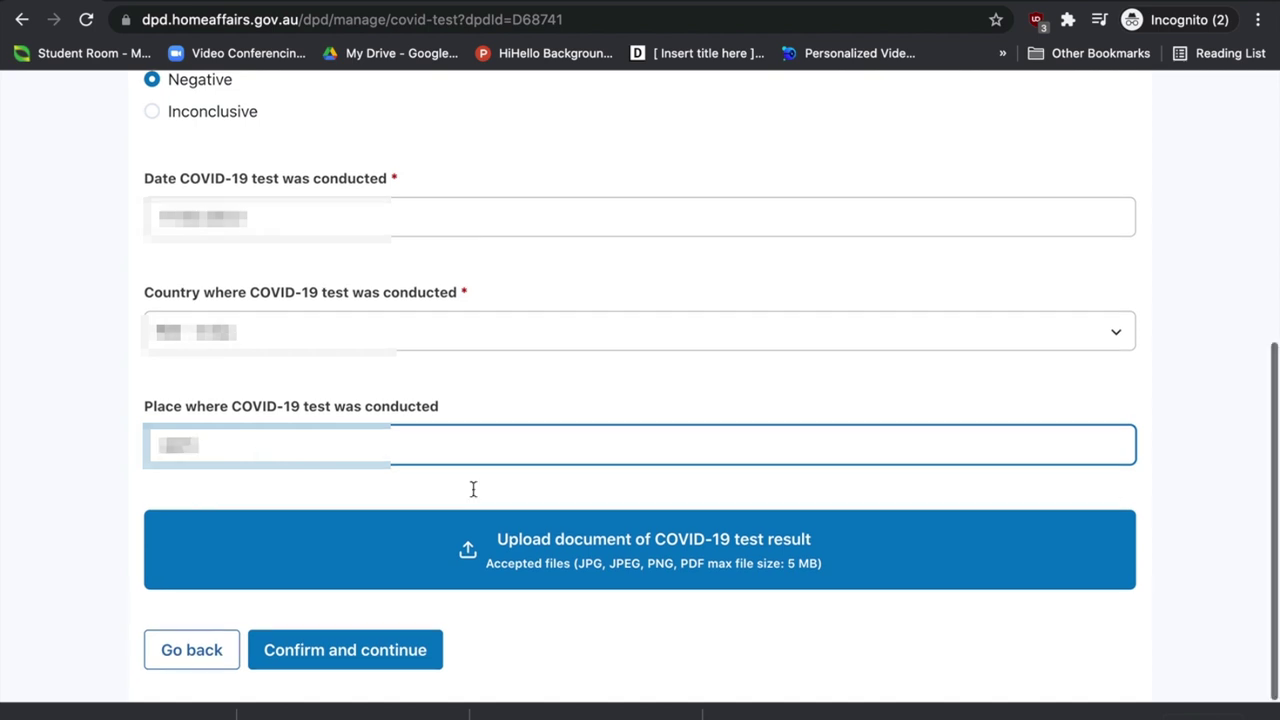
# - Confirm and save the COVID-19 test result, and submit the health information from the review page
pyautogui.click(392, 666)
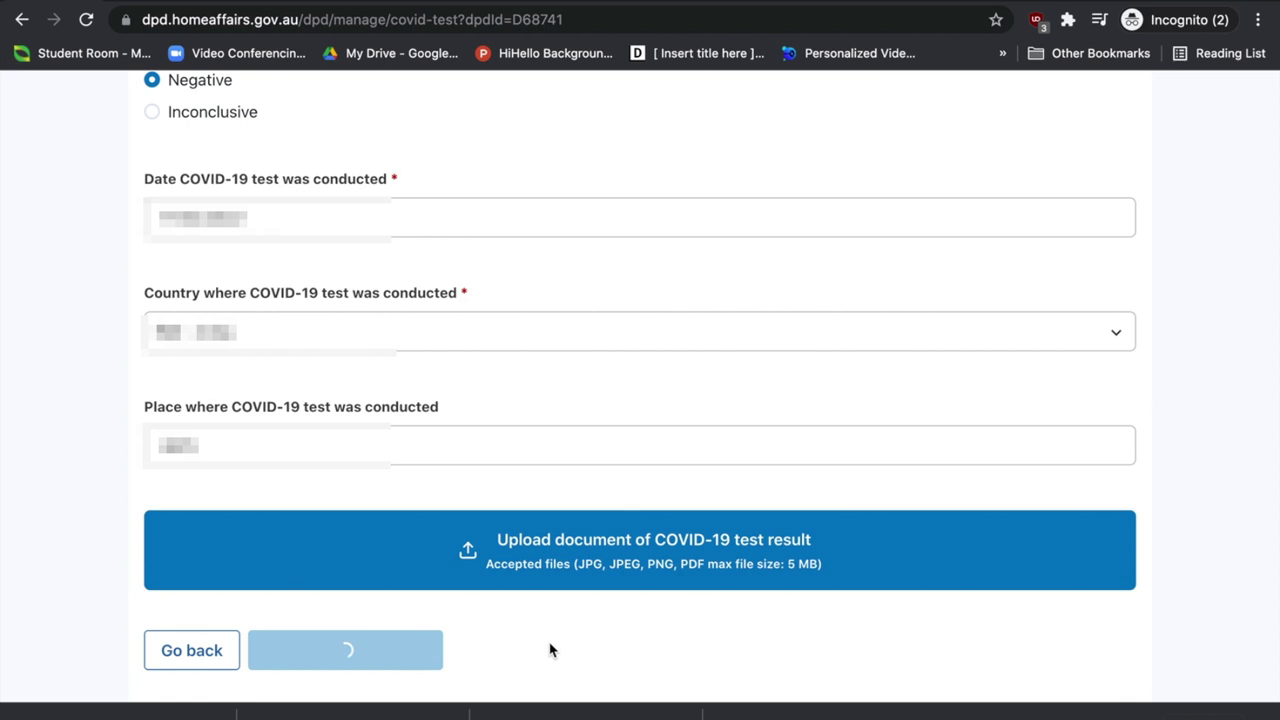
pyautogui.scroll(-1, 549, 642)
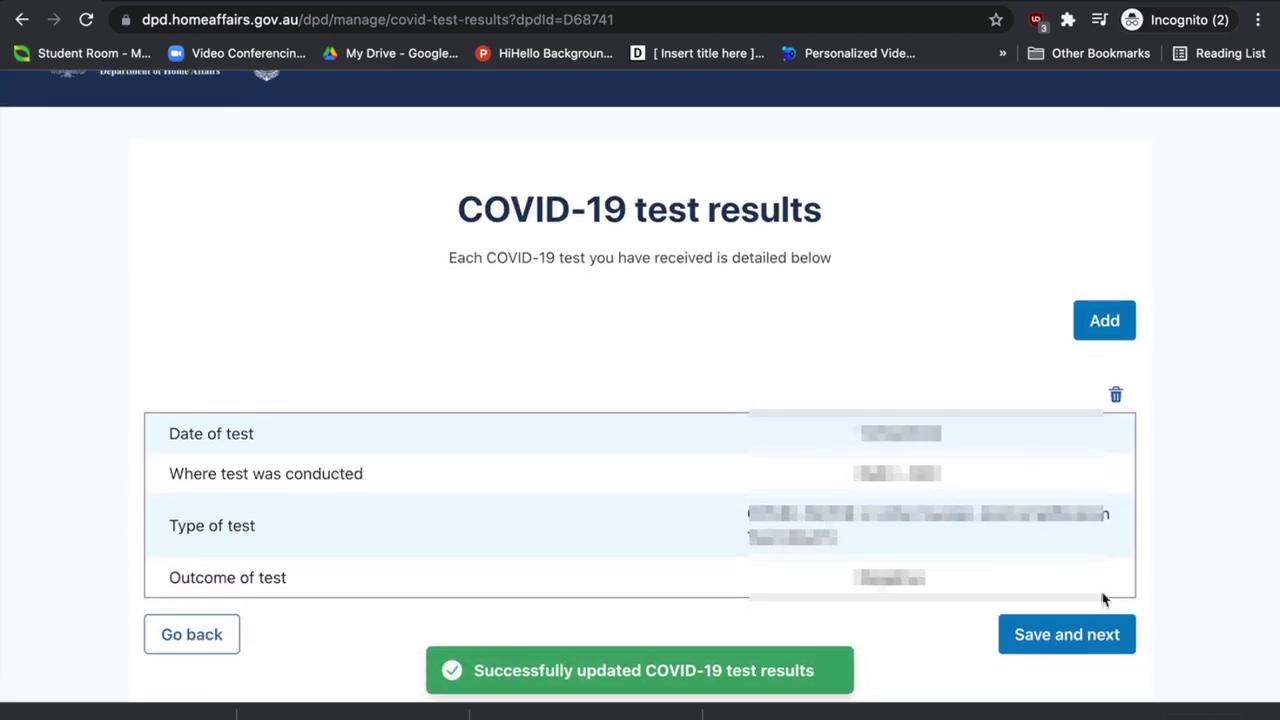
pyautogui.click(1077, 652)
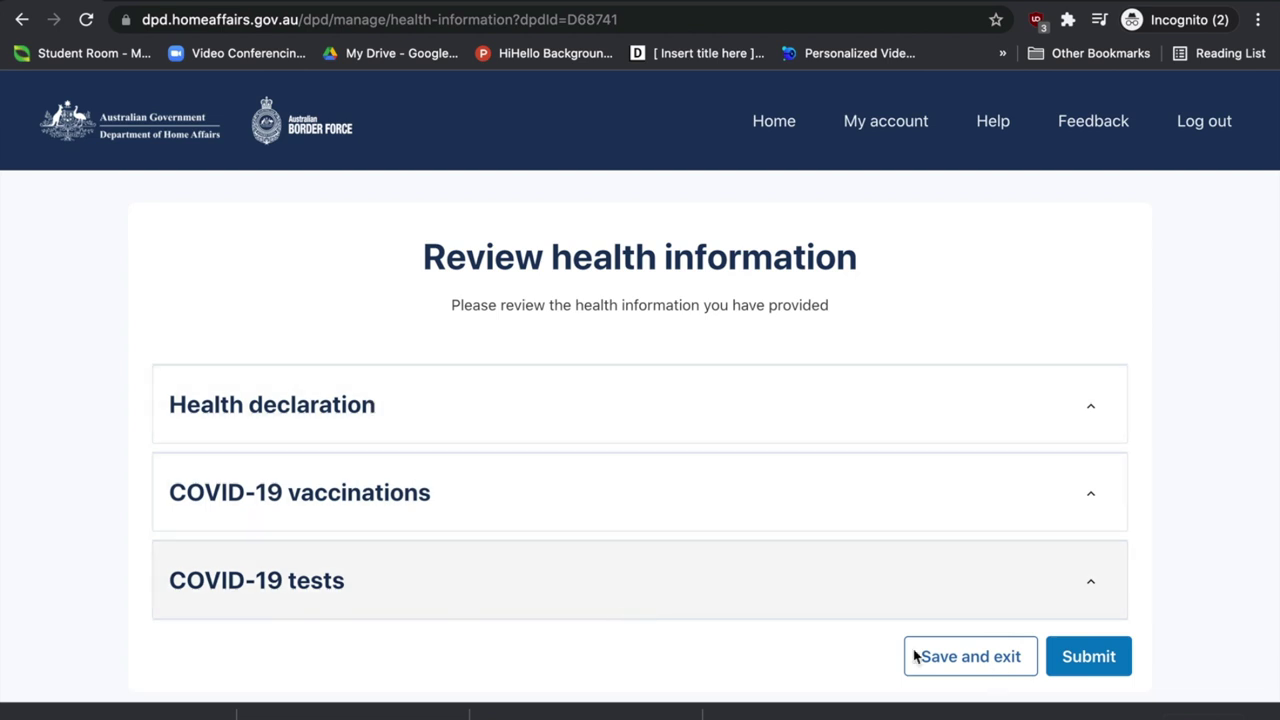
pyautogui.click(1102, 665)
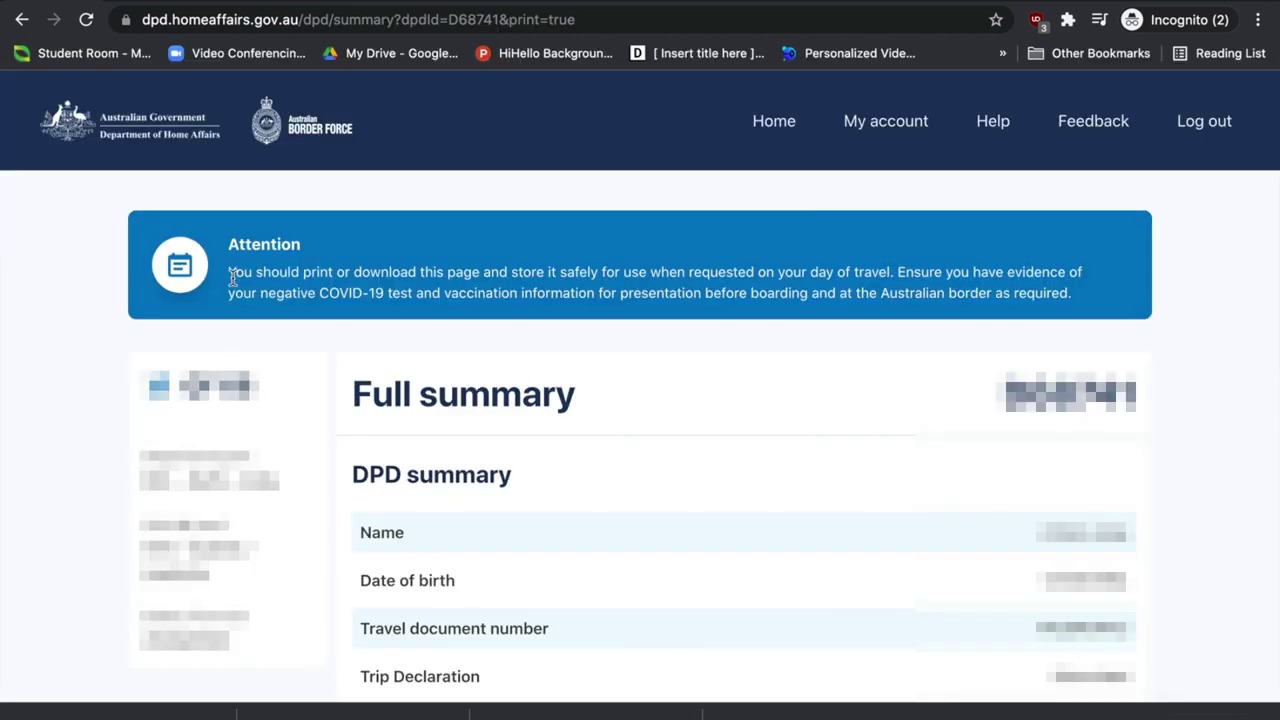
# - Read the attention notice about storing the page and evidence for travel, and examine the DPD, health and border summaries
pyautogui.moveTo(232, 275); pyautogui.dragTo(662, 266)
pyautogui.click(700, 262)
pyautogui.moveTo(740, 268); pyautogui.dragTo(440, 307)
pyautogui.click(890, 267)
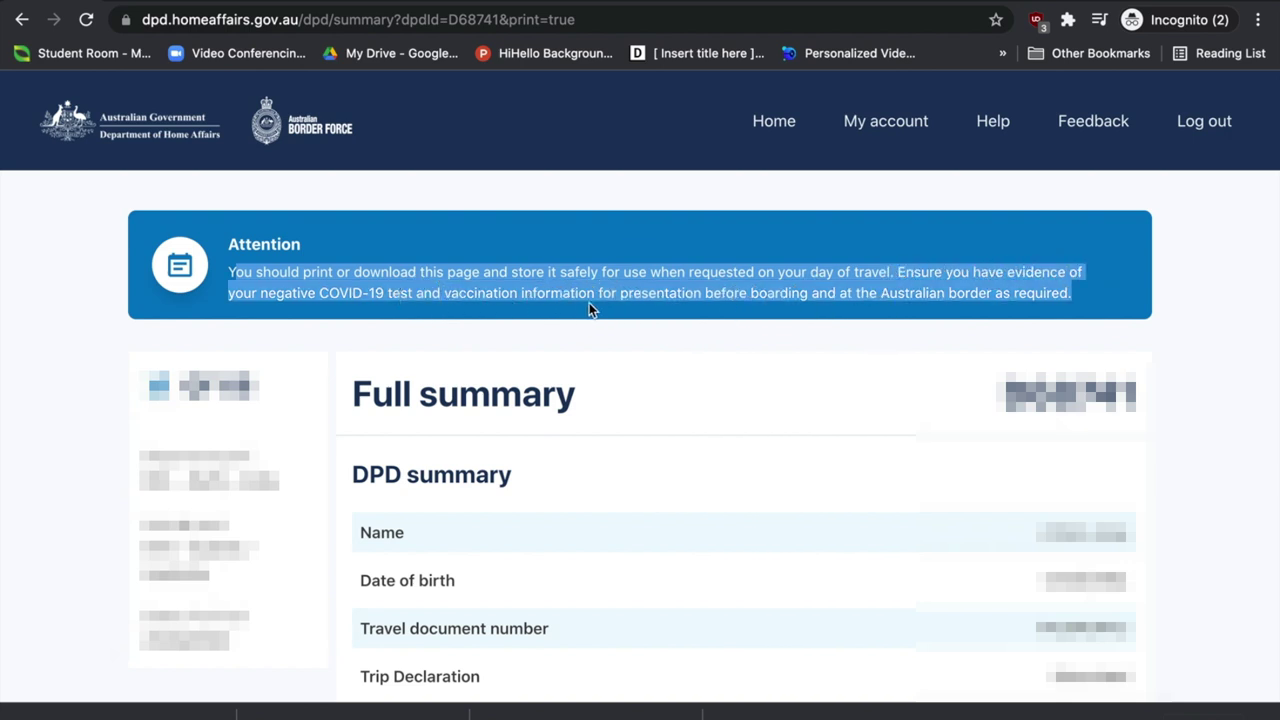
pyautogui.click(1038, 300)
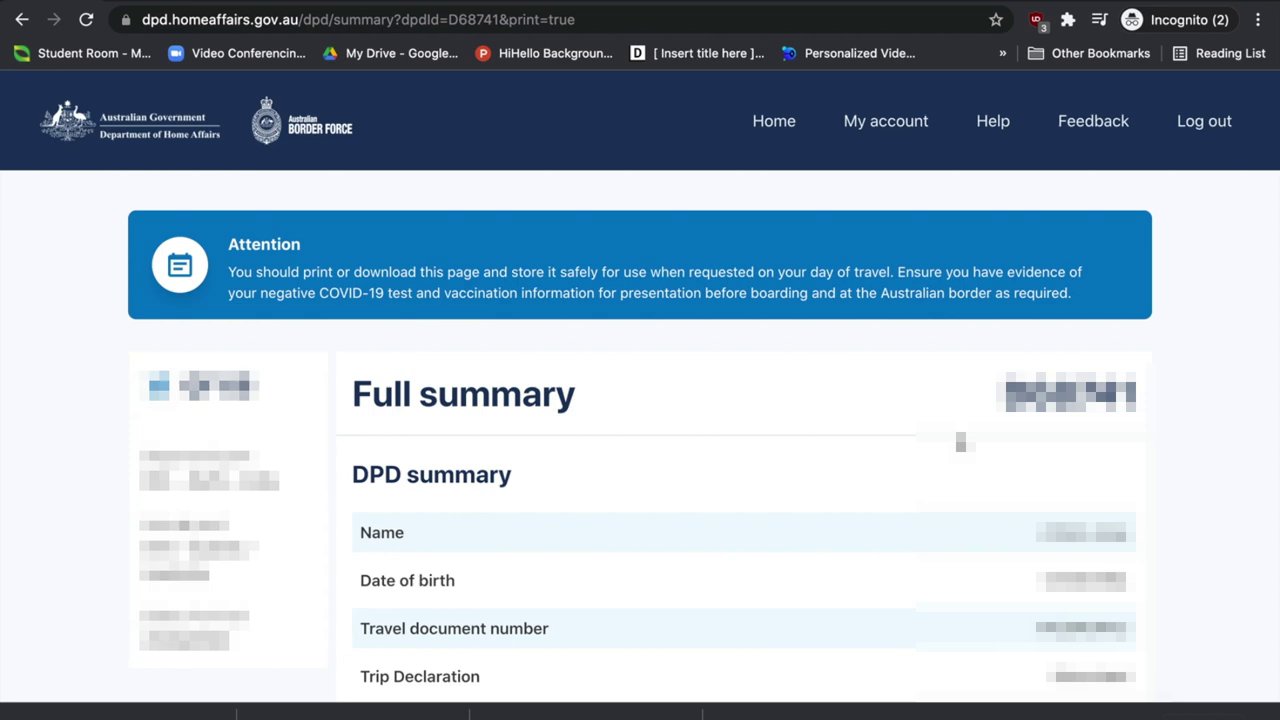
pyautogui.scroll(-5, 960, 442)
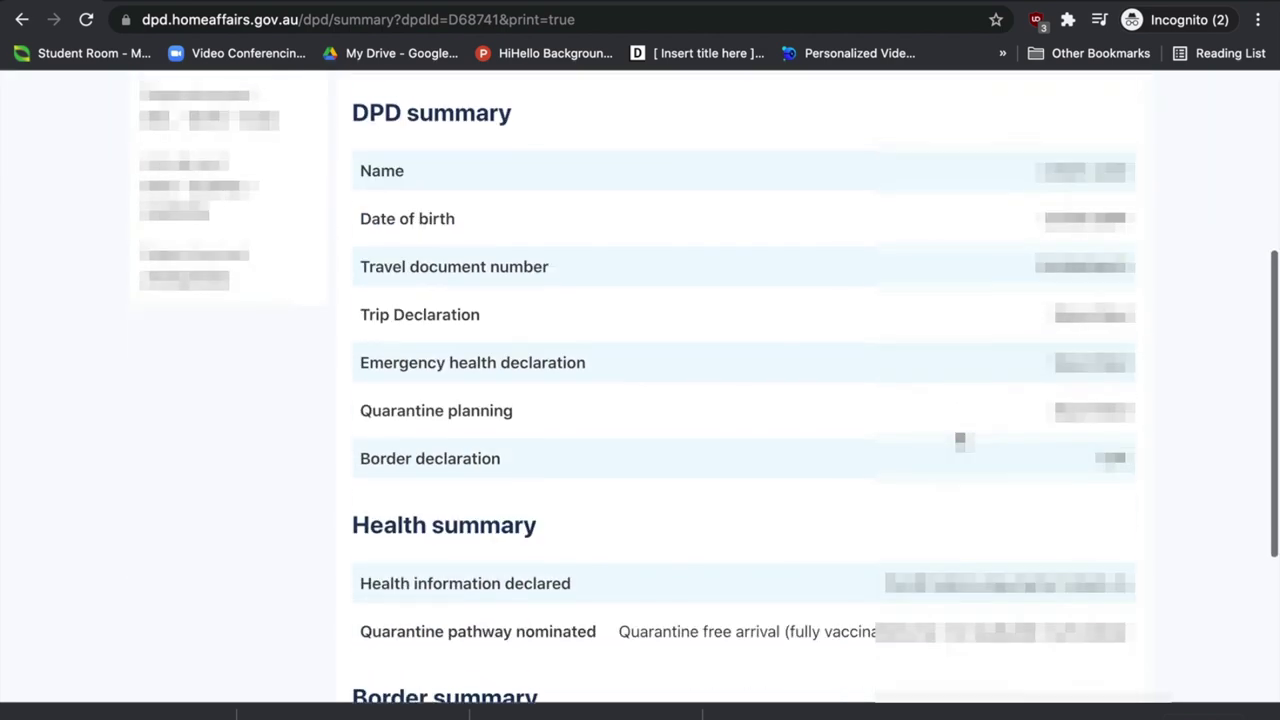
pyautogui.scroll(-4, 960, 442)
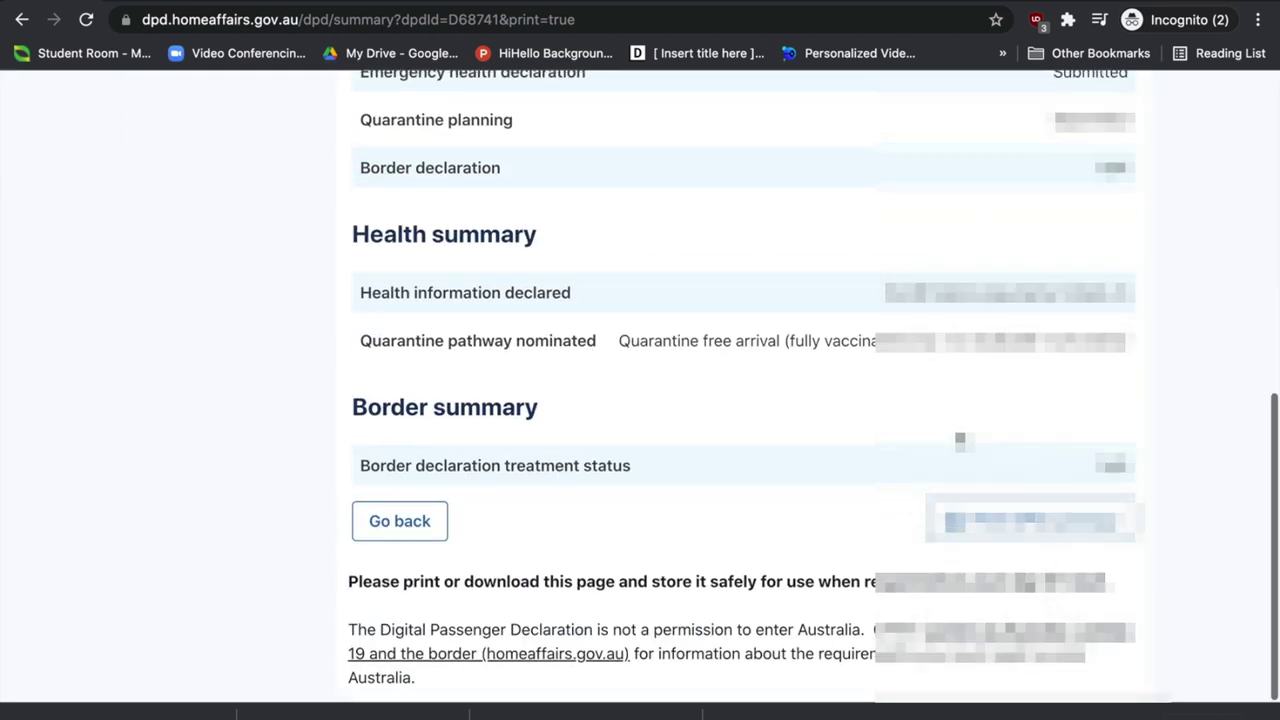
pyautogui.scroll(9, 960, 500)
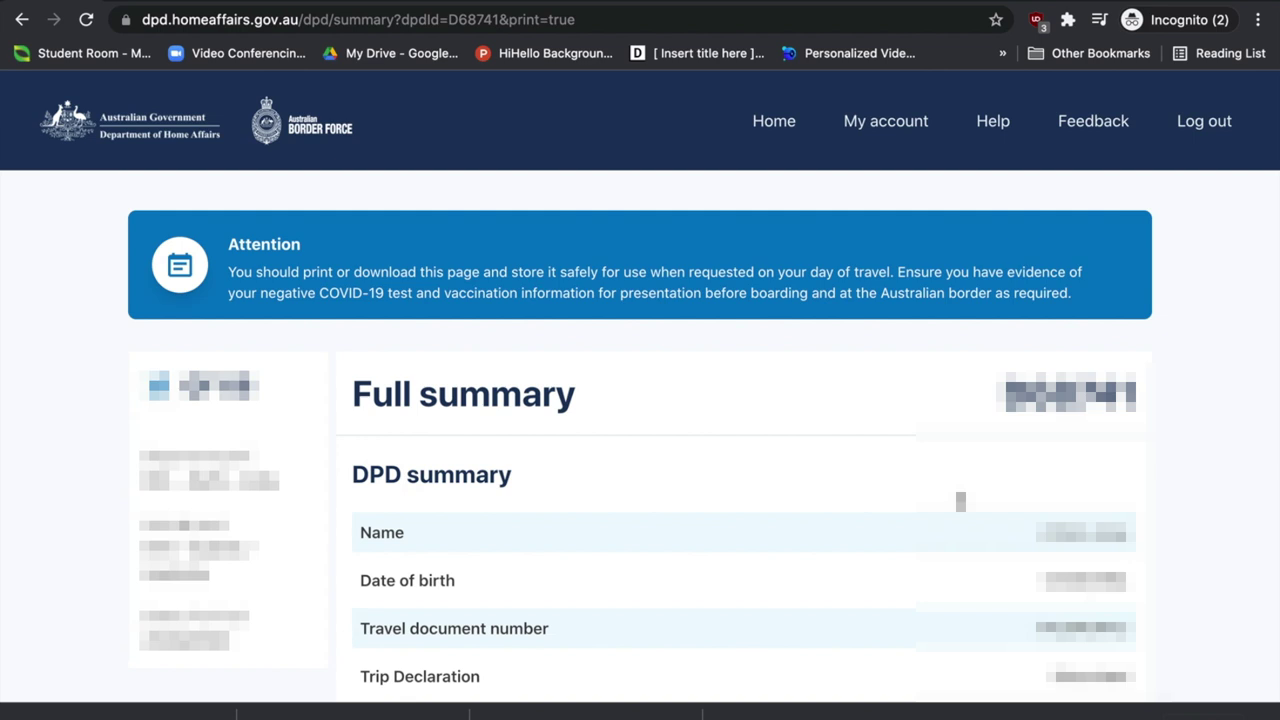
pyautogui.scroll(-1, 640, 400)
pyautogui.scroll(1, 640, 400)
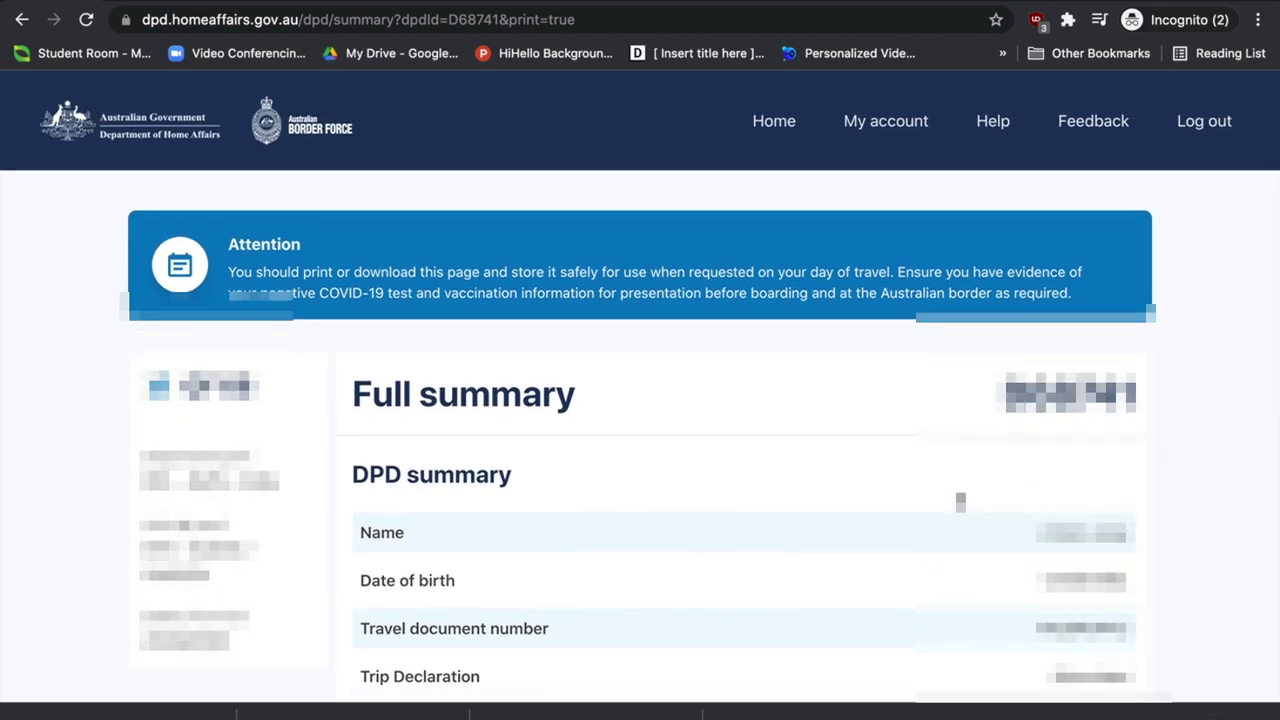